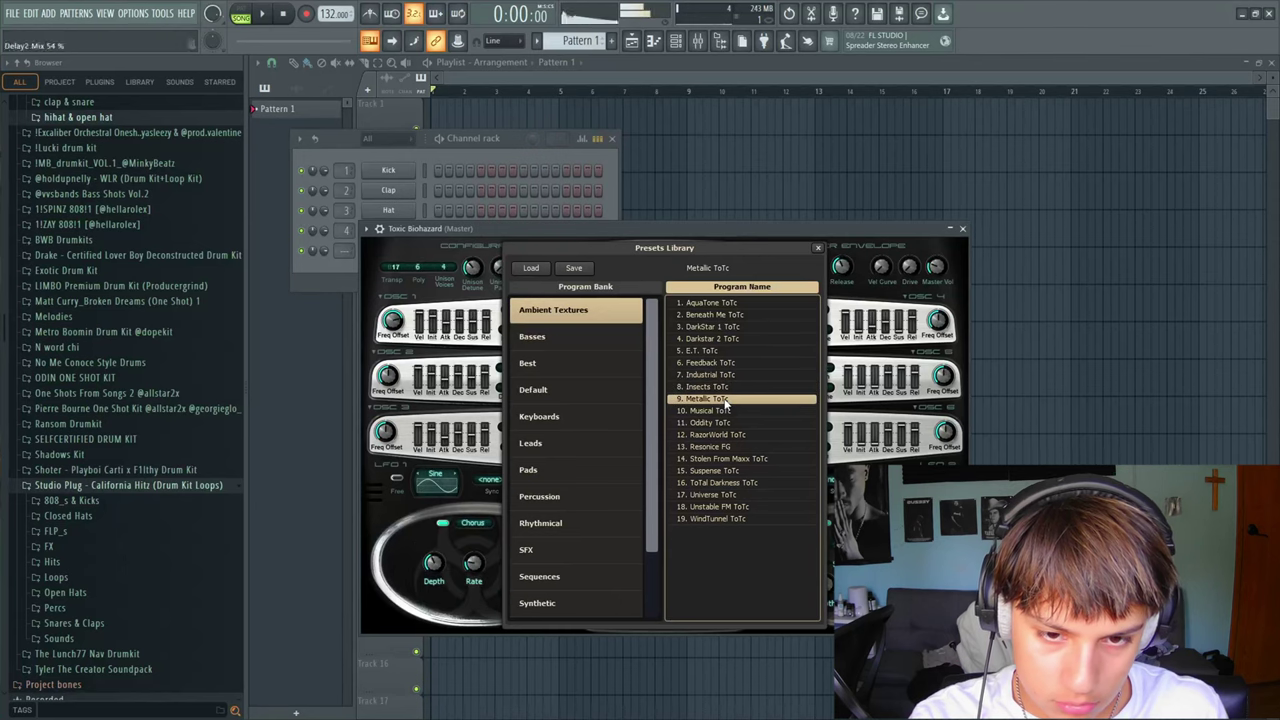
# - Load the Suspense ToTc preset from the Ambient Textures bank into Toxic Biohazard and open its piano roll
pyautogui.click(759, 457)
pyautogui.click(762, 470)
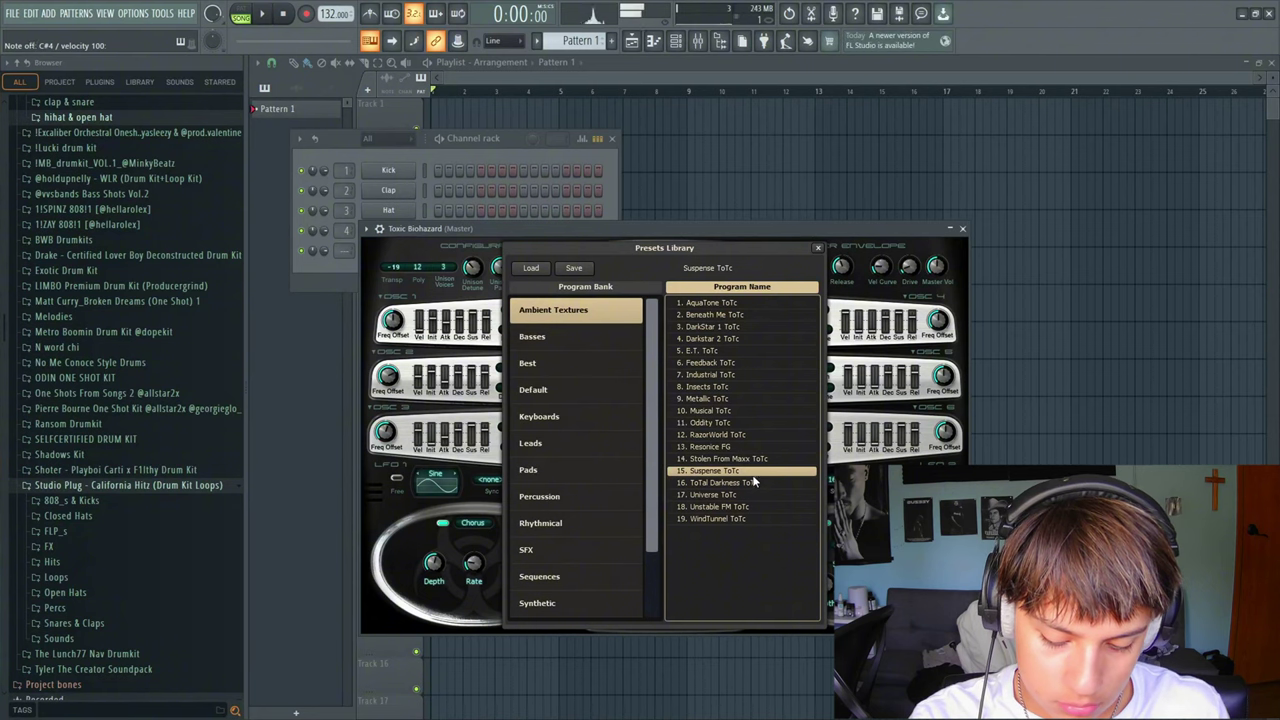
pyautogui.press('F7')
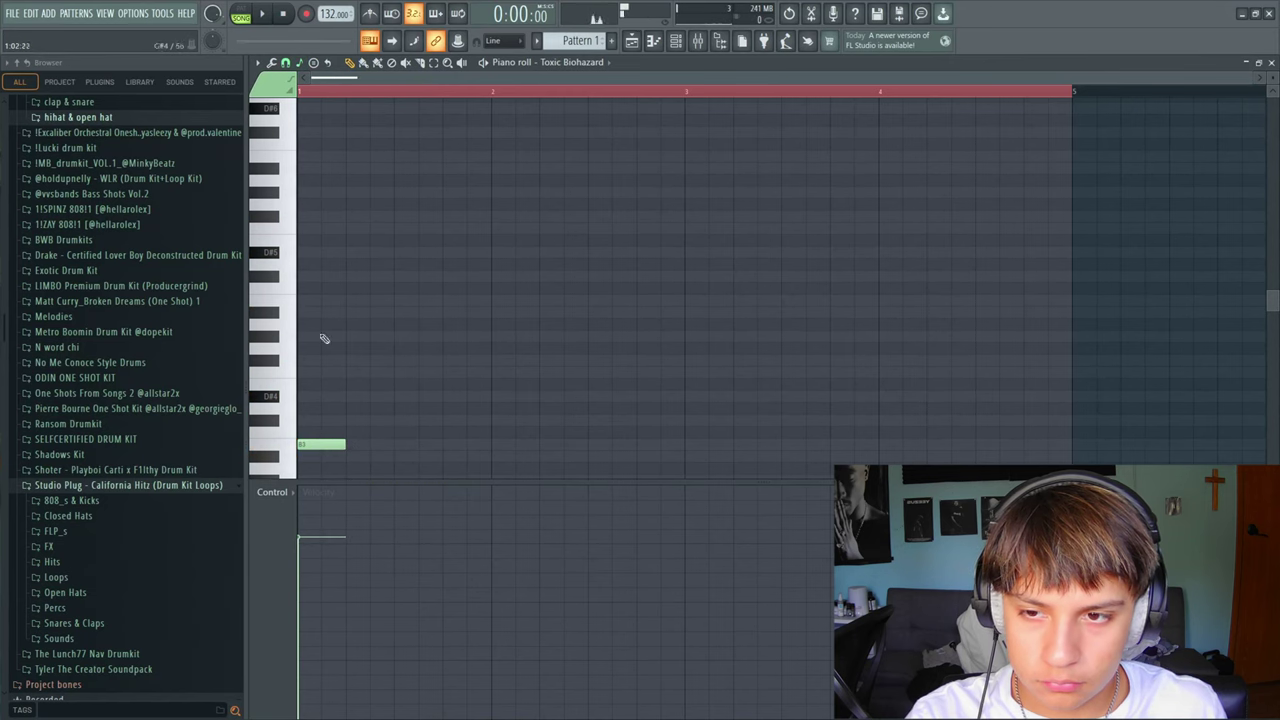
# - Lower the bar 1 note to F3 and place a matching F3 note at the start of bar 3
pyautogui.scroll(-3, 374, 294)
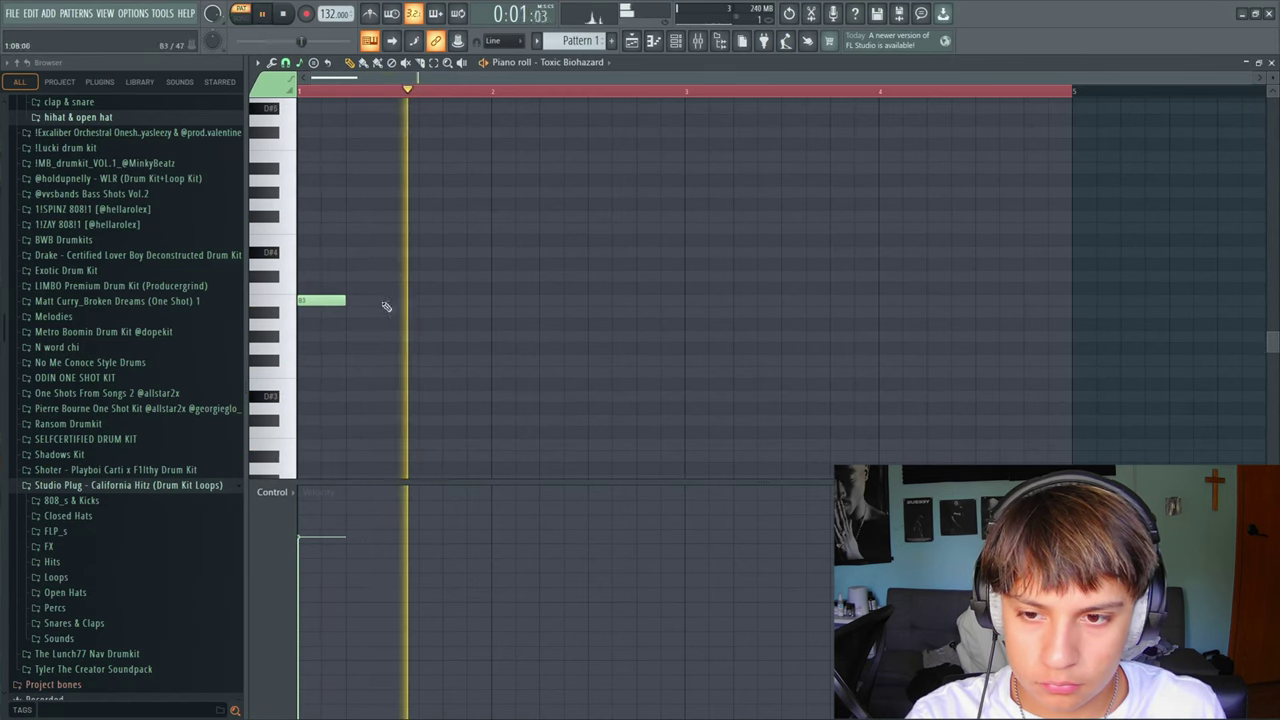
pyautogui.moveTo(324, 298); pyautogui.dragTo(324, 352)
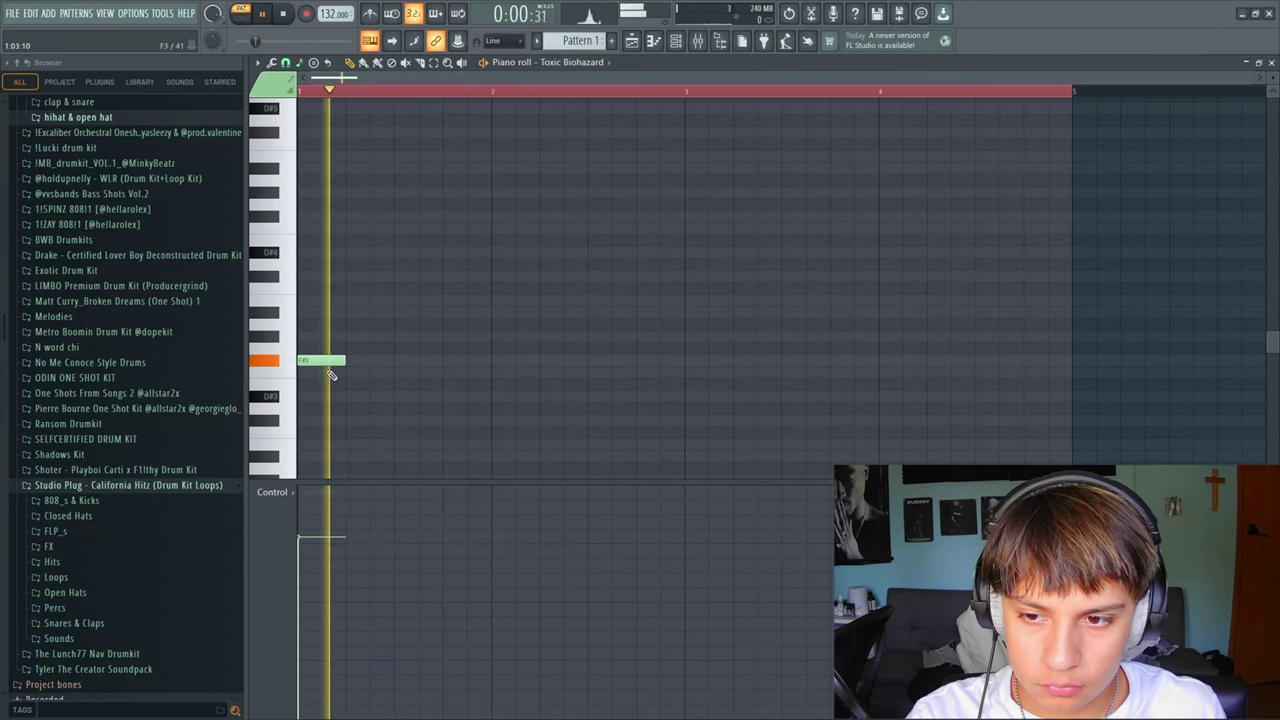
pyautogui.press('space')
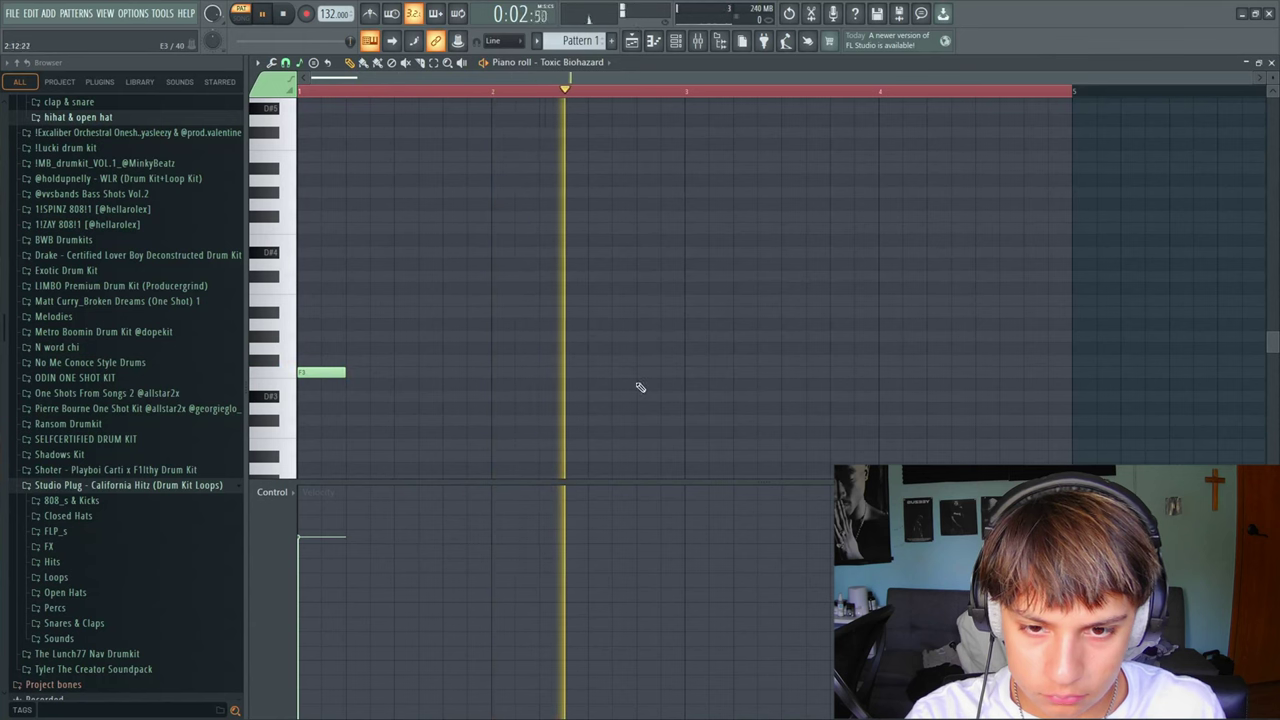
pyautogui.click(690, 373)
pyautogui.hotkey('ctrl', 'a')
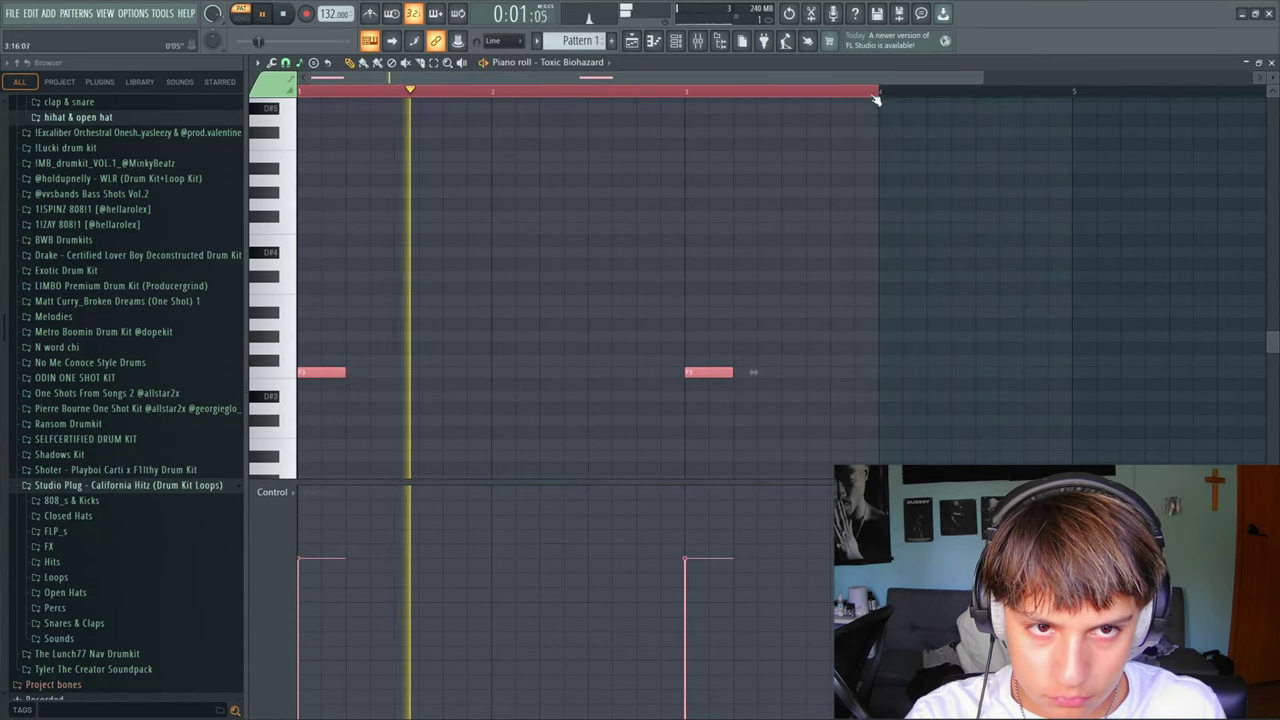
pyautogui.moveTo(877, 97); pyautogui.dragTo(974, 151)
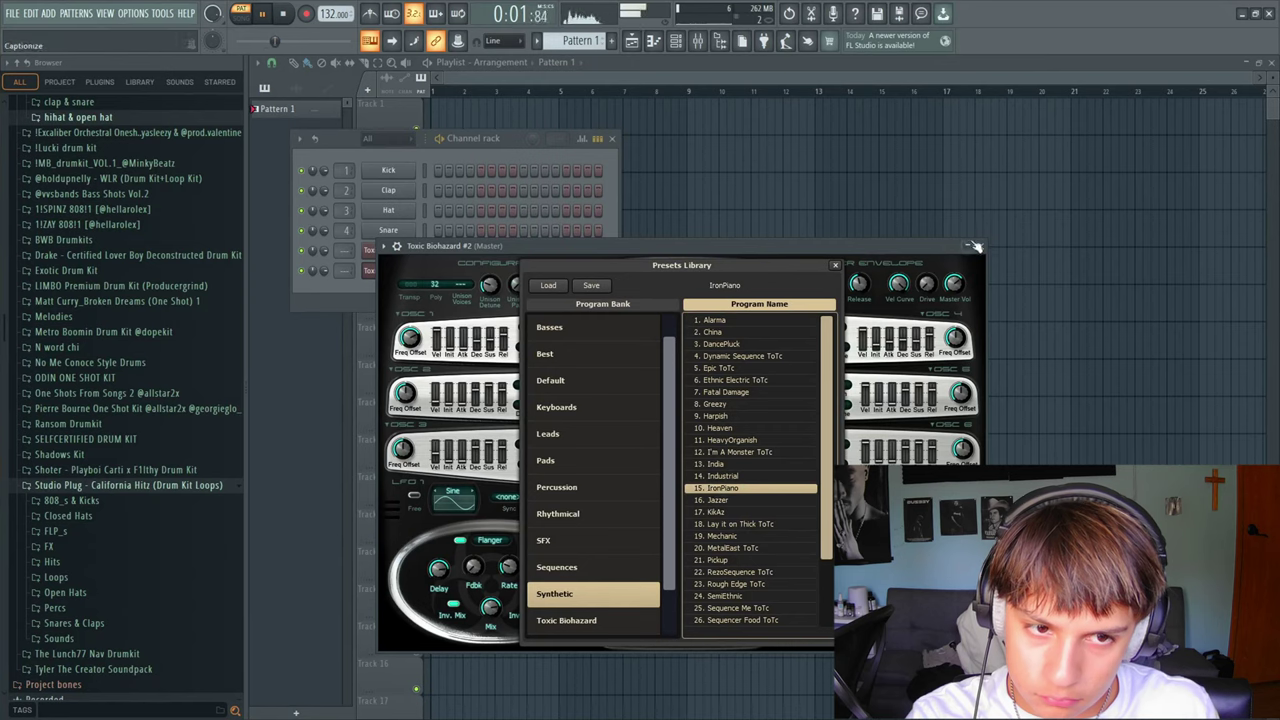
# - Open the piano roll of Toxic Biohazard #2 and copy the bar 1 chord of A#2, C#3 and F3 to bar 3
pyautogui.click(975, 246)
pyautogui.click(480, 271)
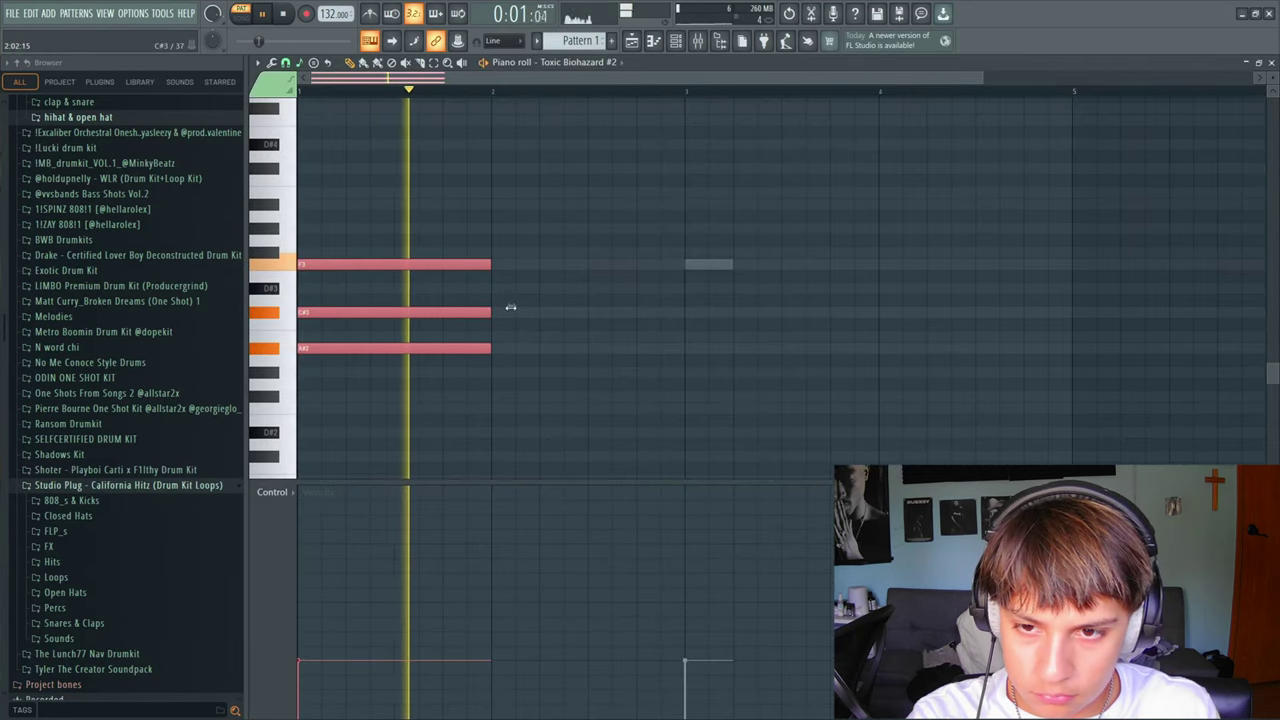
pyautogui.press('space')
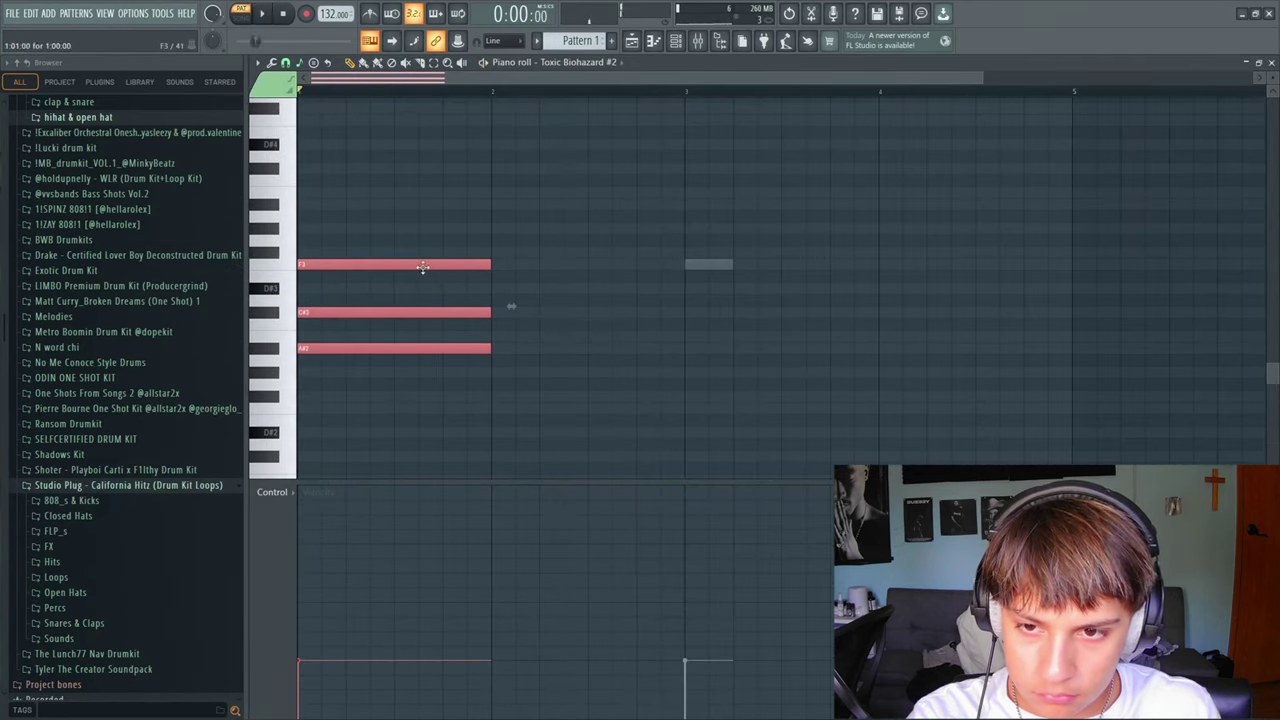
pyautogui.moveTo(422, 267); pyautogui.dragTo(580, 280)
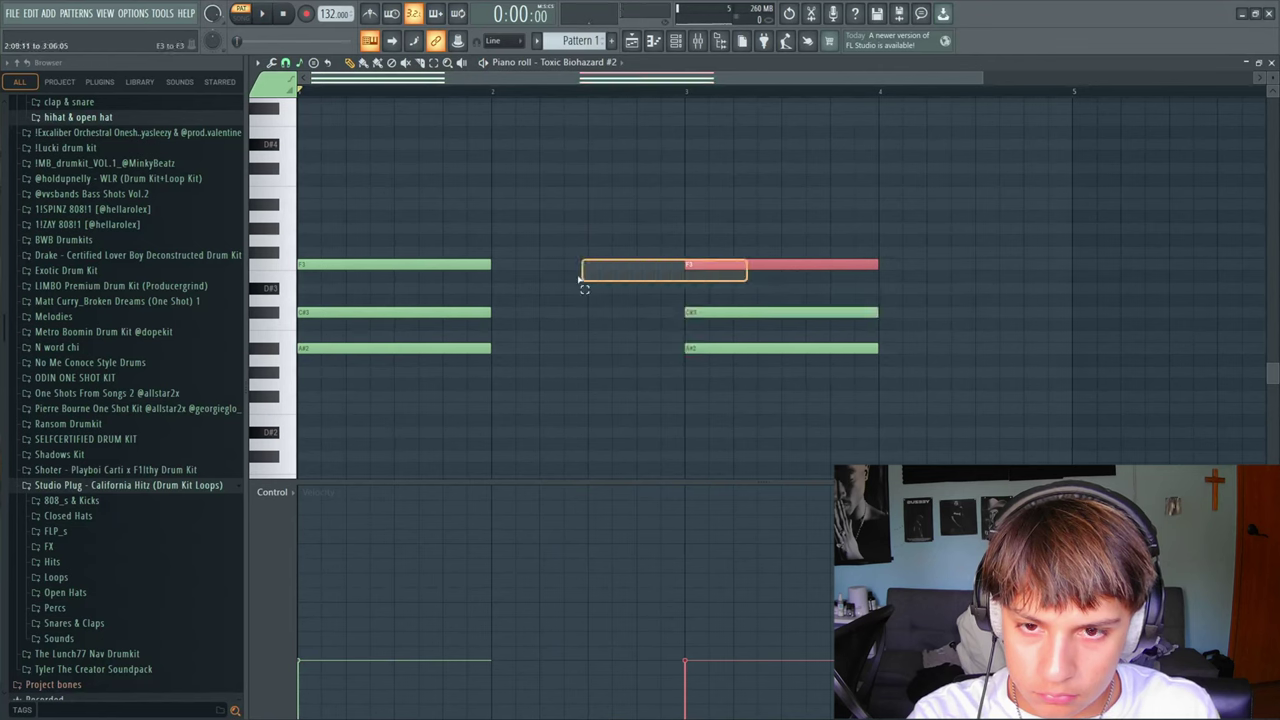
# - Fill bar 2 with a one-bar chord of C#3, F3 and G#3, deleting the stray A#3 note
pyautogui.moveTo(686, 211); pyautogui.dragTo(926, 386)
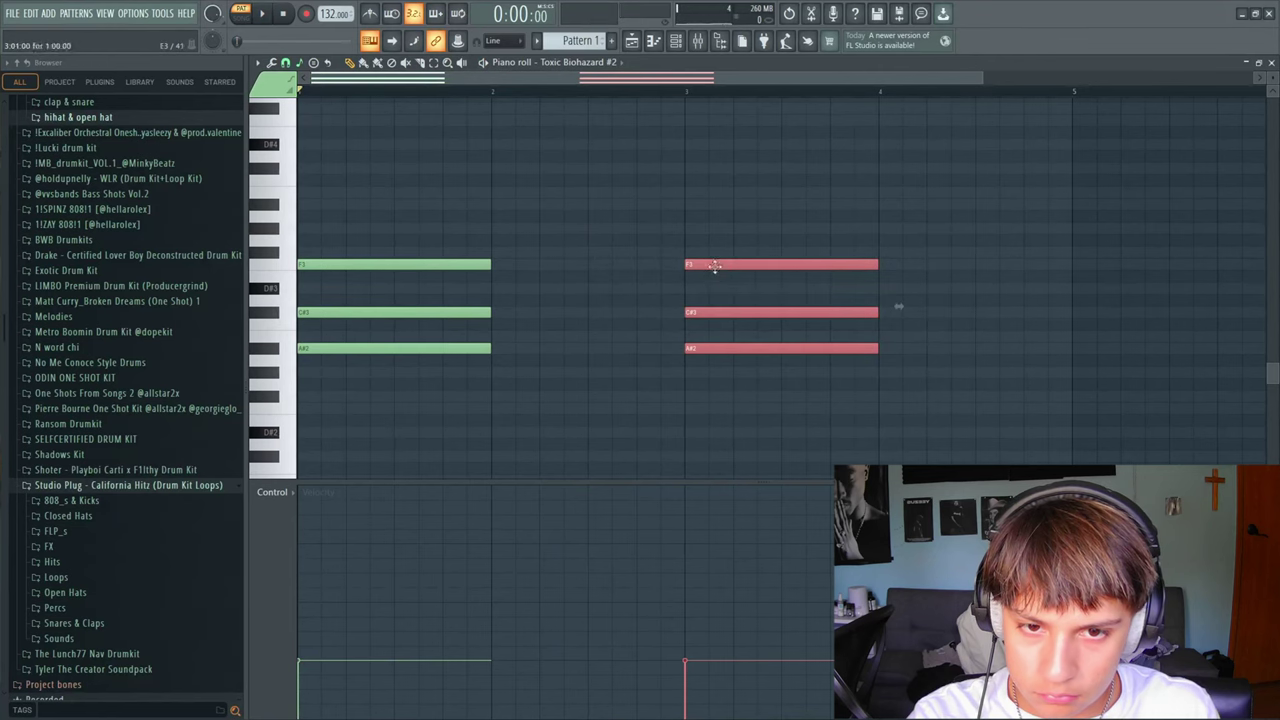
pyautogui.moveTo(706, 263); pyautogui.dragTo(549, 140)
pyautogui.press('space')
pyautogui.hotkey('ctrl', 'z')
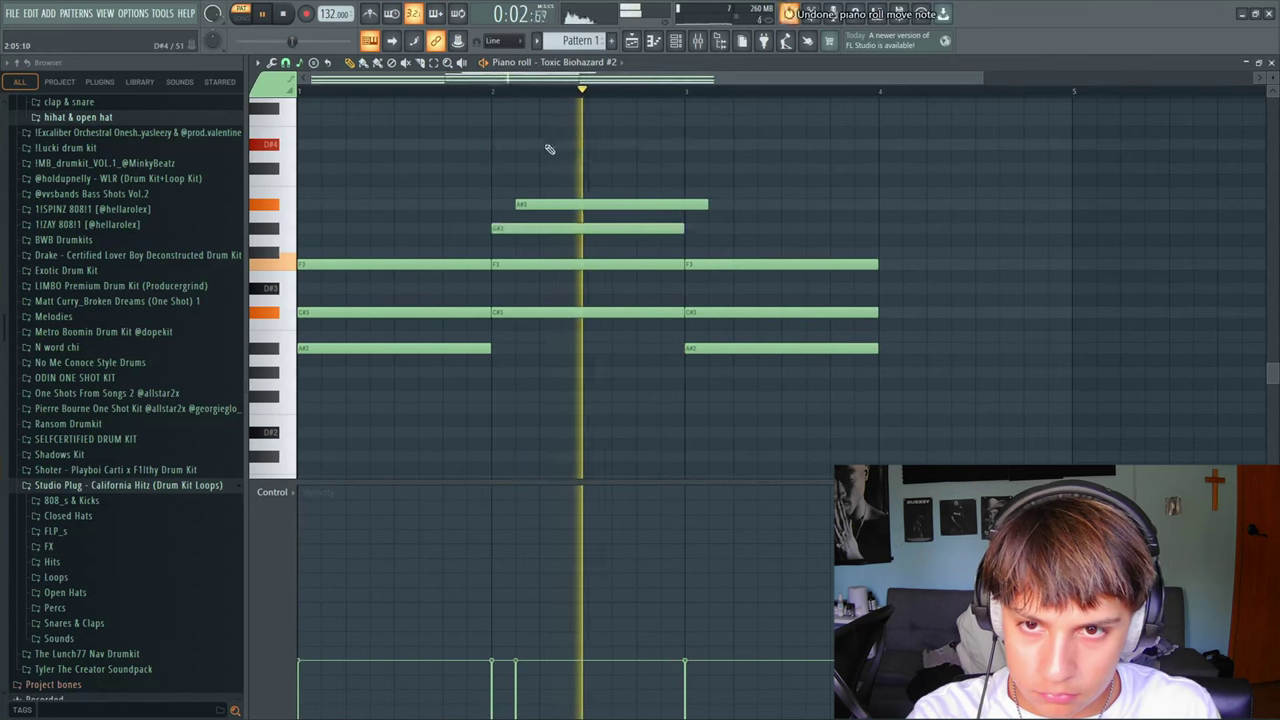
pyautogui.rightClick(576, 207)
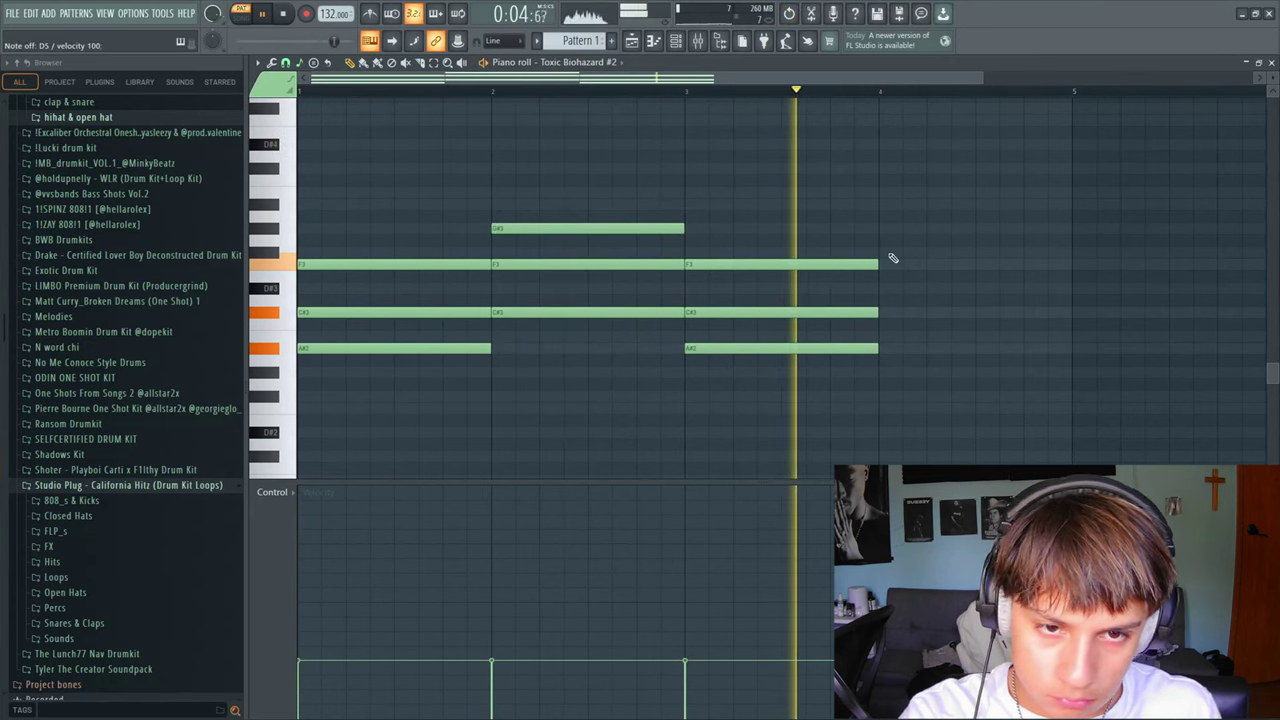
# - Duplicate the bar 3 chord into bar 4 and add a one-bar G#3 note above it
pyautogui.moveTo(714, 237); pyautogui.dragTo(894, 306)
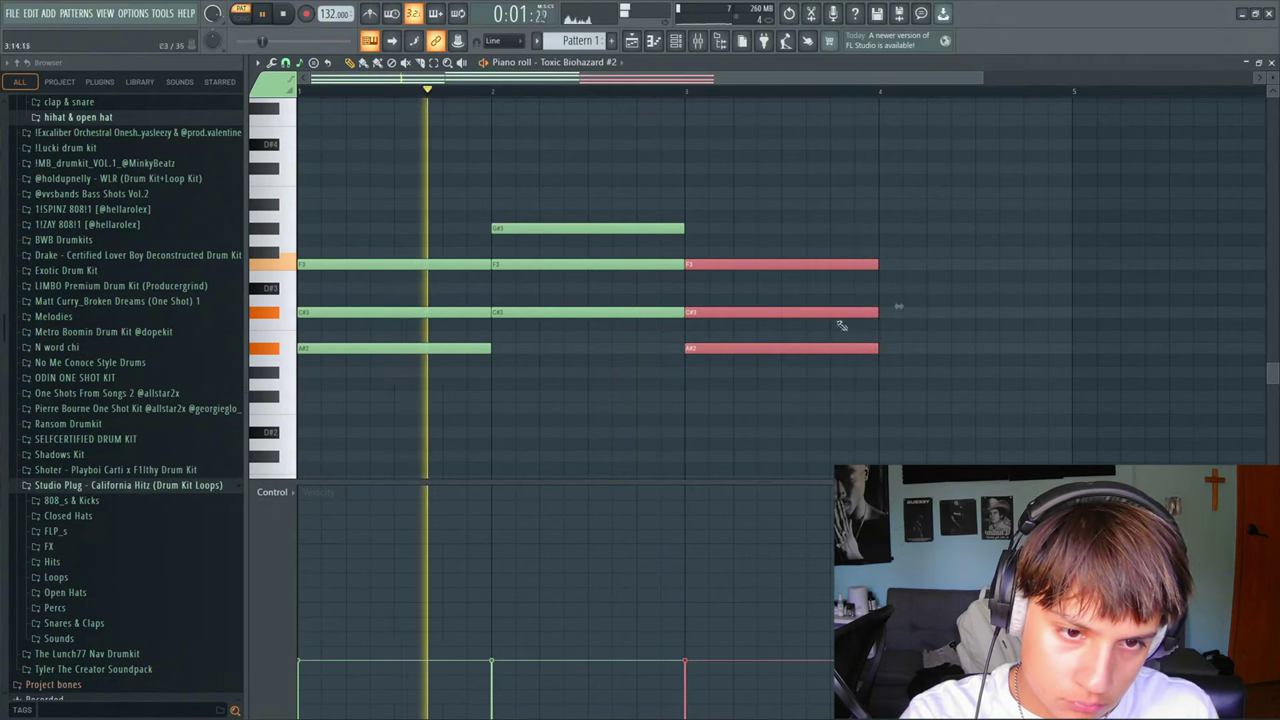
pyautogui.hotkey('ctrl', 'b')
pyautogui.click(885, 228)
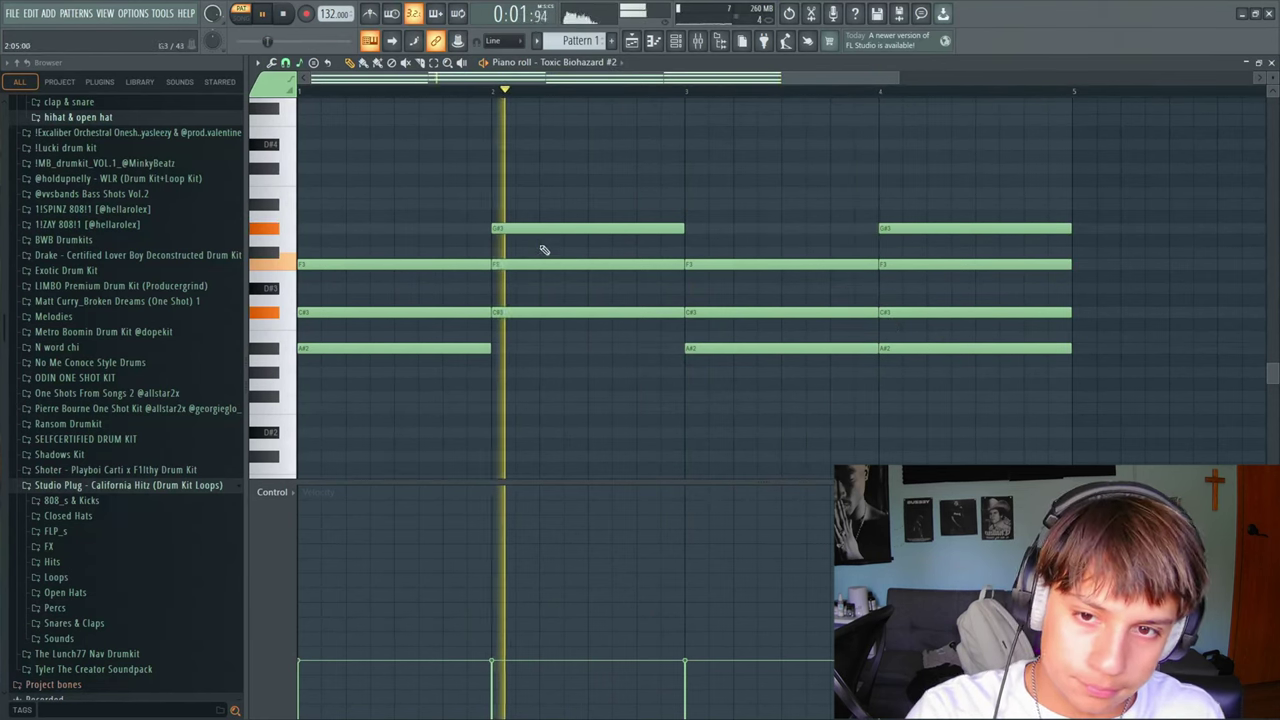
# - Add short G#3 and A#3 melody notes in bar 1 and short B3 and C#4 notes in bar 2
pyautogui.click(326, 229)
pyautogui.press('space')
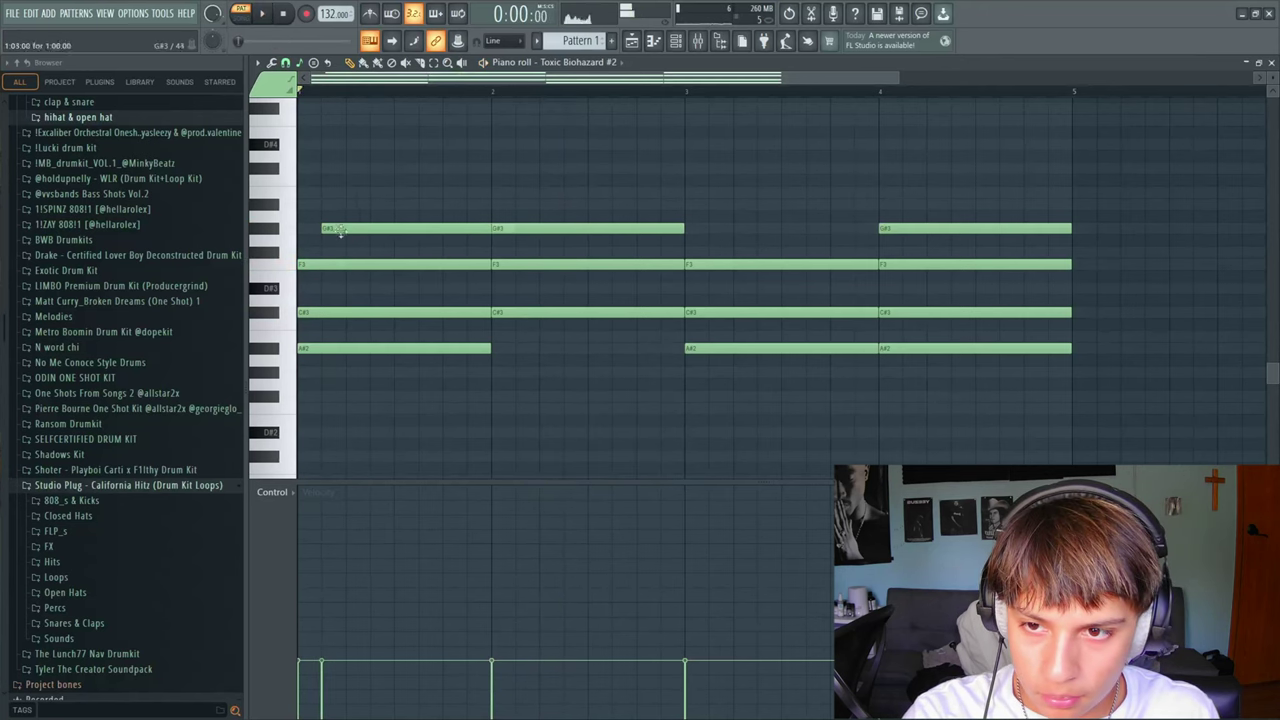
pyautogui.click(350, 204)
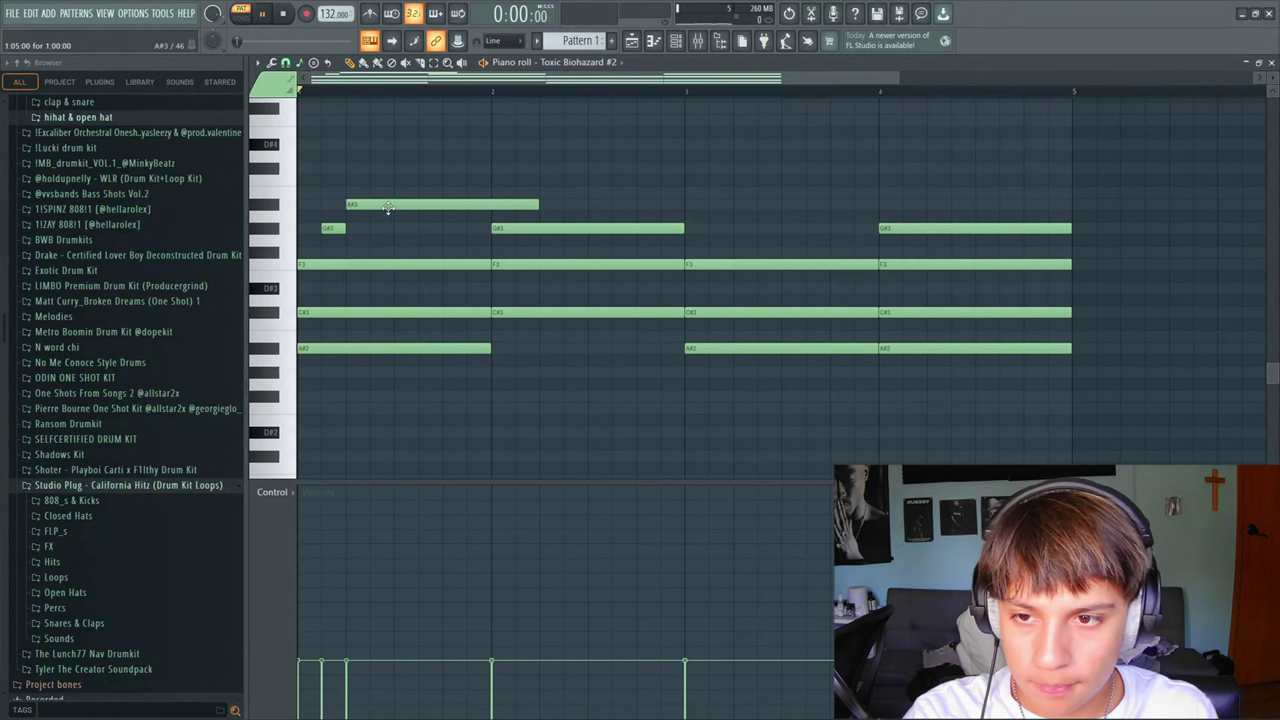
pyautogui.press('space')
pyautogui.press('space')
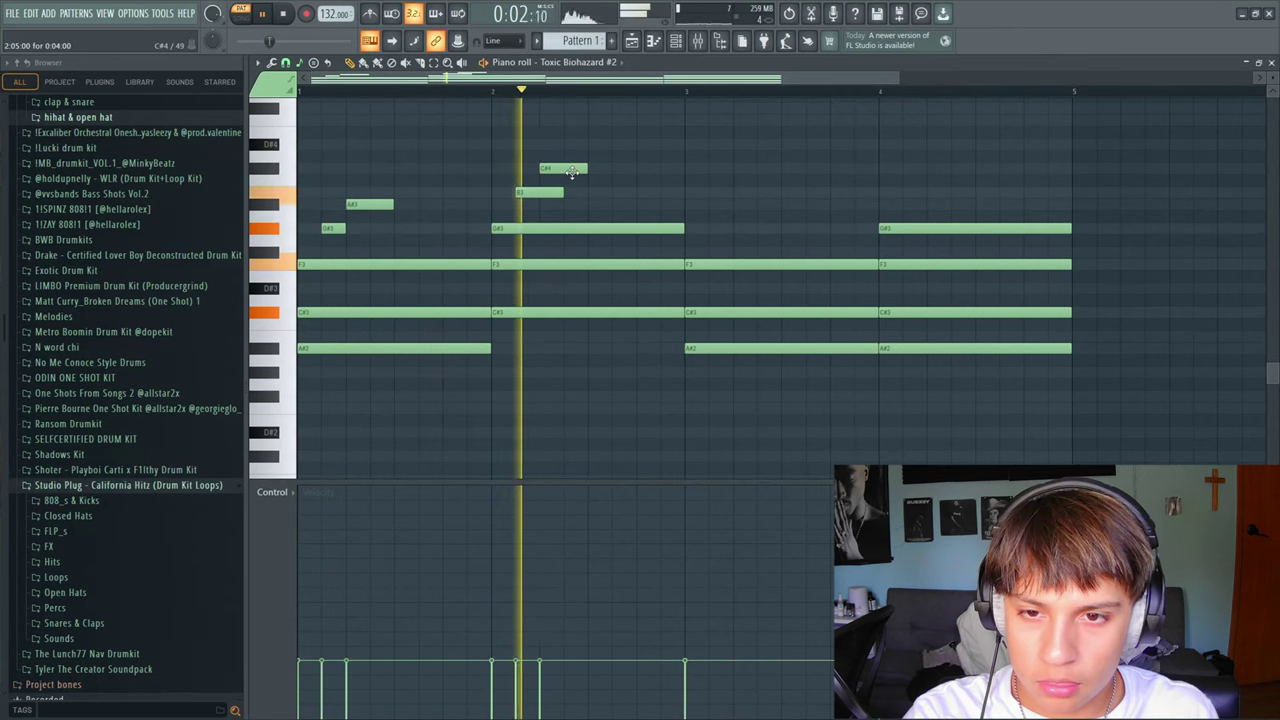
# - Add short G#3 and A#3 melody notes in bar 3 and lower the short B3 note in bar 2 to A#3
pyautogui.press('space')
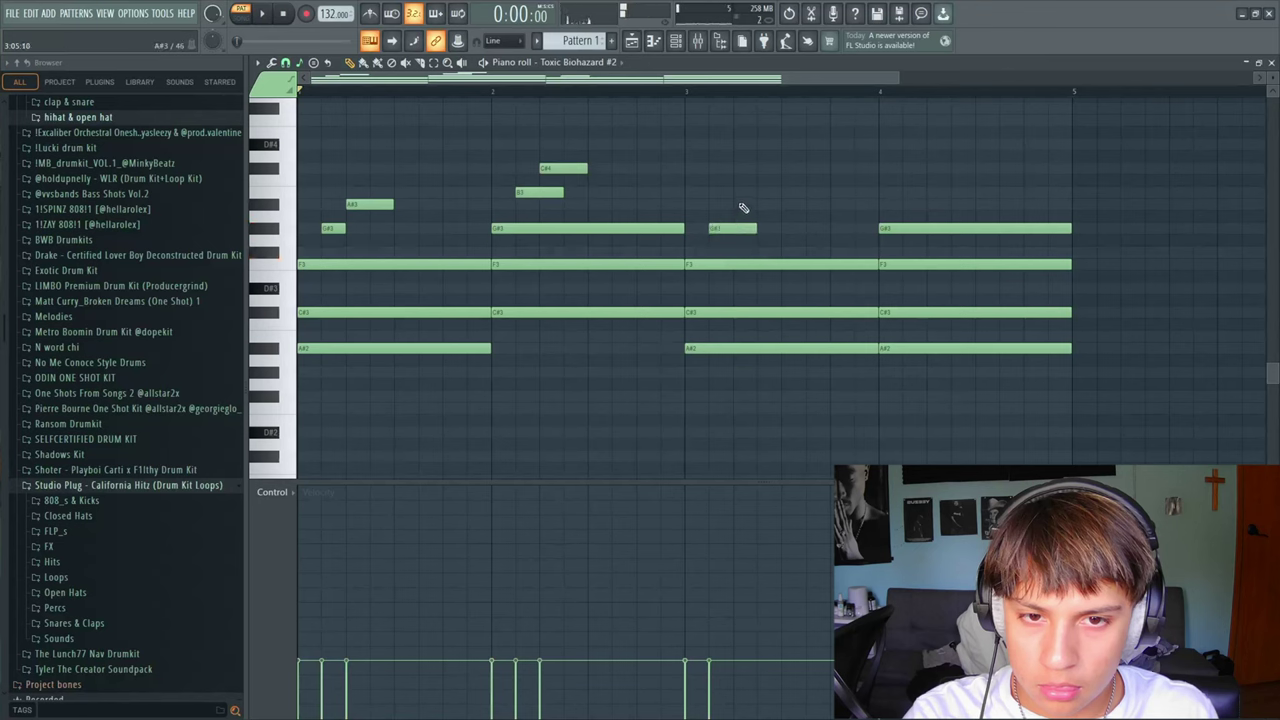
pyautogui.click(743, 207)
pyautogui.press('space')
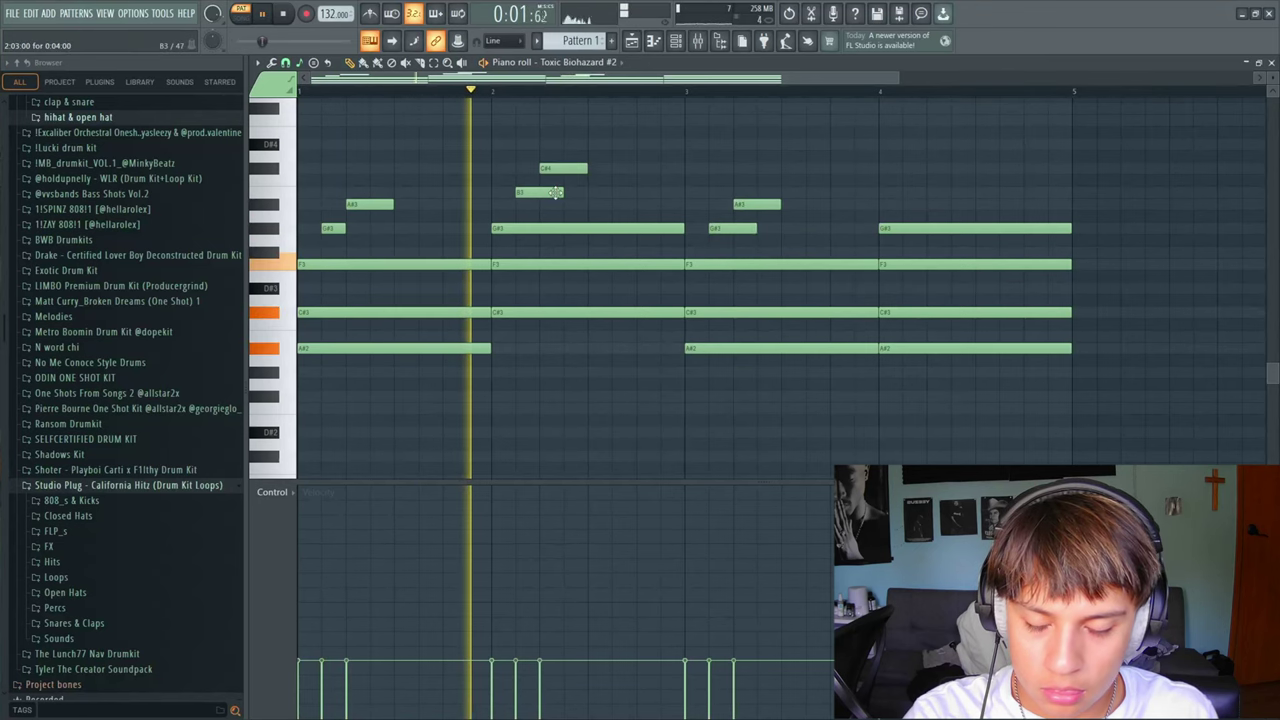
pyautogui.moveTo(555, 192)
pyautogui.mouseDown()
pyautogui.moveTo(540, 205)
pyautogui.moveTo(563, 194)
pyautogui.moveTo(561, 168)
pyautogui.mouseUp()
pyautogui.press('space')
pyautogui.press('space')
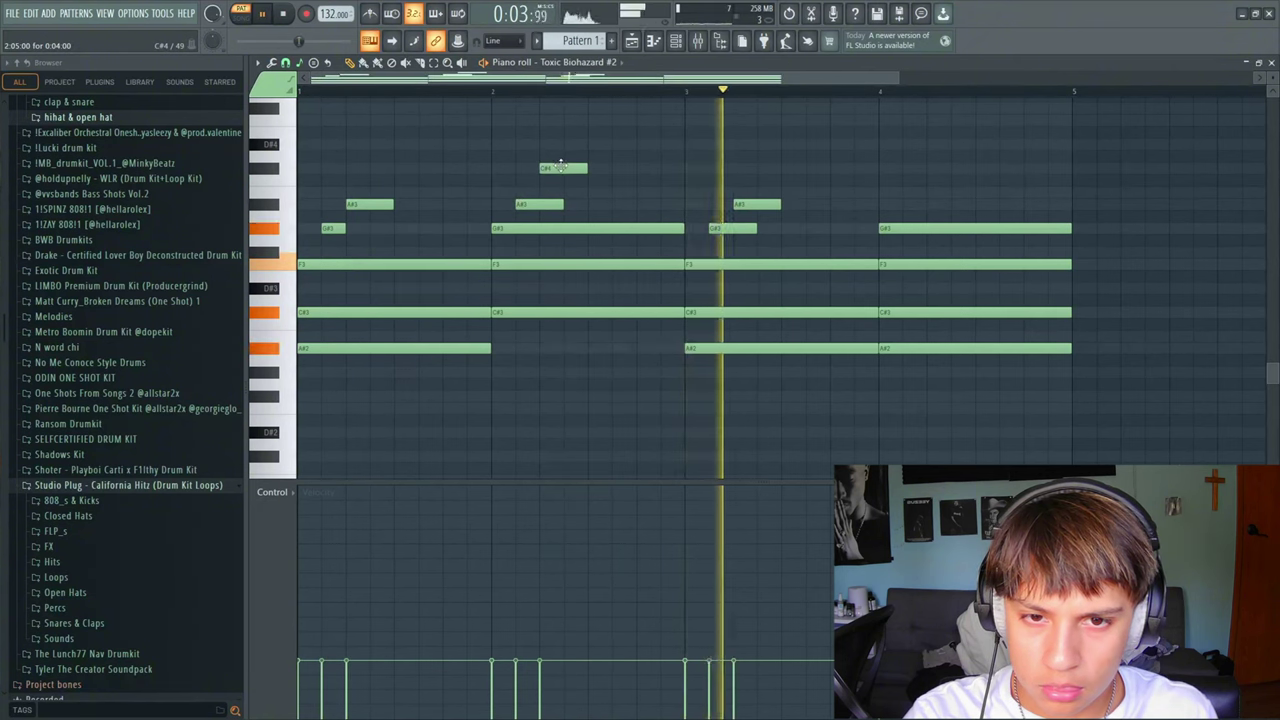
# - Add a rising melody of short A#3, C#4 and D#4 notes in bar 4, with the D#4 starting on step 7
pyautogui.click(910, 205)
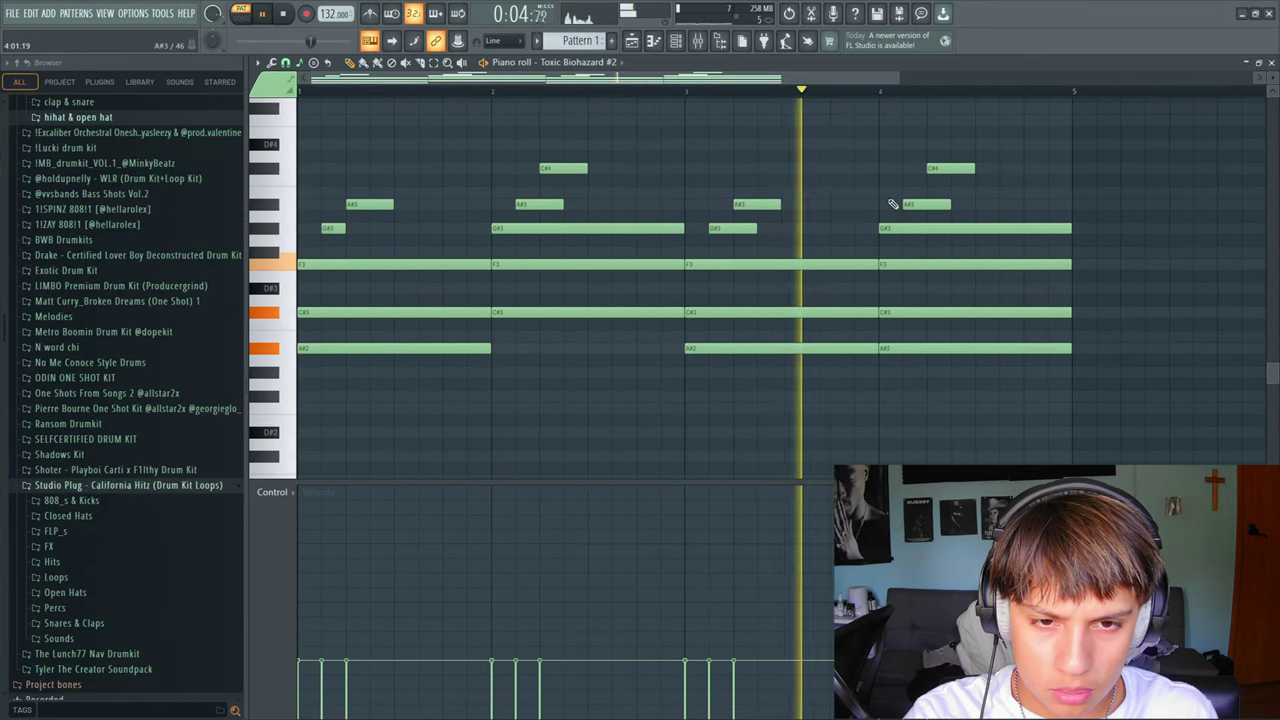
pyautogui.scroll(3, 985, 230)
pyautogui.click(979, 216)
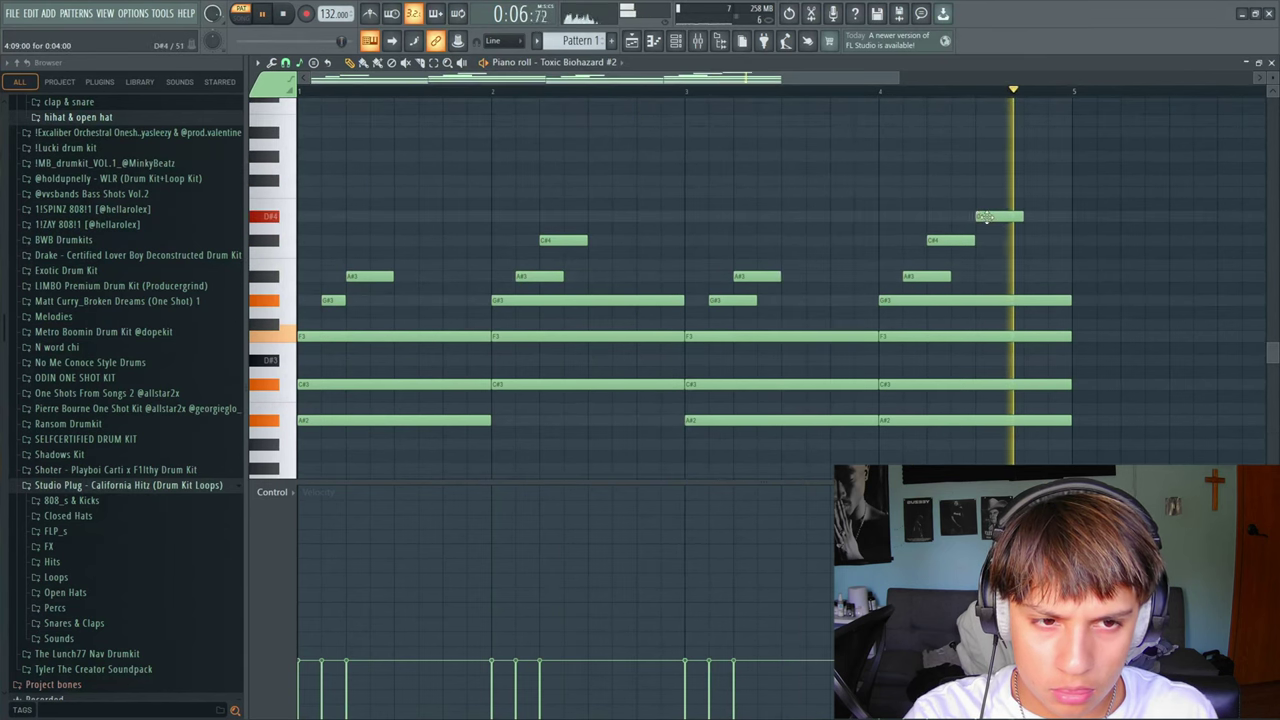
pyautogui.moveTo(960, 218); pyautogui.dragTo(962, 194)
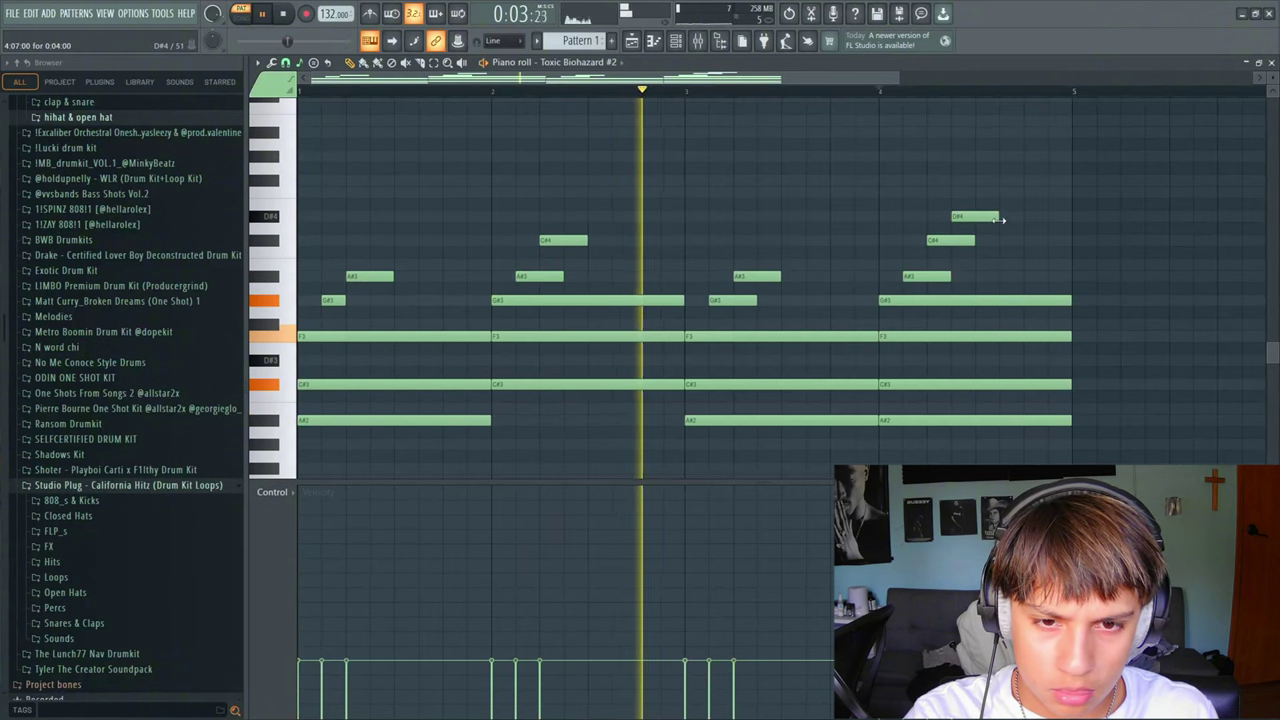
# - Slice the held chord notes at varied points across the four bars, including the C#3, F3 and G#3 notes in bar 4
pyautogui.hotkey('alt', 'u')
pyautogui.click(976, 384)
pyautogui.click(1025, 336)
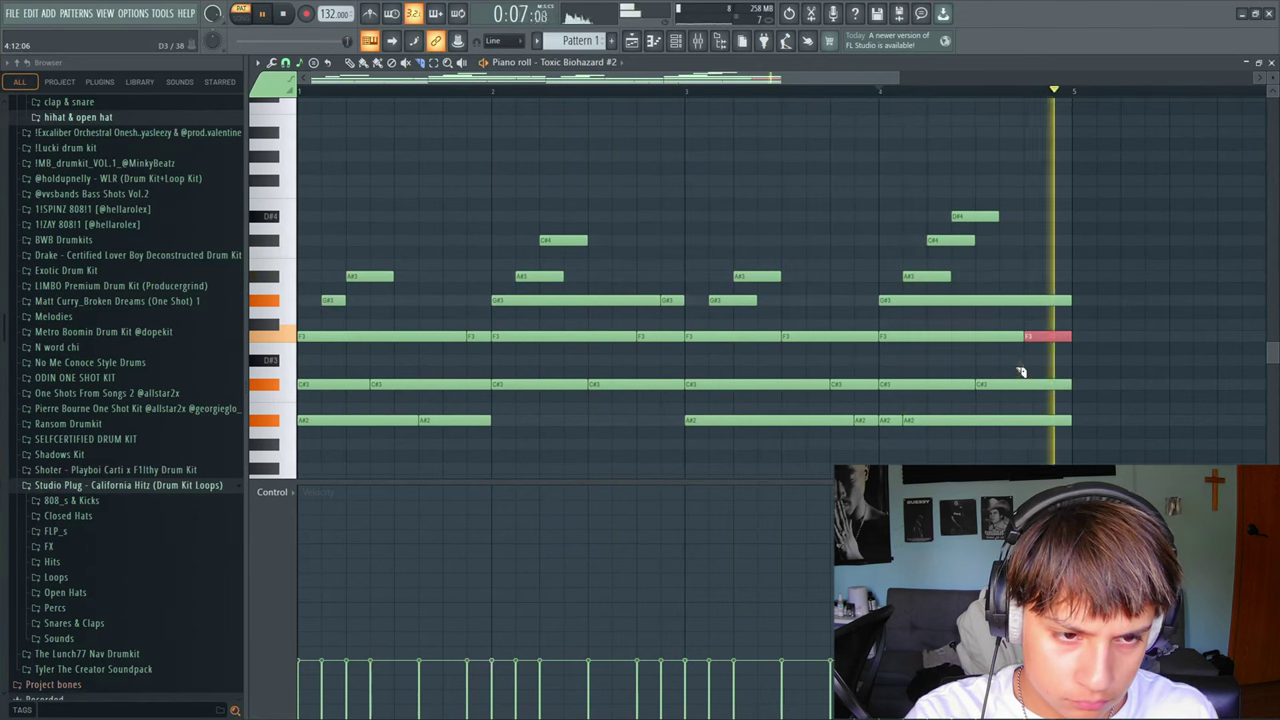
pyautogui.click(1049, 300)
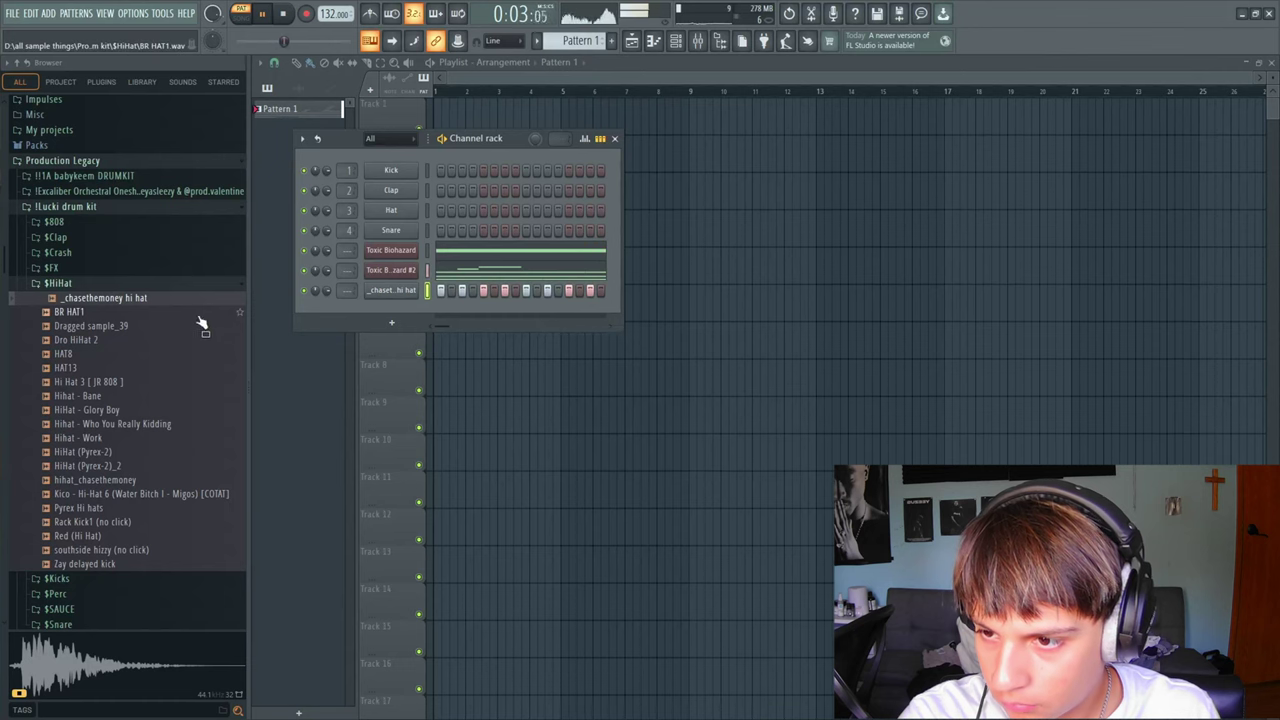
# - Audition the clap samples in the $Clap folder of the !Lucki drum kit
pyautogui.click(130, 268)
pyautogui.click(110, 238)
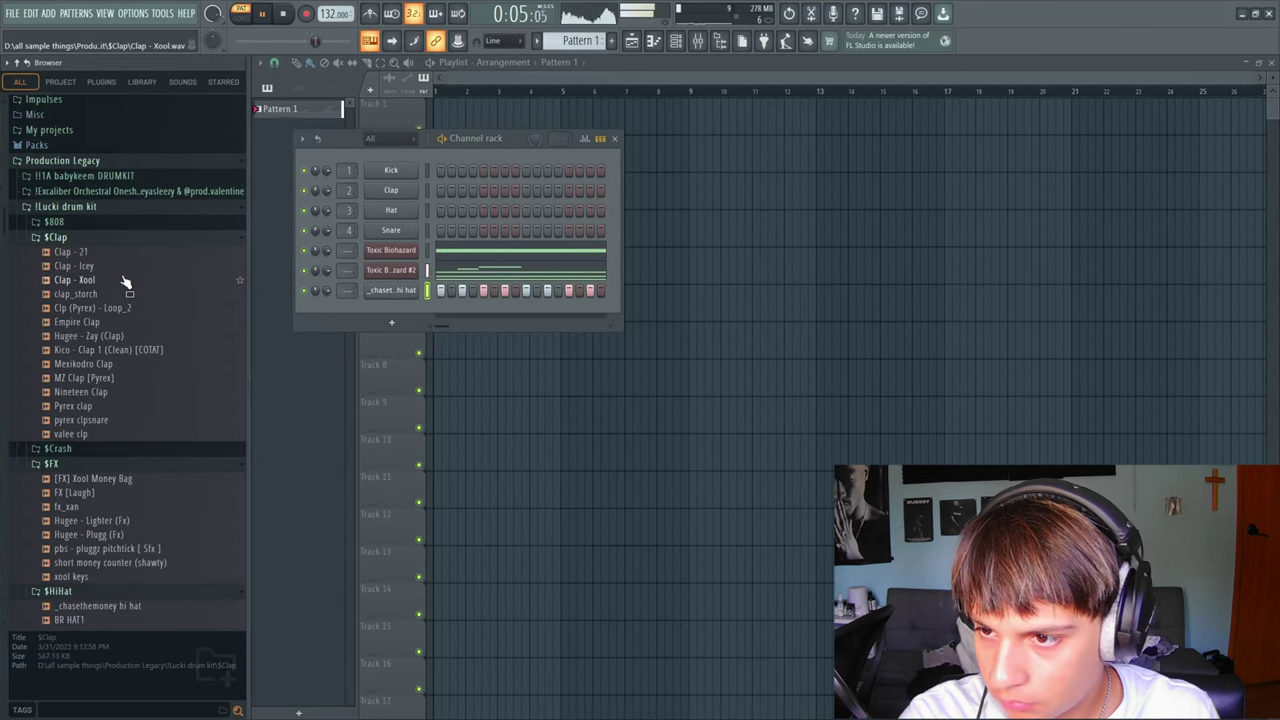
pyautogui.click(124, 280)
pyautogui.click(120, 252)
pyautogui.click(125, 266)
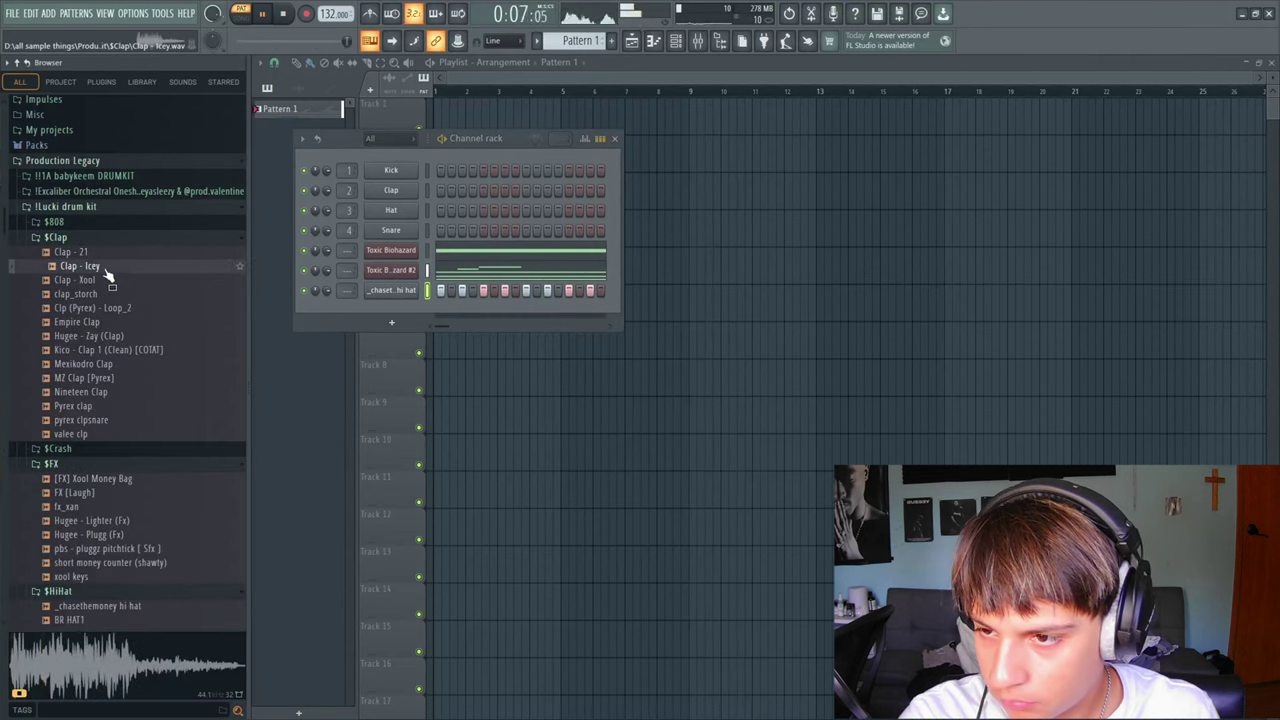
pyautogui.click(125, 281)
pyautogui.click(148, 294)
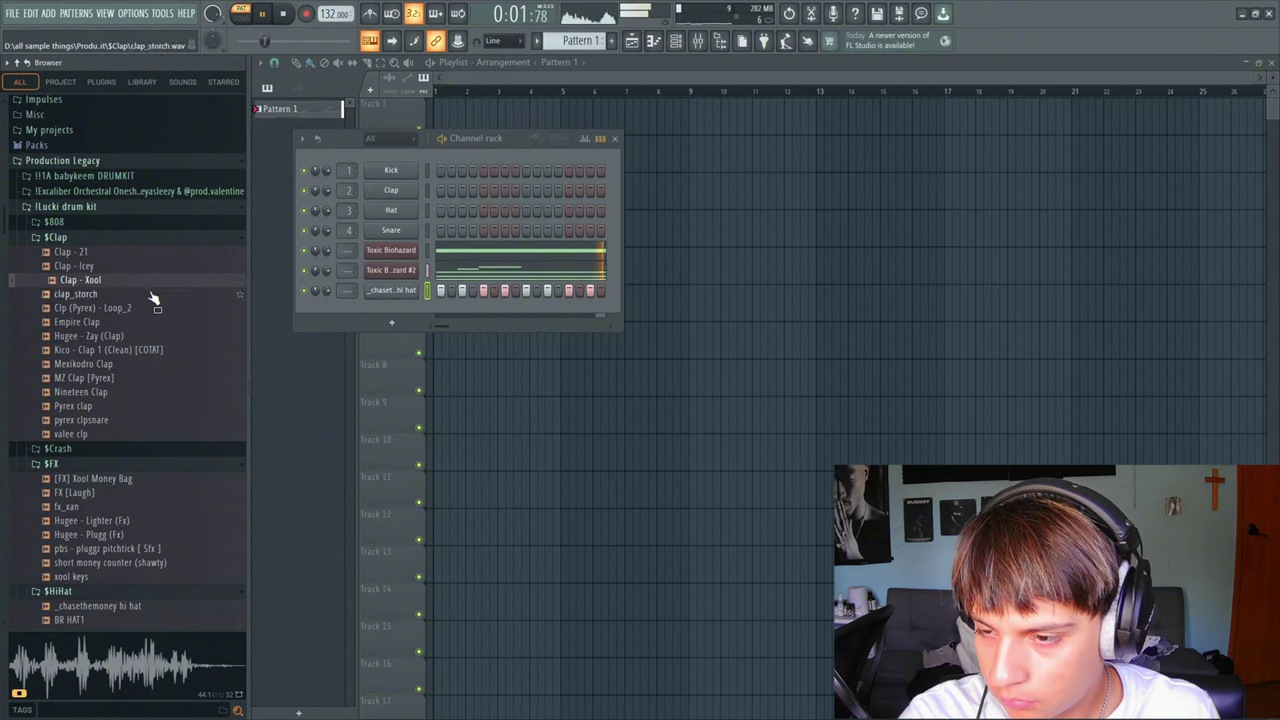
pyautogui.click(180, 322)
pyautogui.click(174, 309)
# - Add the Pyrex clap sample to the channel rack as a new channel and place a hit on step 9
pyautogui.click(167, 407)
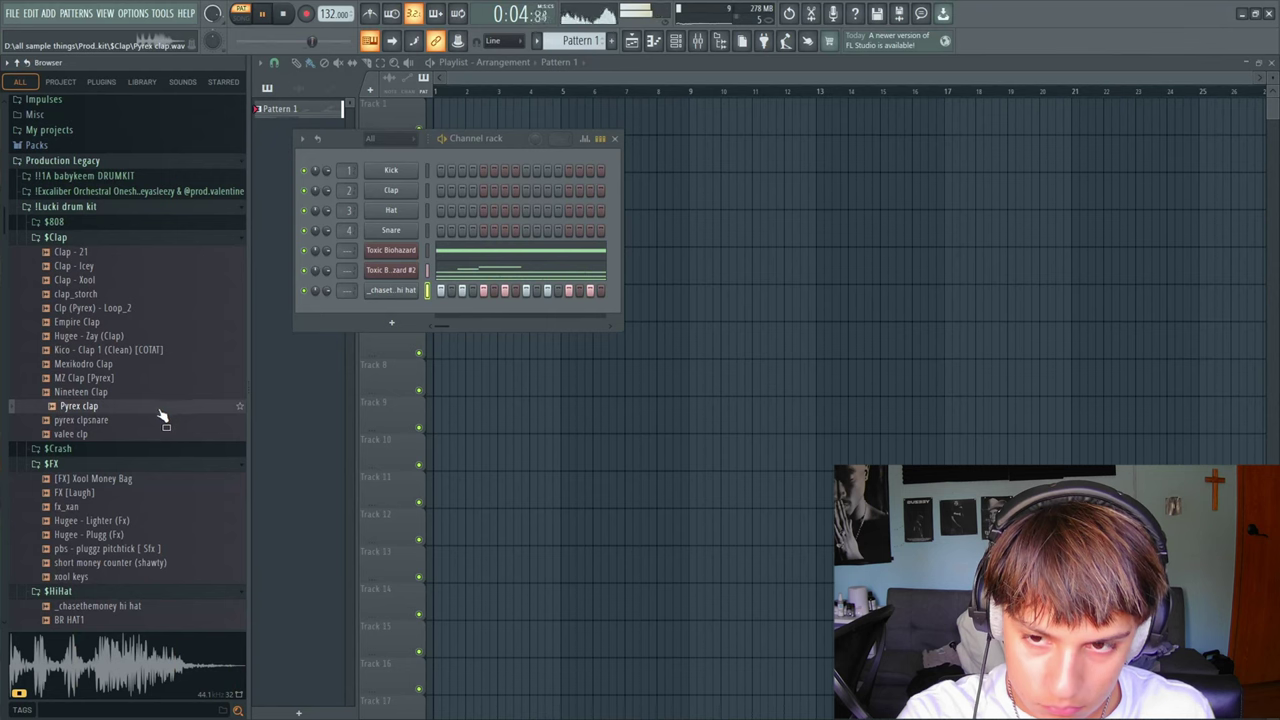
pyautogui.moveTo(371, 320); pyautogui.dragTo(372, 321)
pyautogui.click(526, 310)
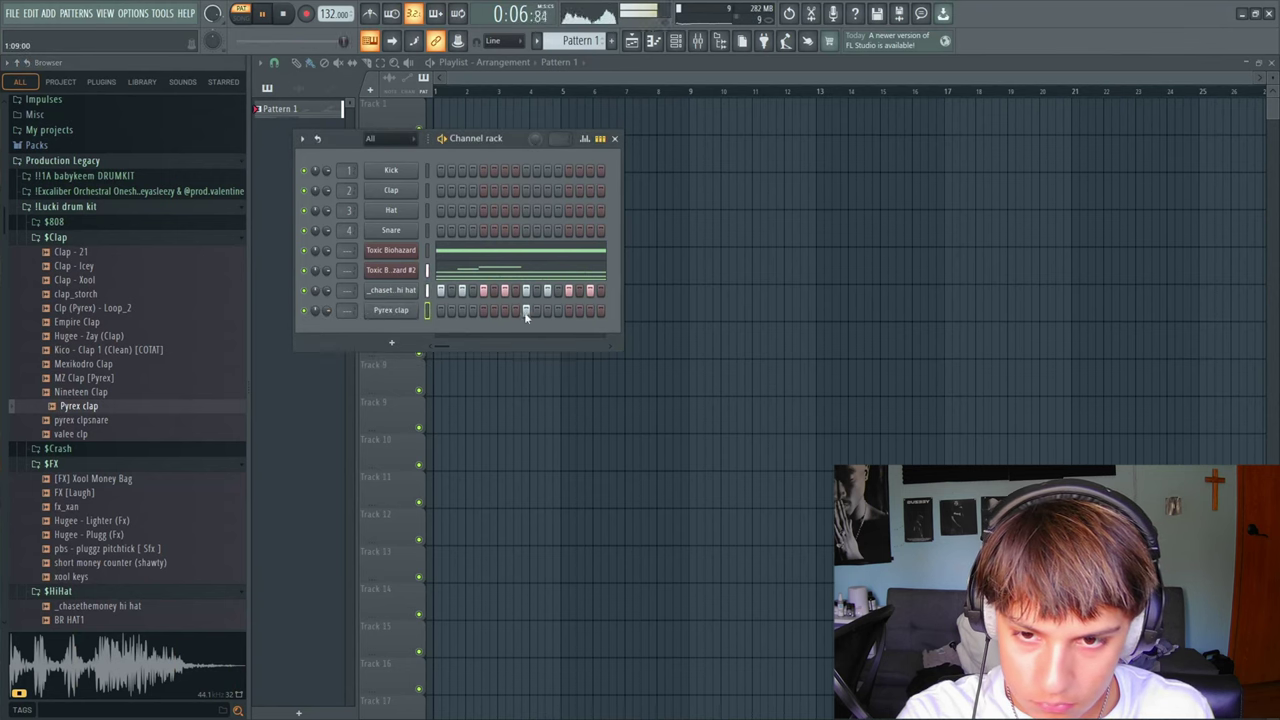
# - Repeat the Pyrex clap hit on step 9 of bars 2, 3 and 4
pyautogui.click(131, 338)
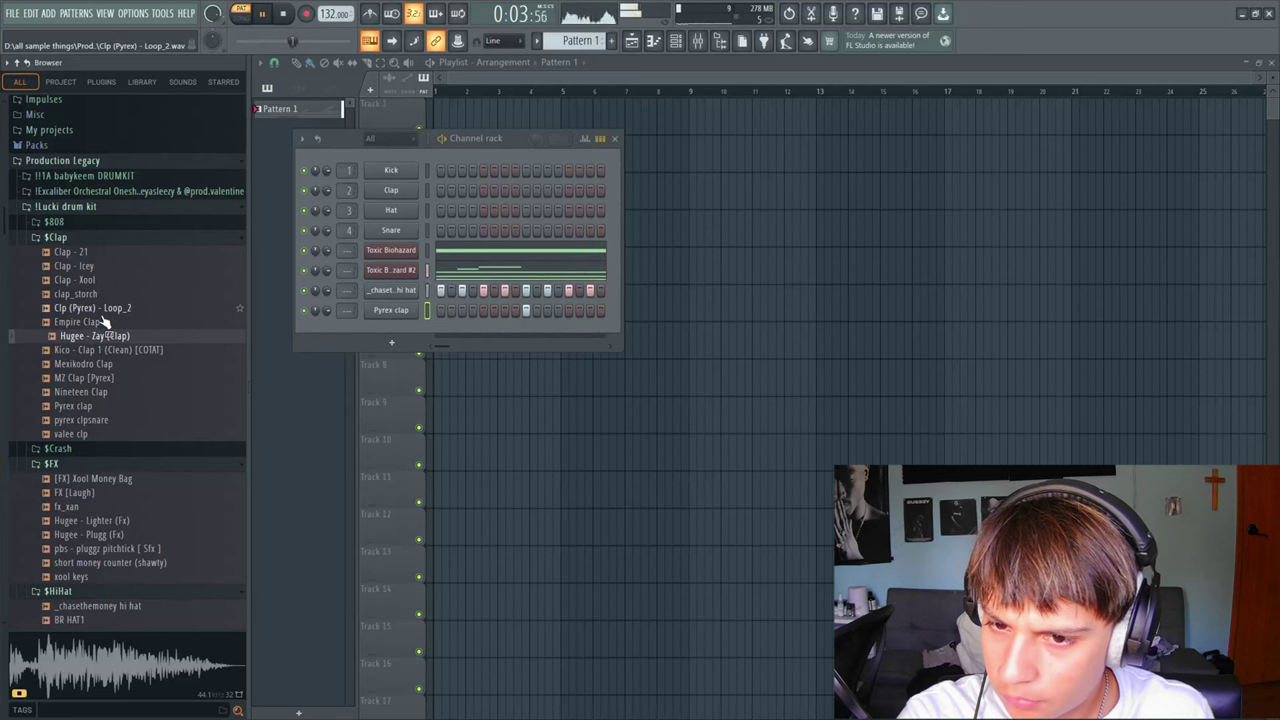
pyautogui.press('F7')
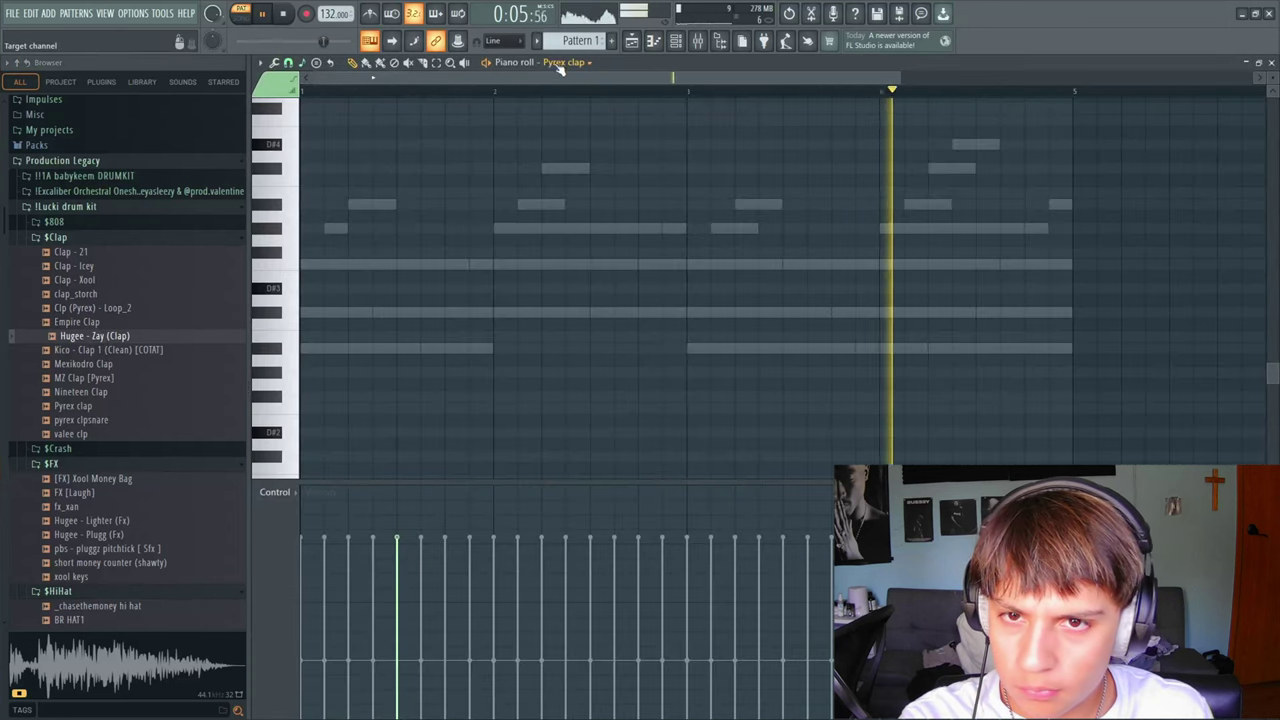
pyautogui.scroll(3, 439, 240)
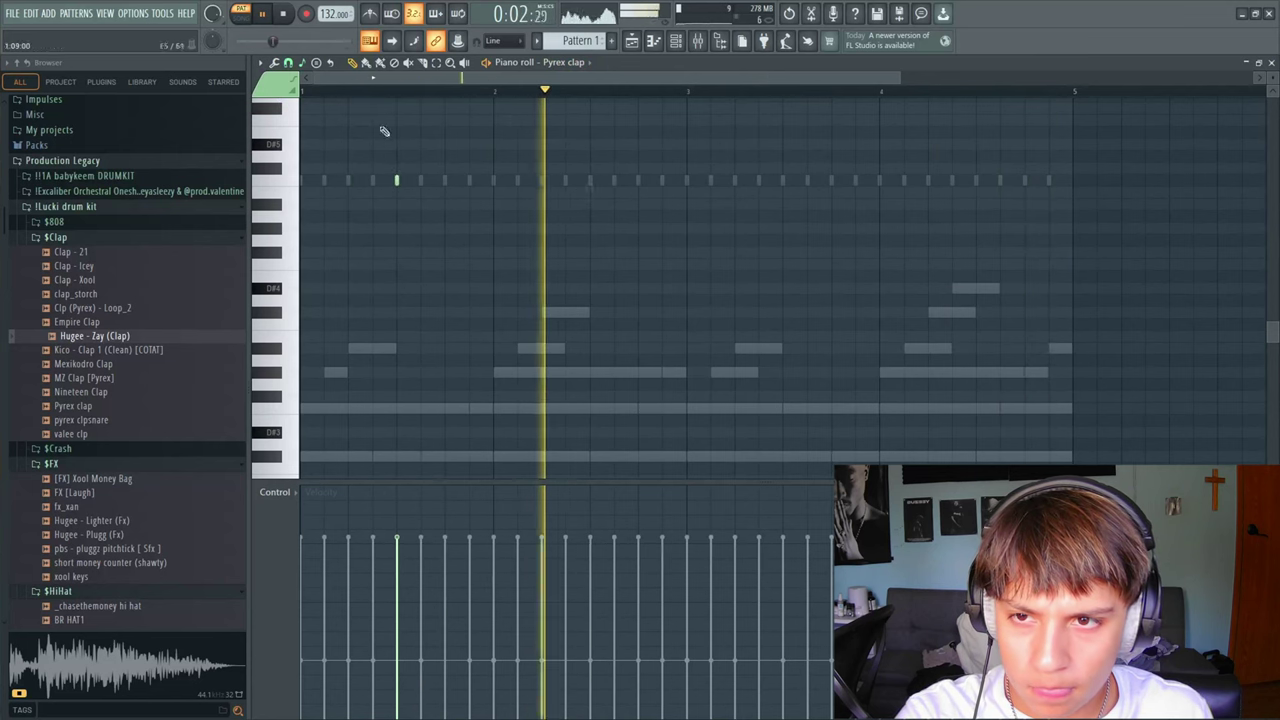
pyautogui.keyDown('shift'); pyautogui.click(591, 181); pyautogui.keyUp('shift')
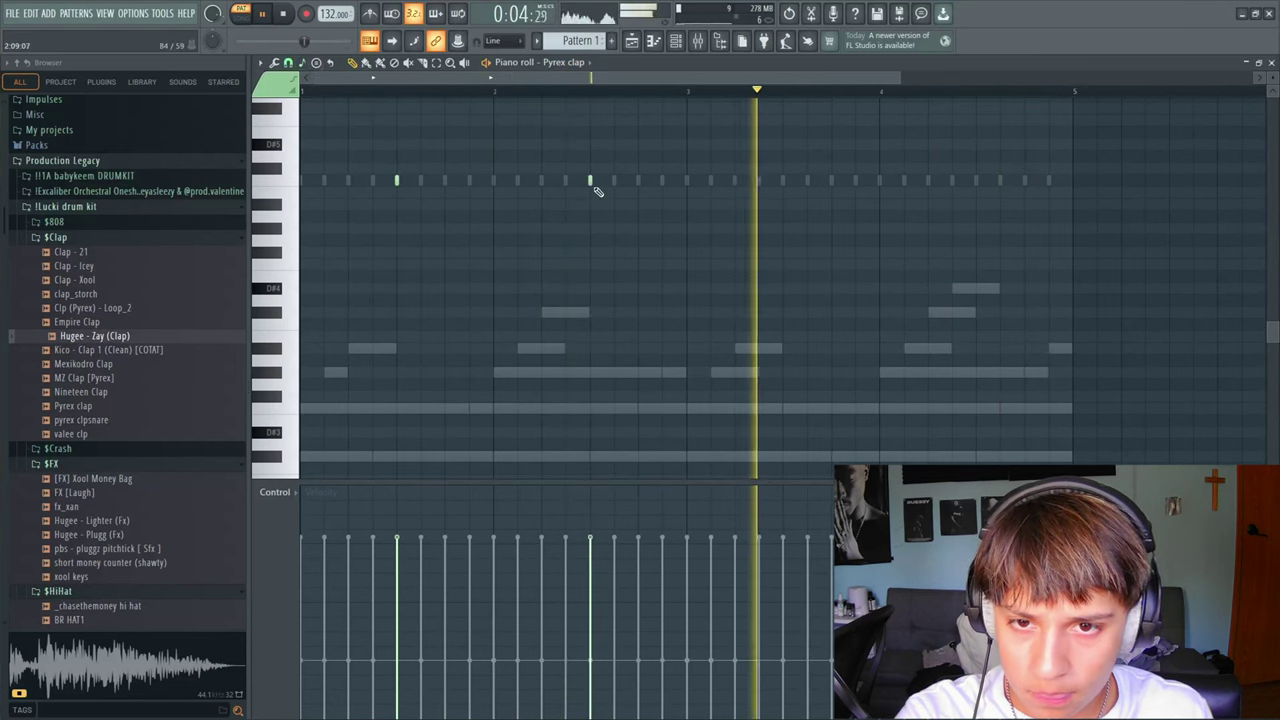
pyautogui.keyDown('shift'); pyautogui.click(783, 184); pyautogui.keyUp('shift')
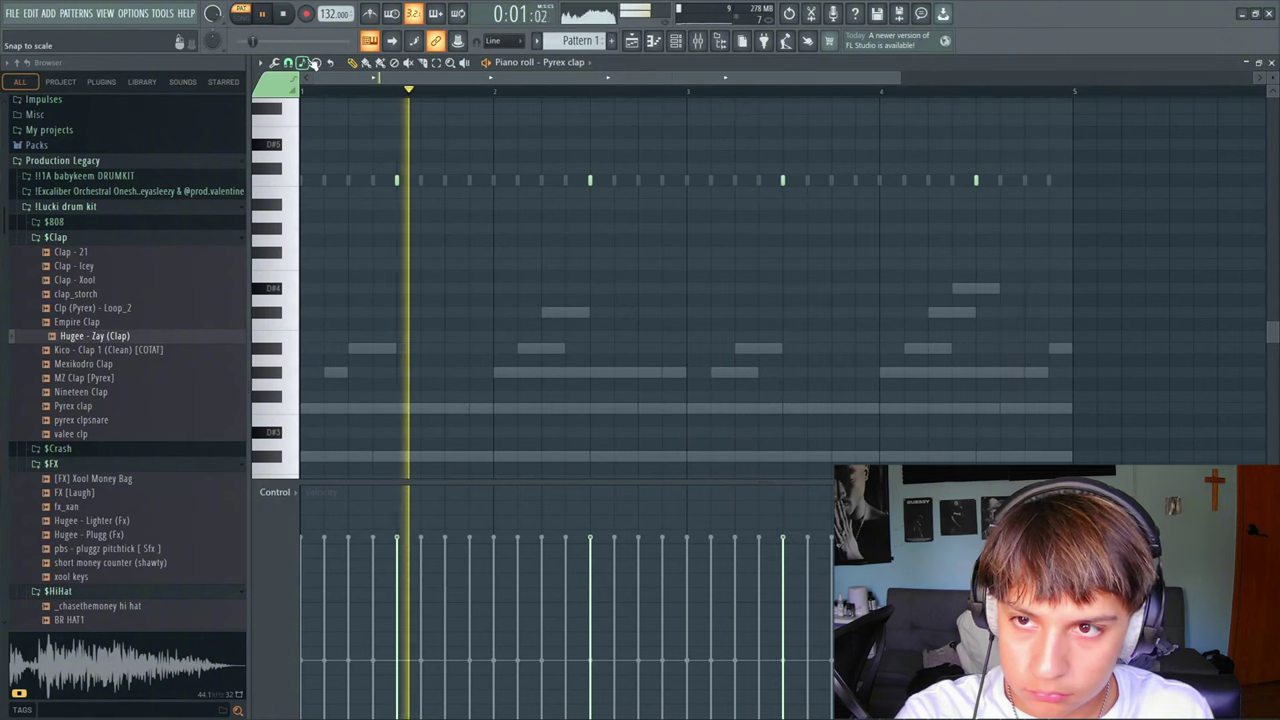
pyautogui.press('F7')
pyautogui.press('F7')
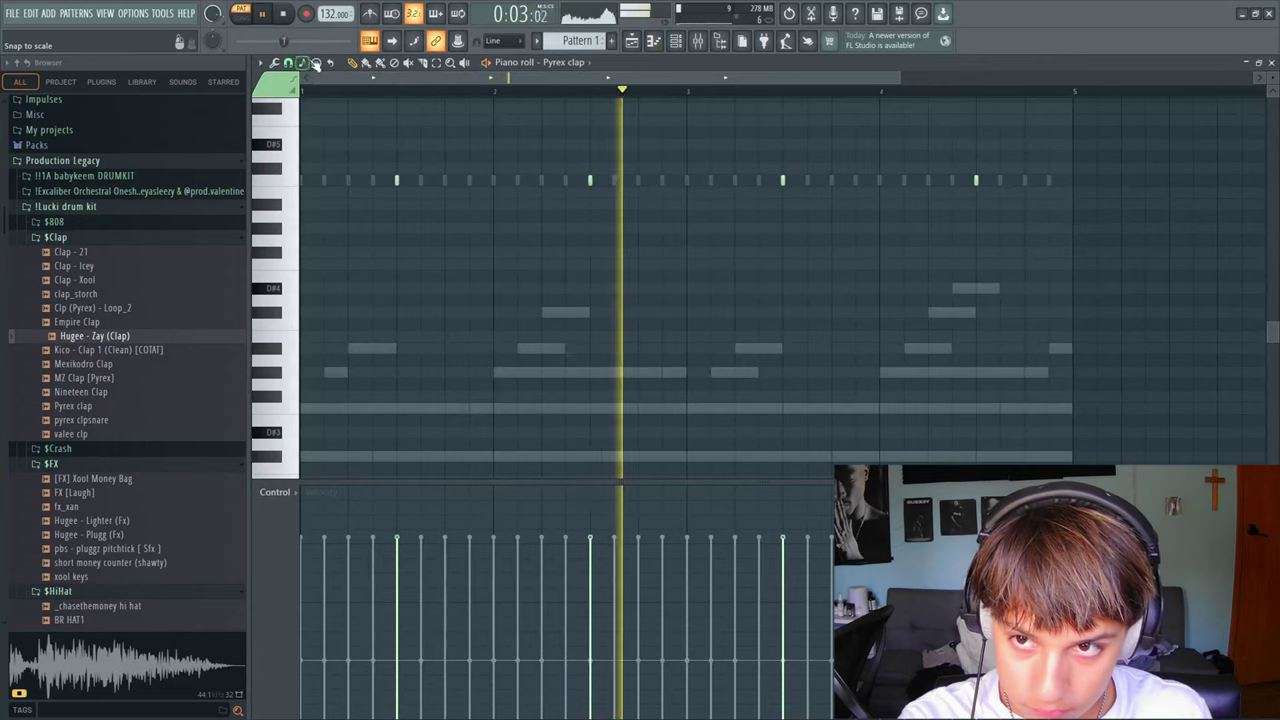
pyautogui.press('F7')
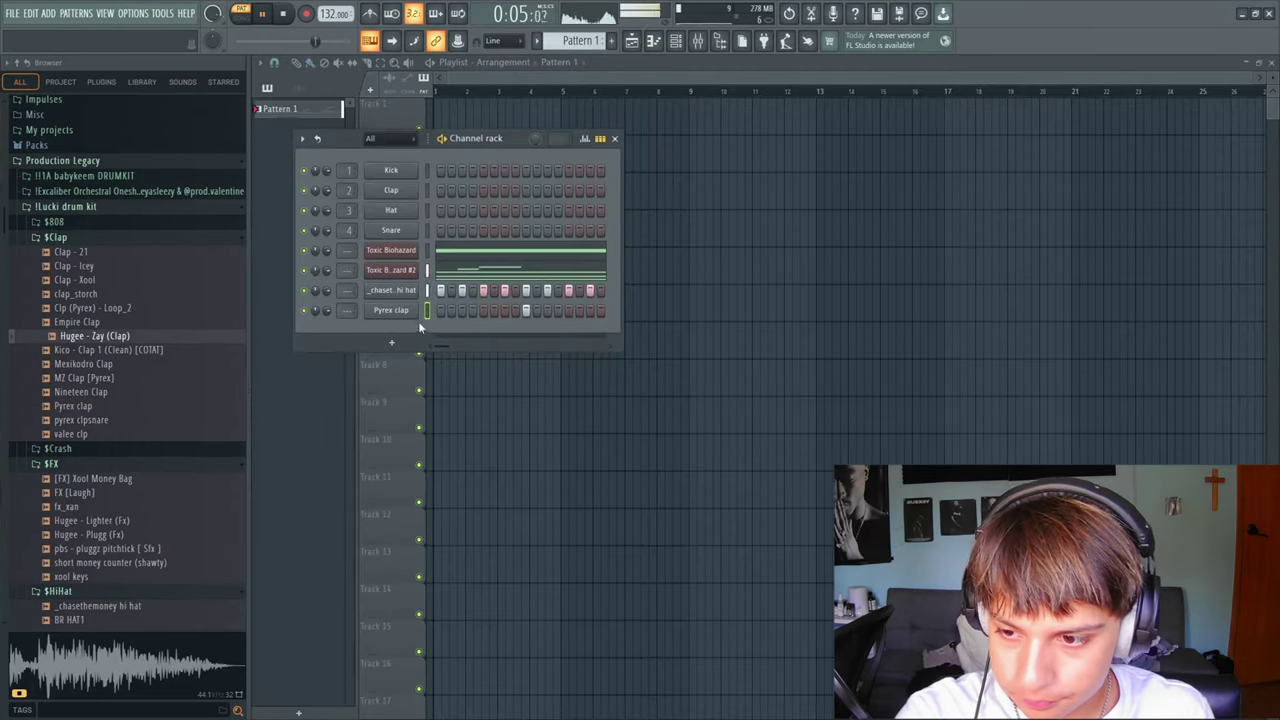
# - Add the Clp (Pyrex) - Loop_2 sample as a new channel and place a single C5 hit on step 3 of bar 3
pyautogui.click(203, 310)
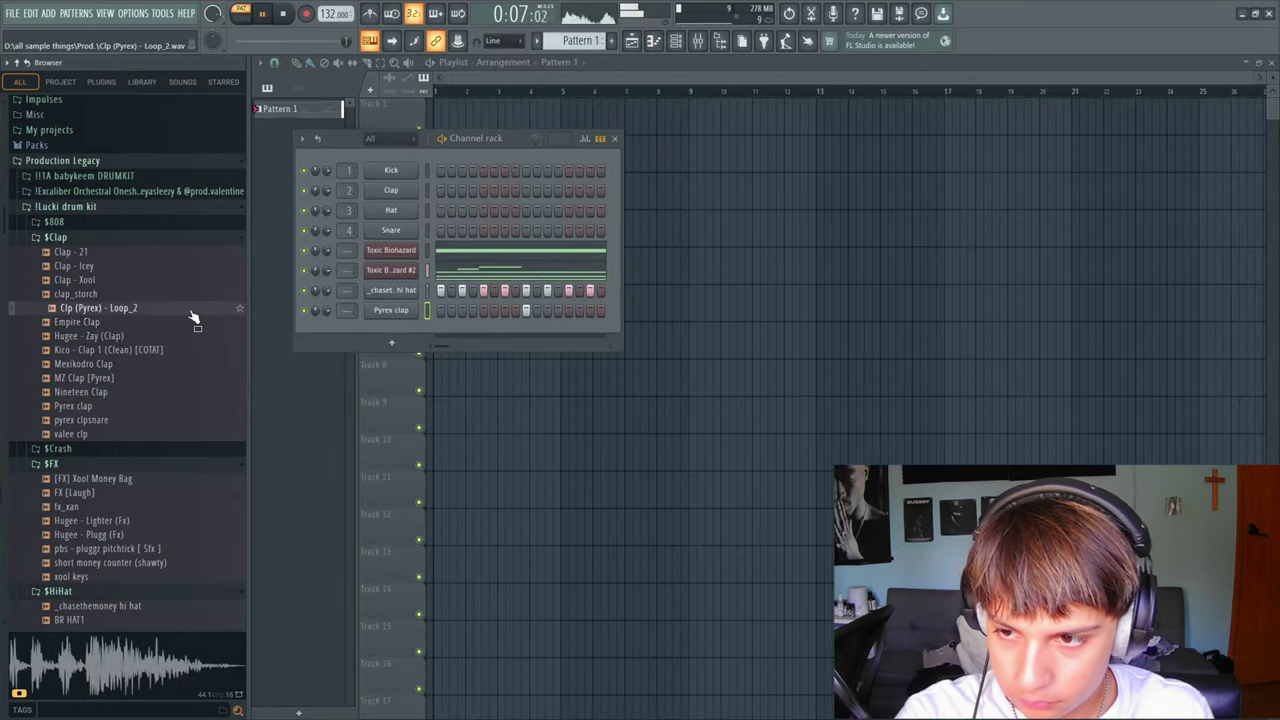
pyautogui.press('F7')
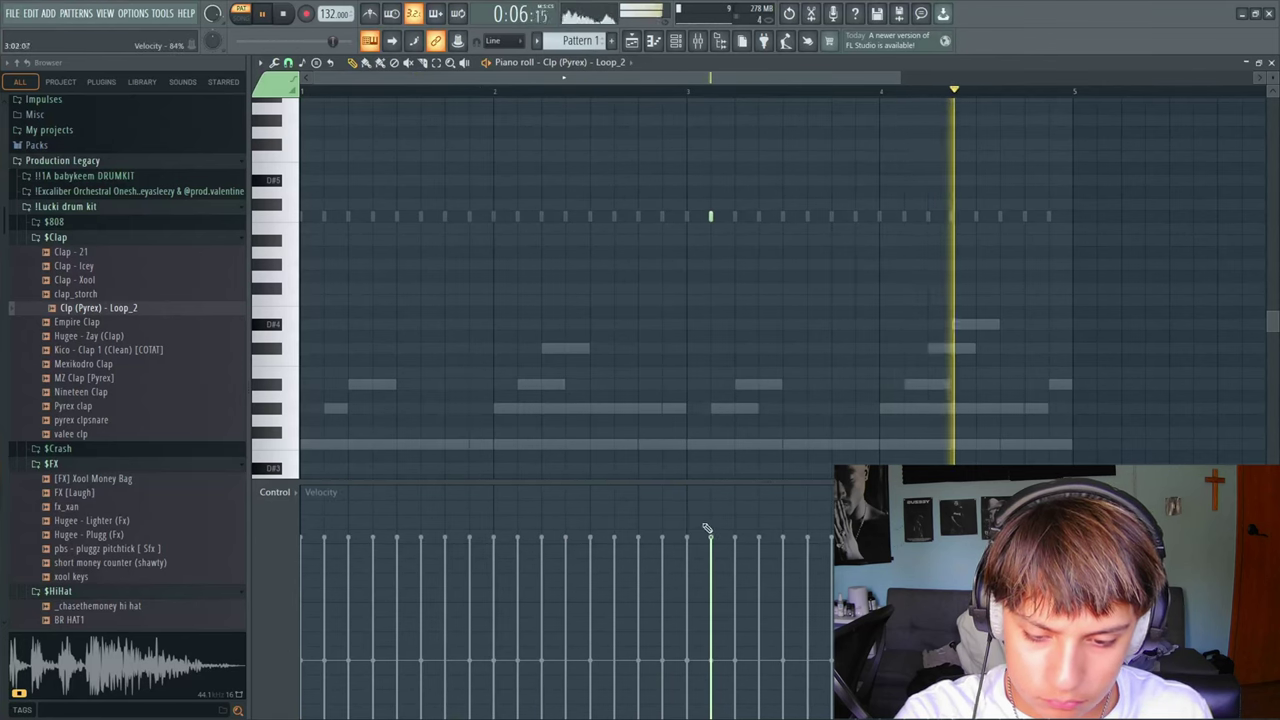
pyautogui.press('F5')
# - Audition samples in the $Snare folder and add the 02-Gucci_Mane-Trap_Money snare to the channel rack as a new channel
pyautogui.click(120, 440)
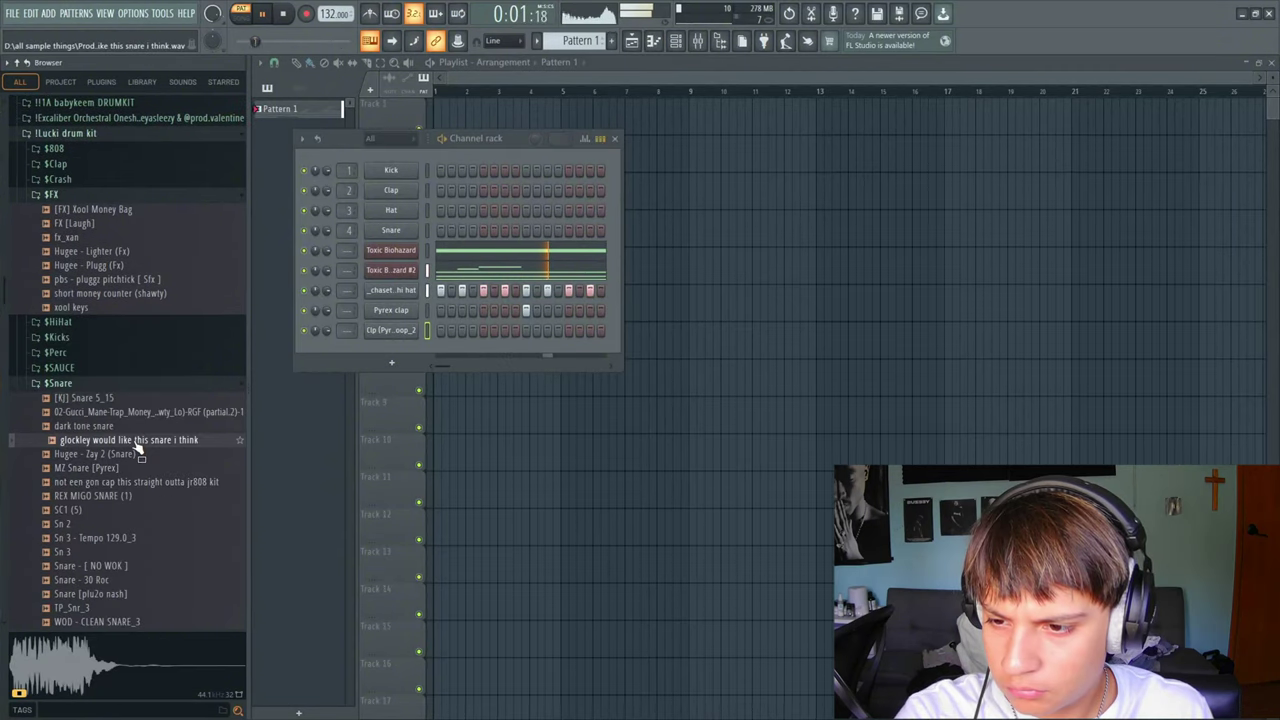
pyautogui.click(118, 412)
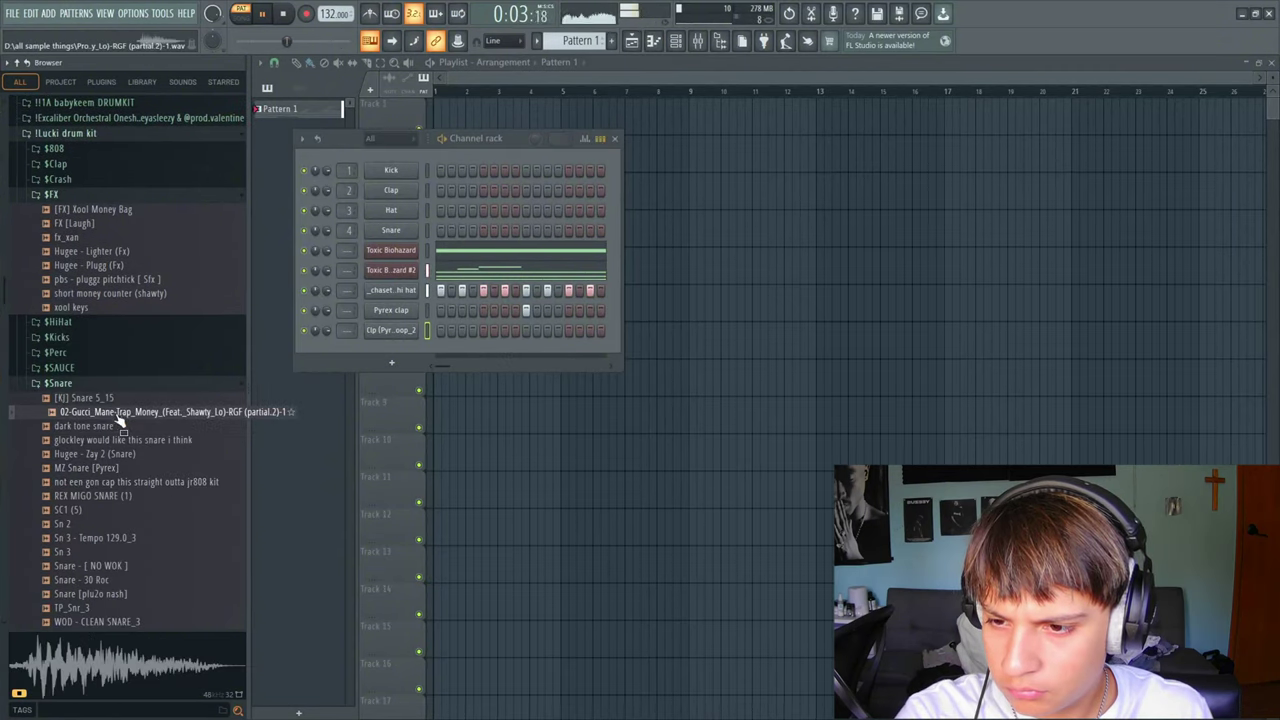
pyautogui.click(106, 400)
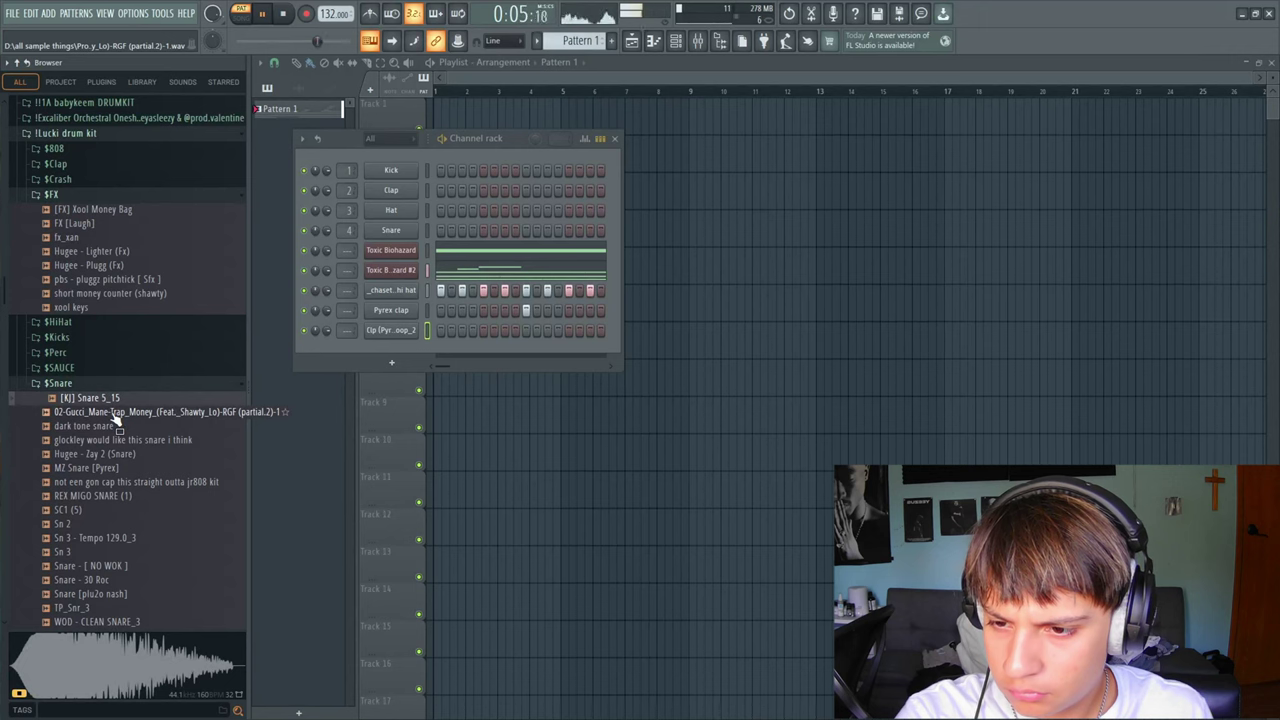
pyautogui.click(114, 413)
pyautogui.moveTo(323, 388); pyautogui.dragTo(375, 352)
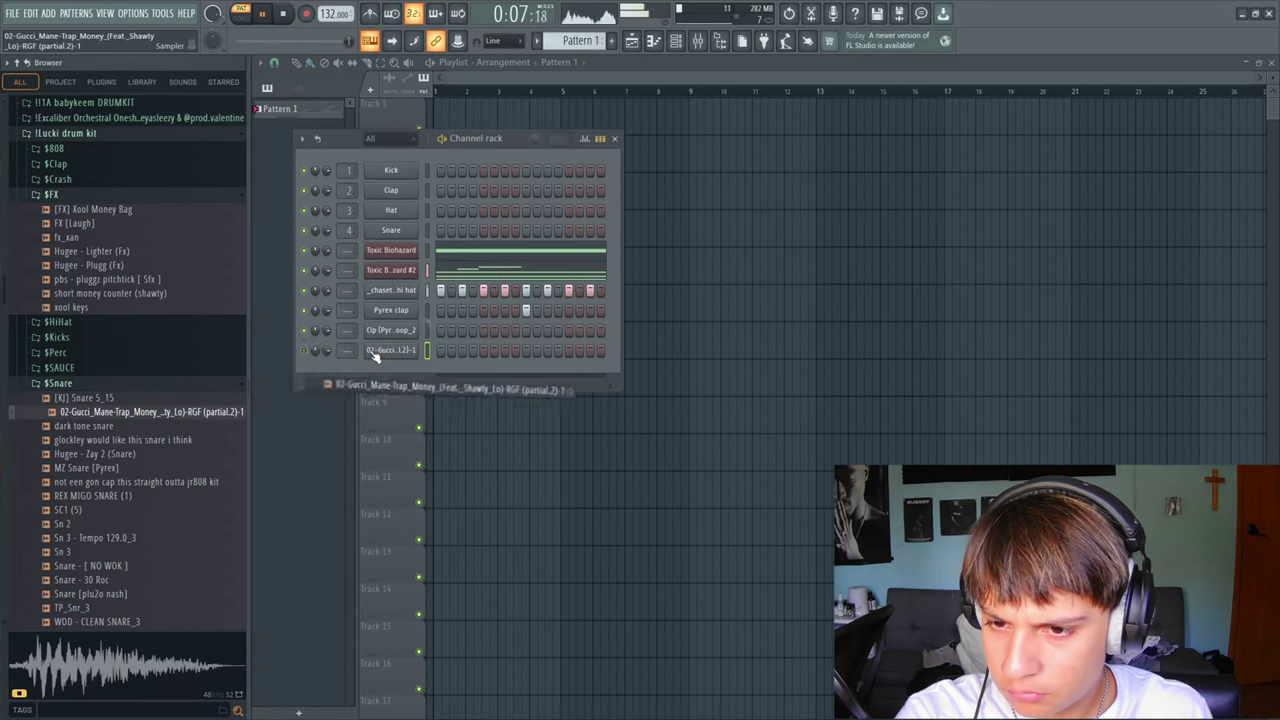
# - Place C5 snare notes on step 15 of bars 1 and 3 and on step 3 of bars 2 and 4
pyautogui.press('F7')
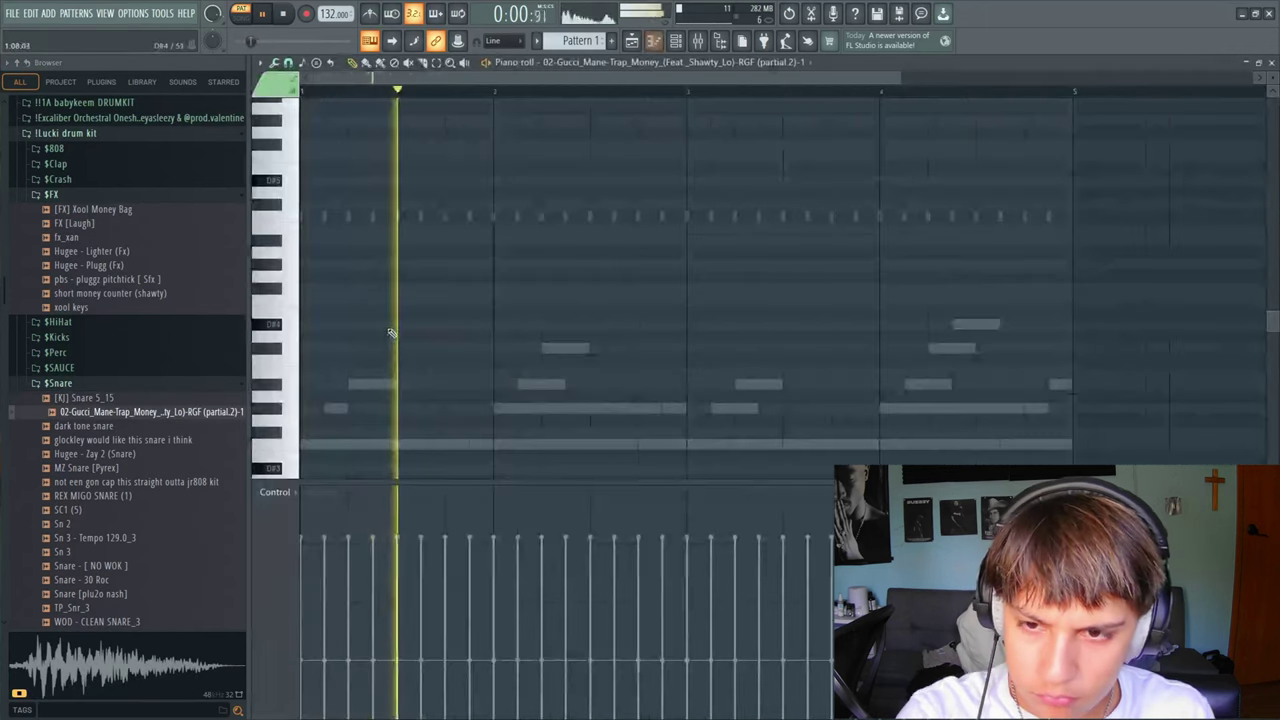
pyautogui.click(476, 265)
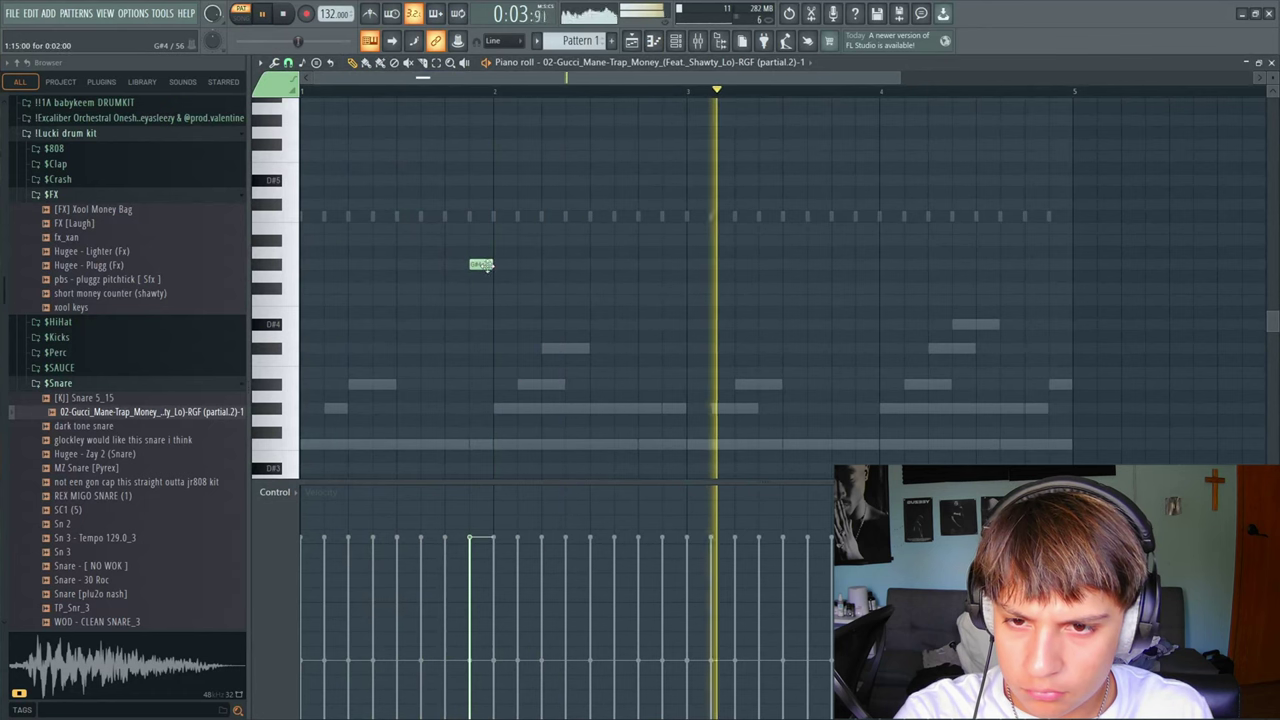
pyautogui.moveTo(478, 265); pyautogui.dragTo(493, 217)
pyautogui.click(522, 217)
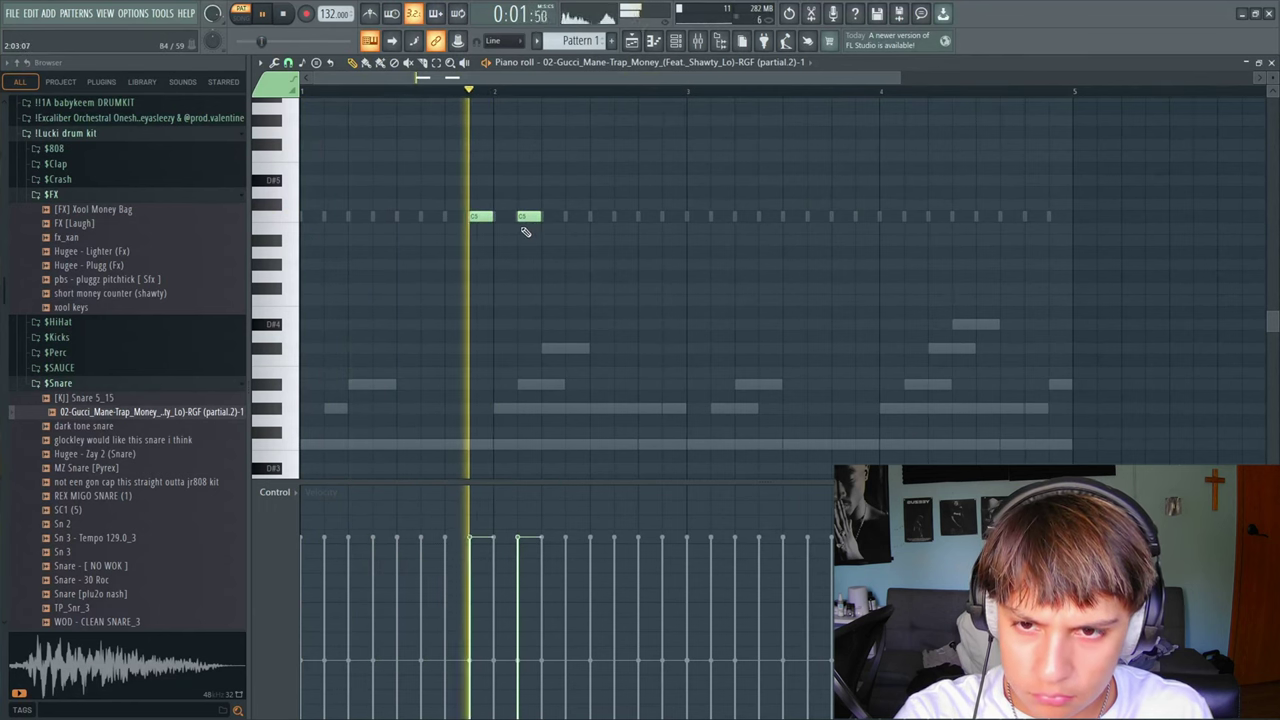
pyautogui.click(860, 217)
pyautogui.click(910, 217)
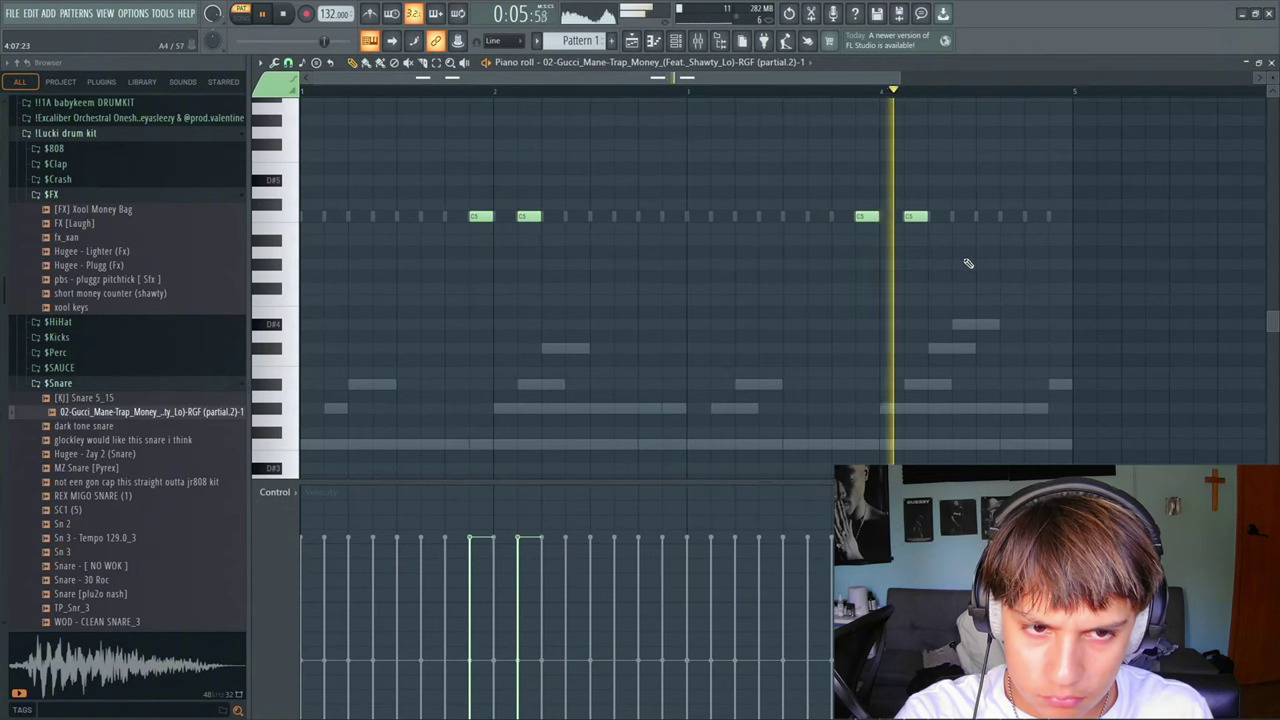
pyautogui.press('F7')
# - Add the 808 - BRRBRR_5 sample as a new channel and enable its volume envelope with release tension at -79%
pyautogui.click(141, 280)
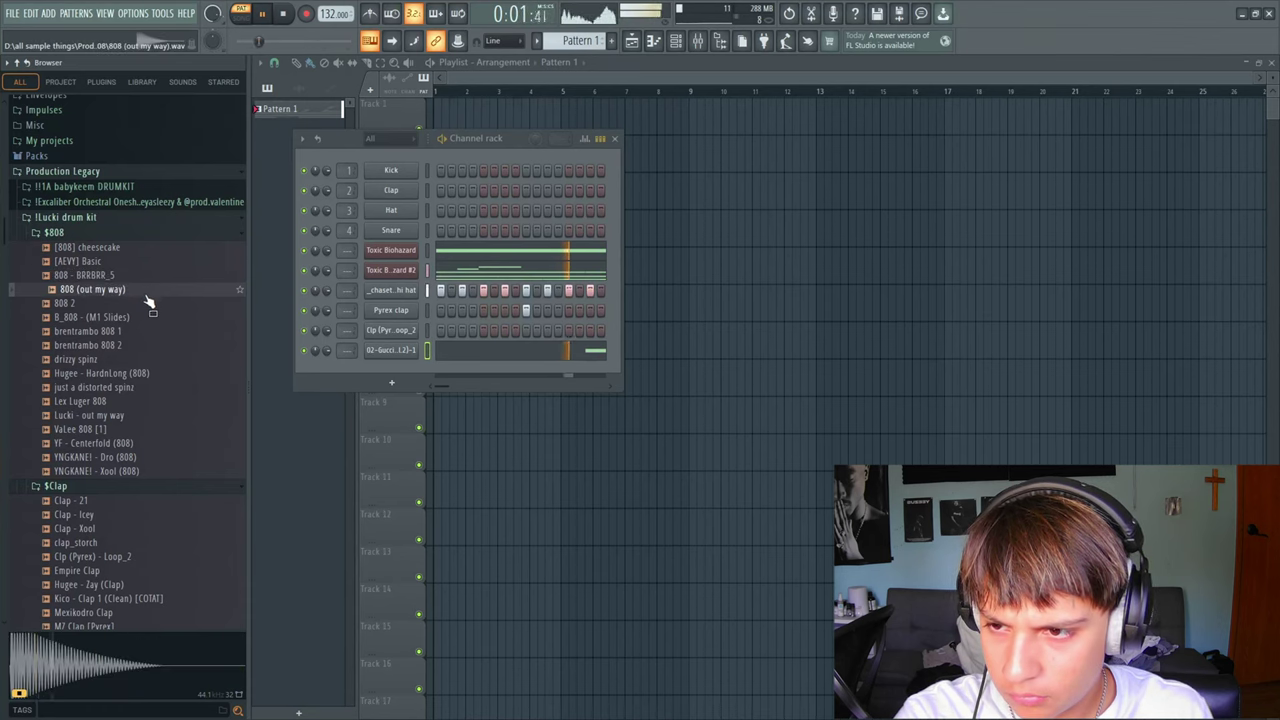
pyautogui.click(123, 279)
pyautogui.moveTo(373, 364); pyautogui.dragTo(380, 372)
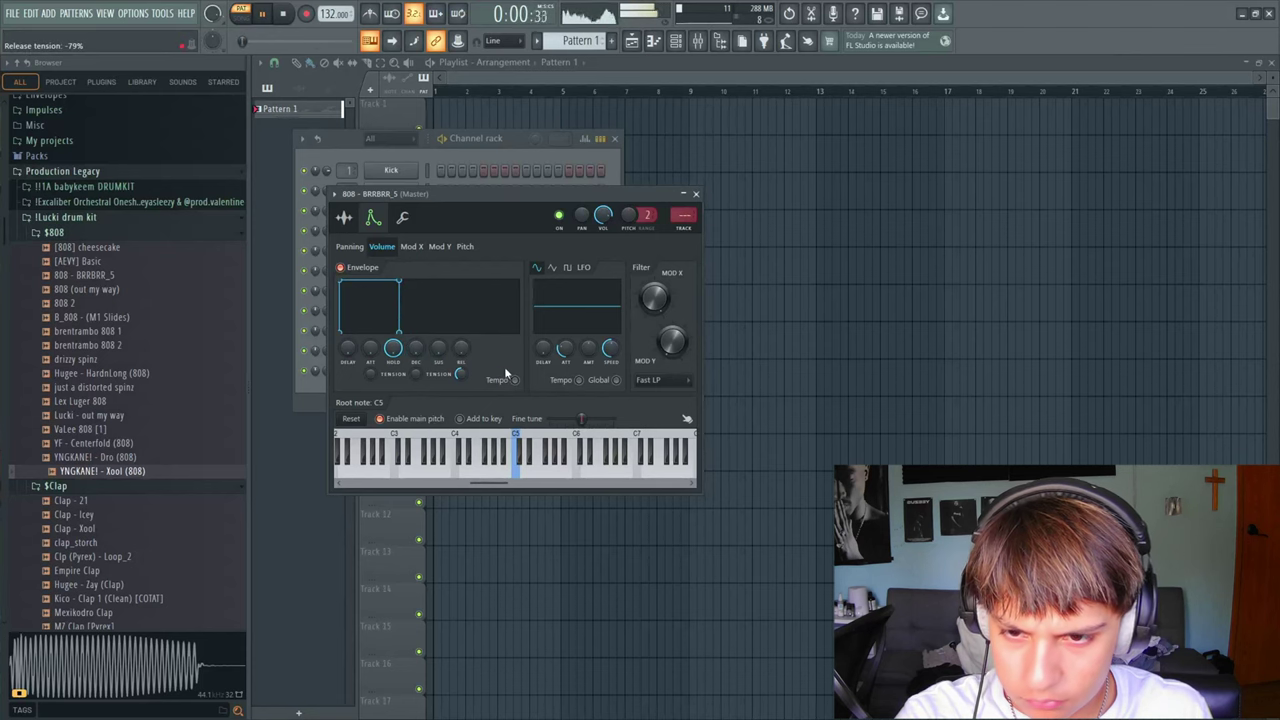
pyautogui.click(521, 472)
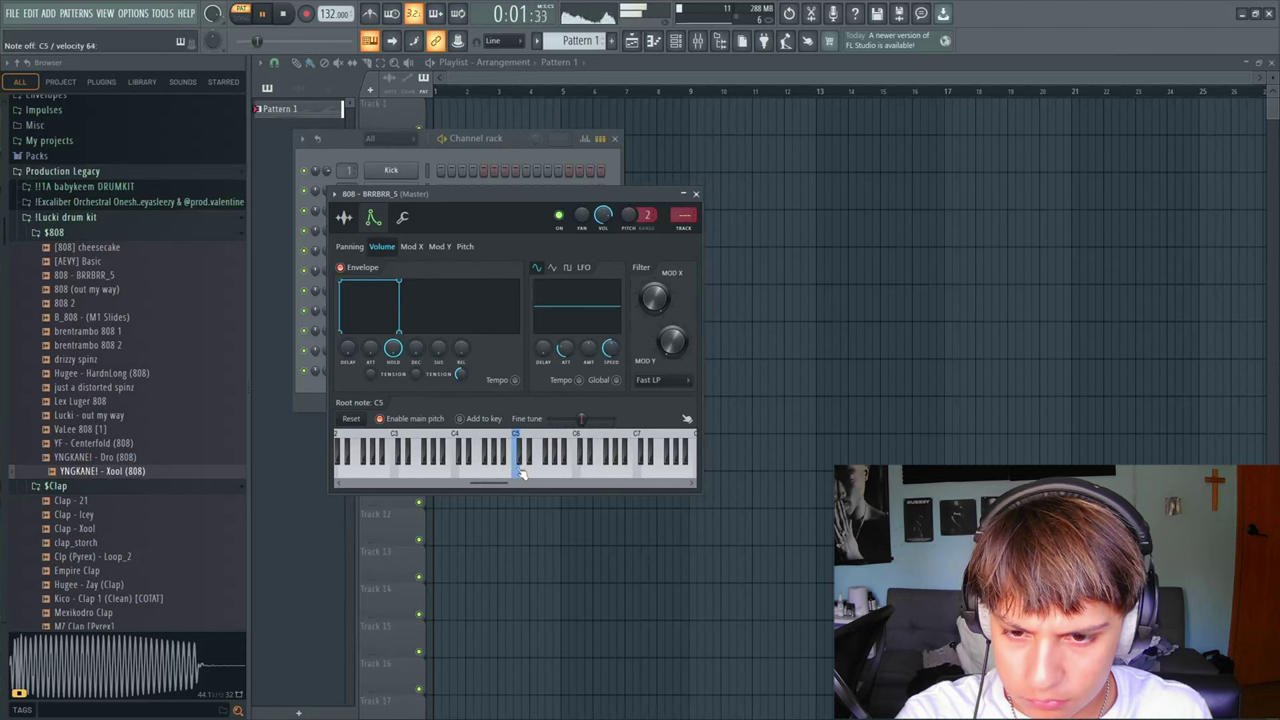
pyautogui.click(695, 195)
# - Draw one-bar 808 notes following the chord roots: A#2 in bars 1 and 3, C#3 in bars 2 and 4
pyautogui.press('F7')
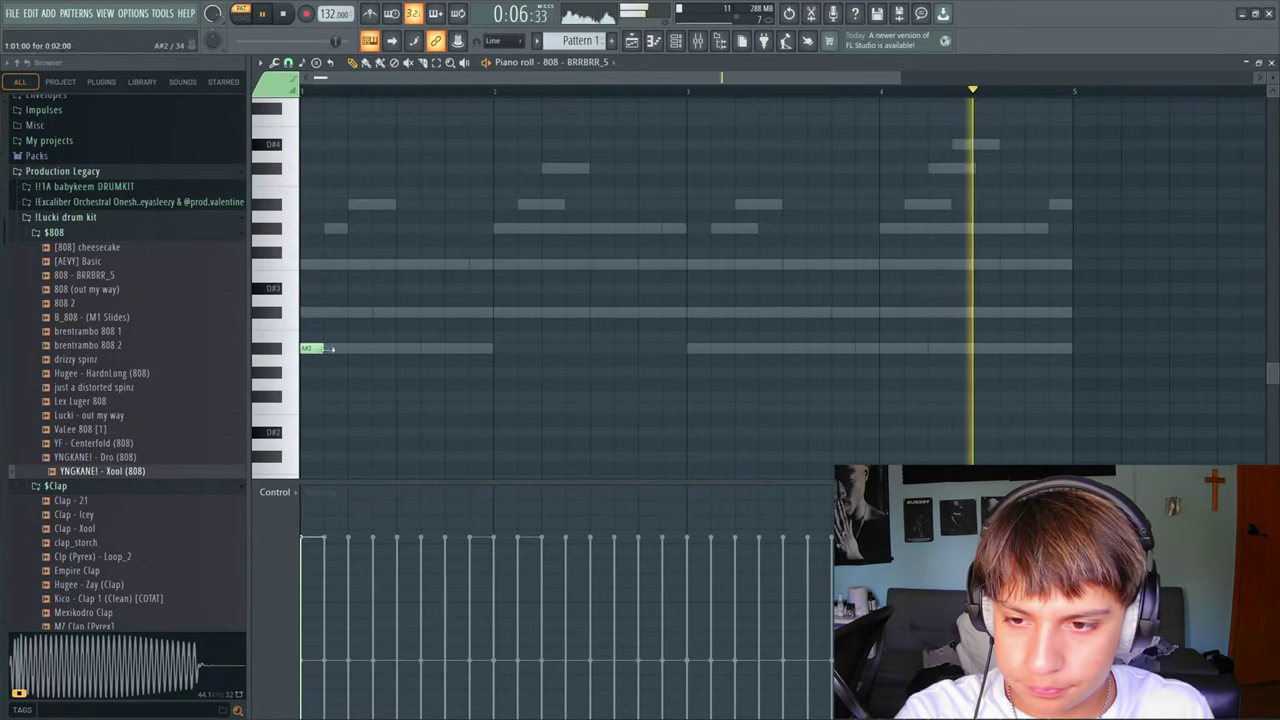
pyautogui.moveTo(519, 348); pyautogui.dragTo(494, 348)
pyautogui.click(500, 312)
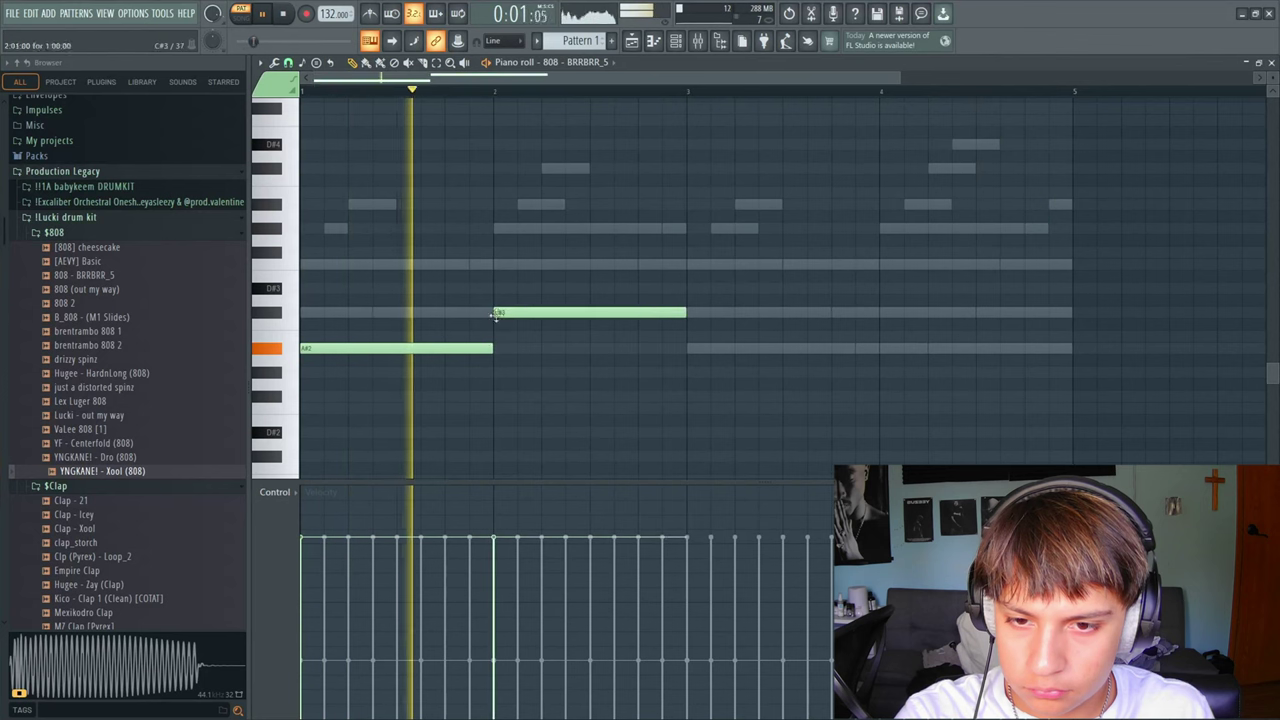
pyautogui.click(689, 348)
pyautogui.click(884, 312)
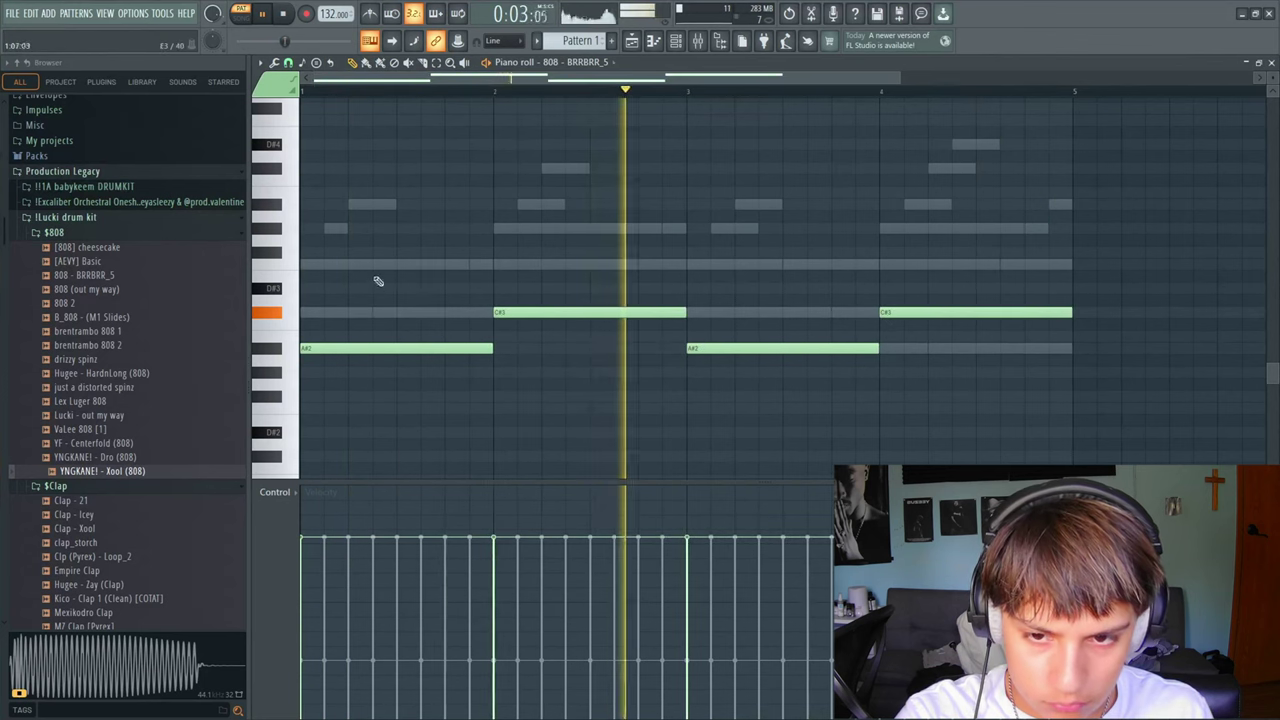
pyautogui.click(377, 276)
pyautogui.moveTo(393, 276); pyautogui.dragTo(877, 276)
pyautogui.rightClick(660, 276)
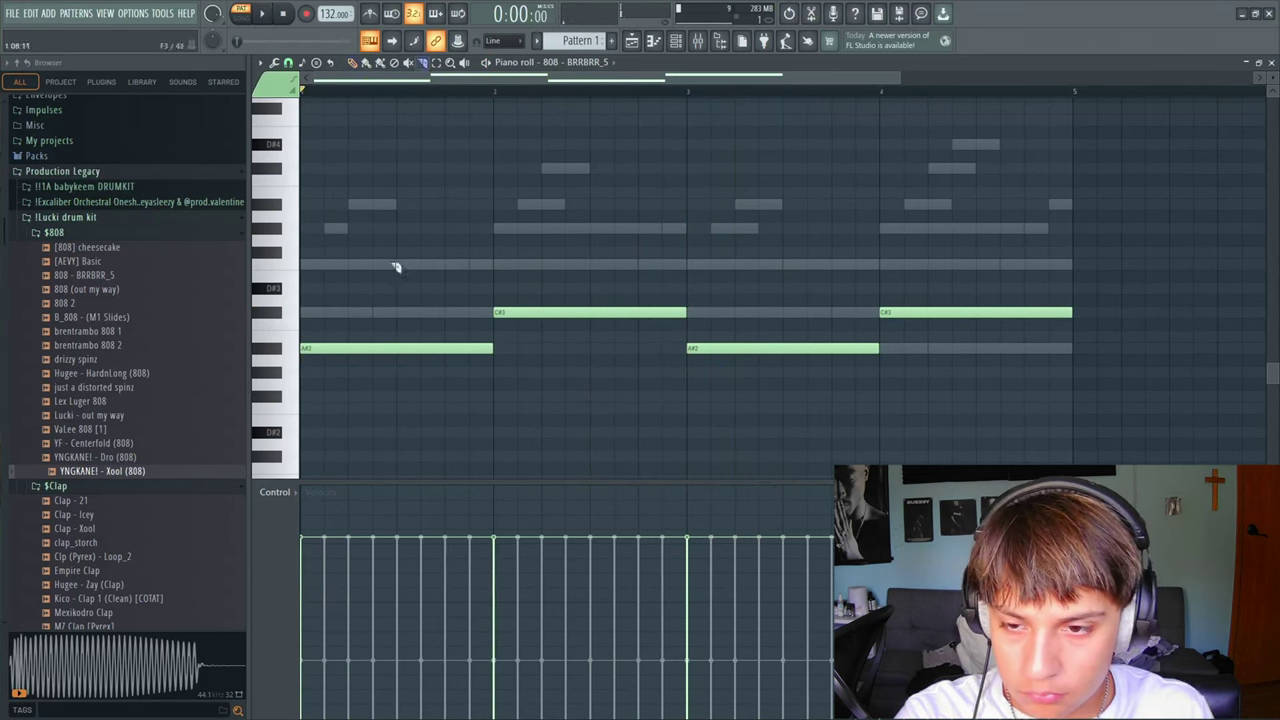
# - Slice the A#2 808 notes at steps 7 and 13 of bars 1 and 3, and the C#3 notes at step 5 of bars 2 and 4
pyautogui.click(450, 347)
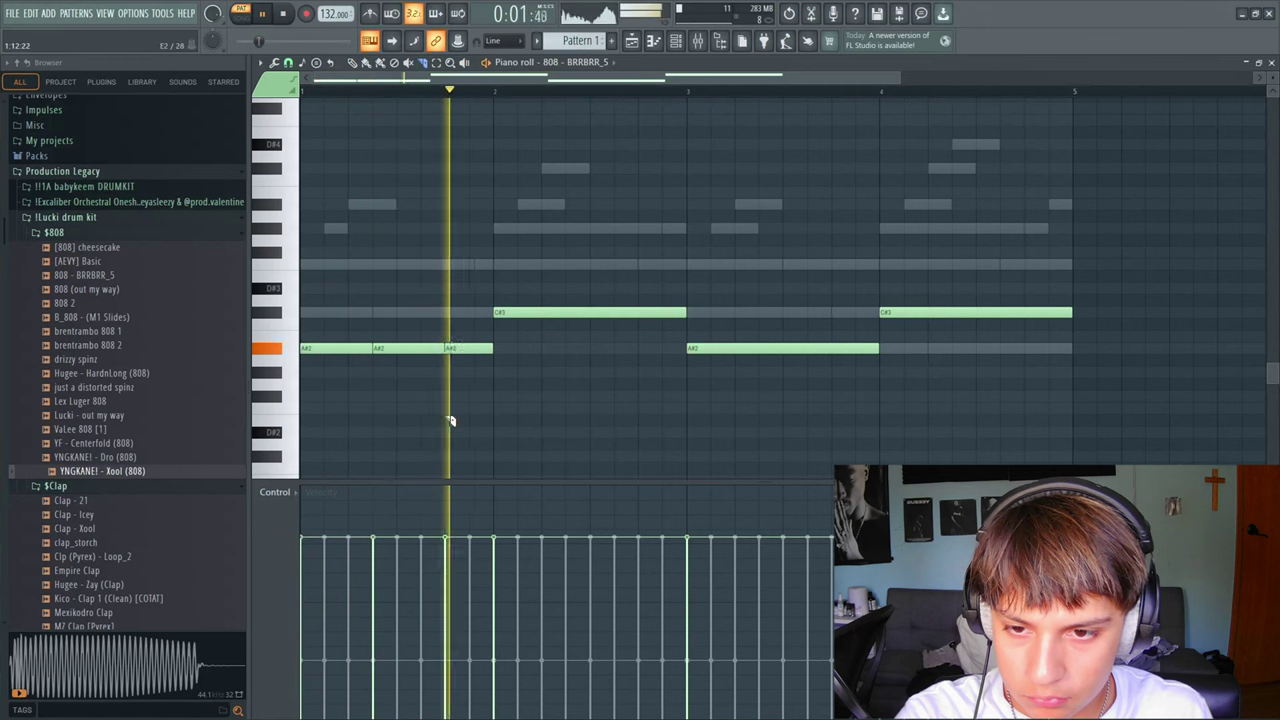
pyautogui.press('space')
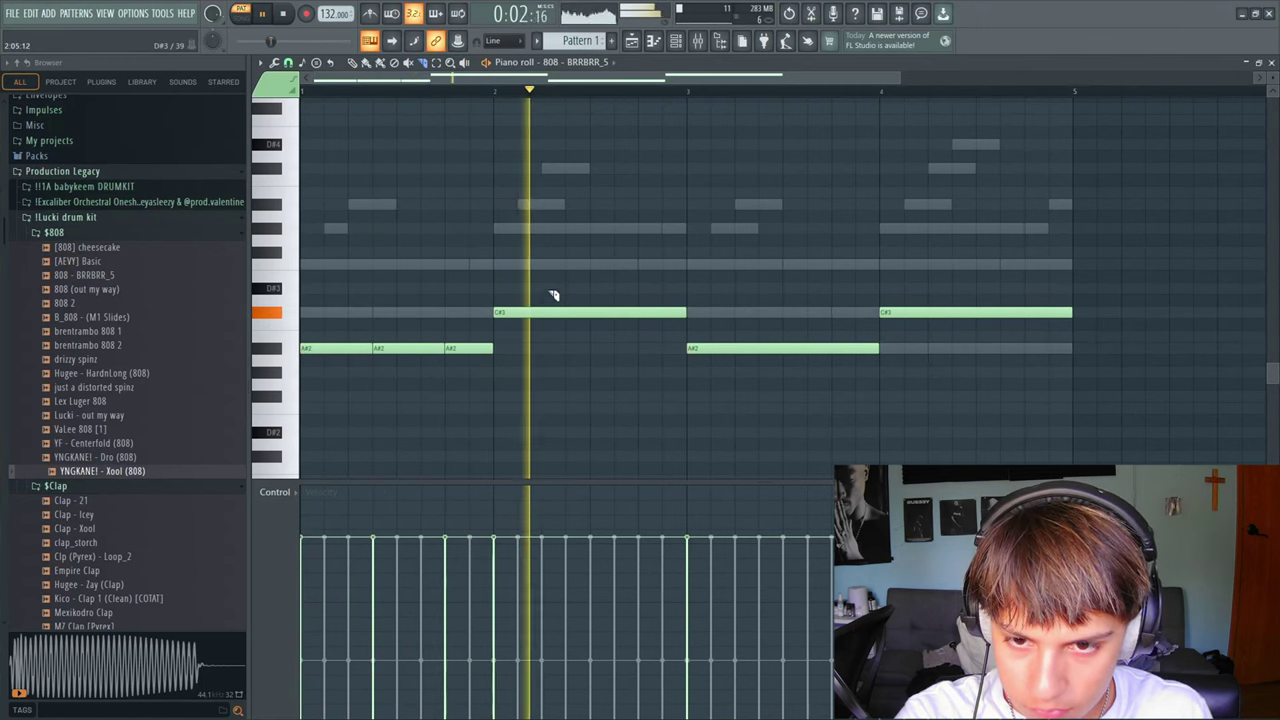
pyautogui.moveTo(553, 295); pyautogui.dragTo(543, 374)
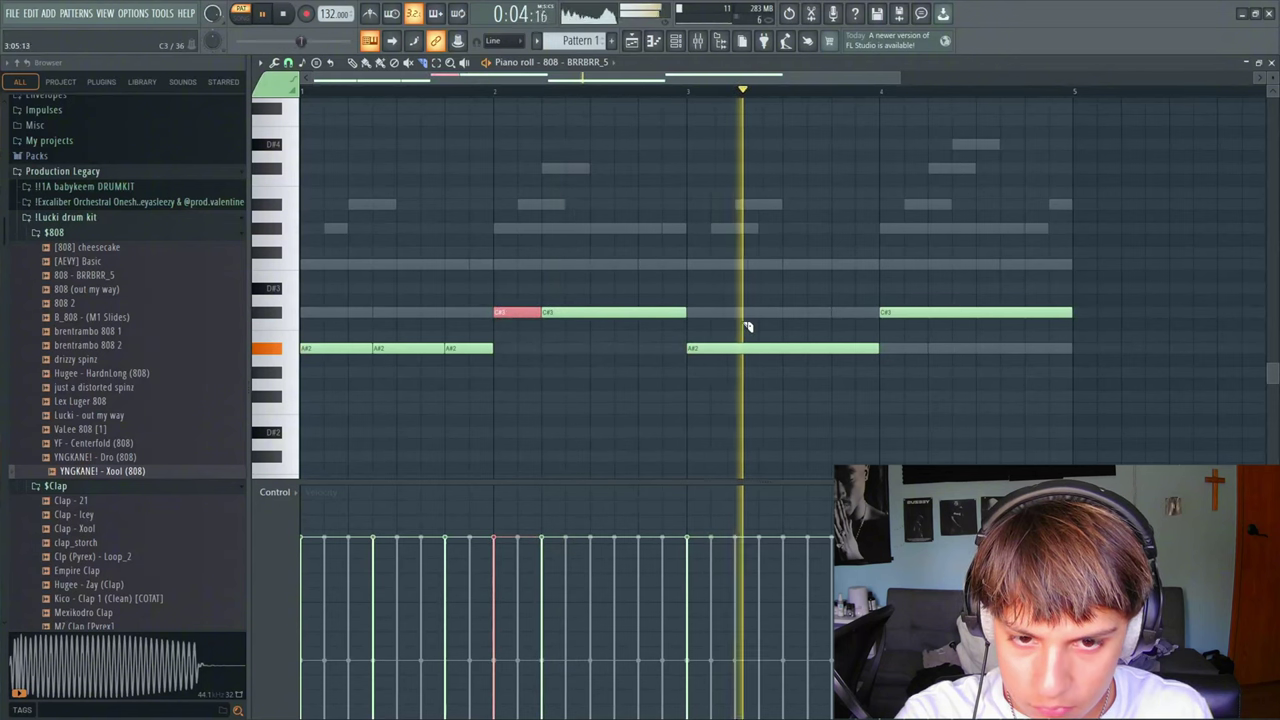
pyautogui.moveTo(748, 327); pyautogui.dragTo(766, 394)
pyautogui.moveTo(828, 335); pyautogui.dragTo(838, 413)
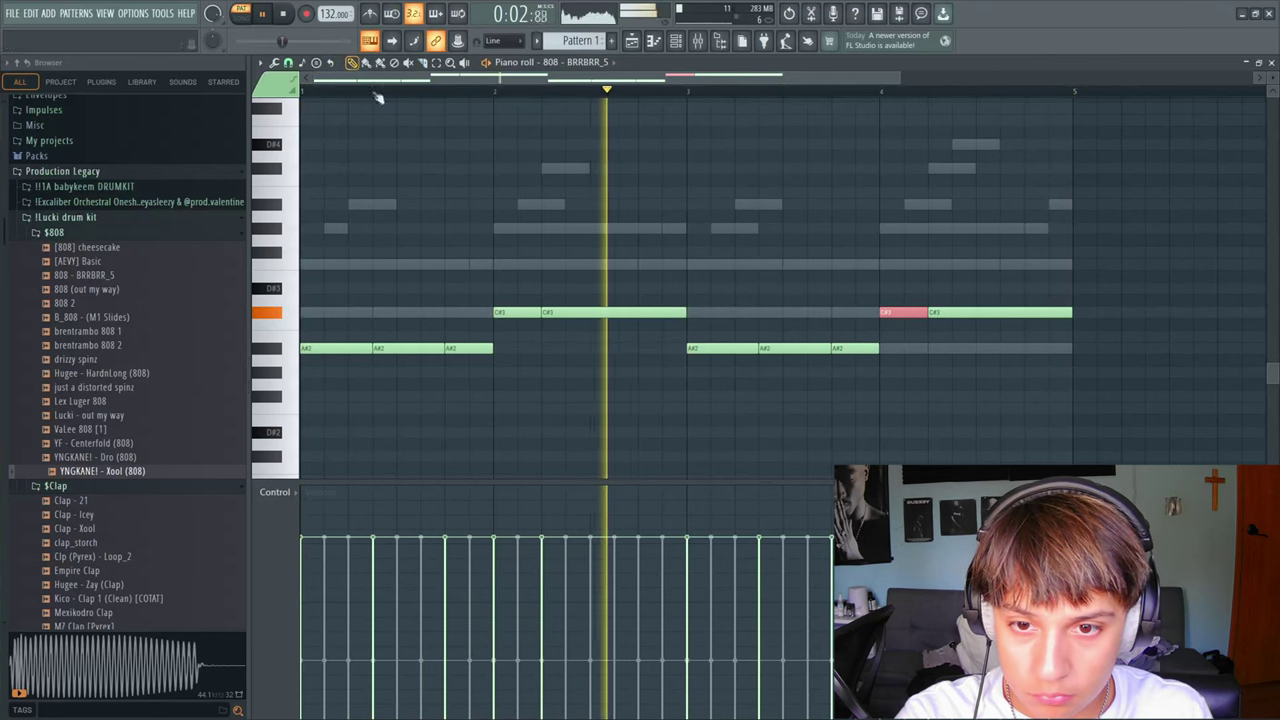
# - Delete the C#3 pieces that open bars 2 and 4, and replace the tail of bar 4 from step 13 with an F3 note
pyautogui.rightClick(520, 313)
pyautogui.rightClick(898, 316)
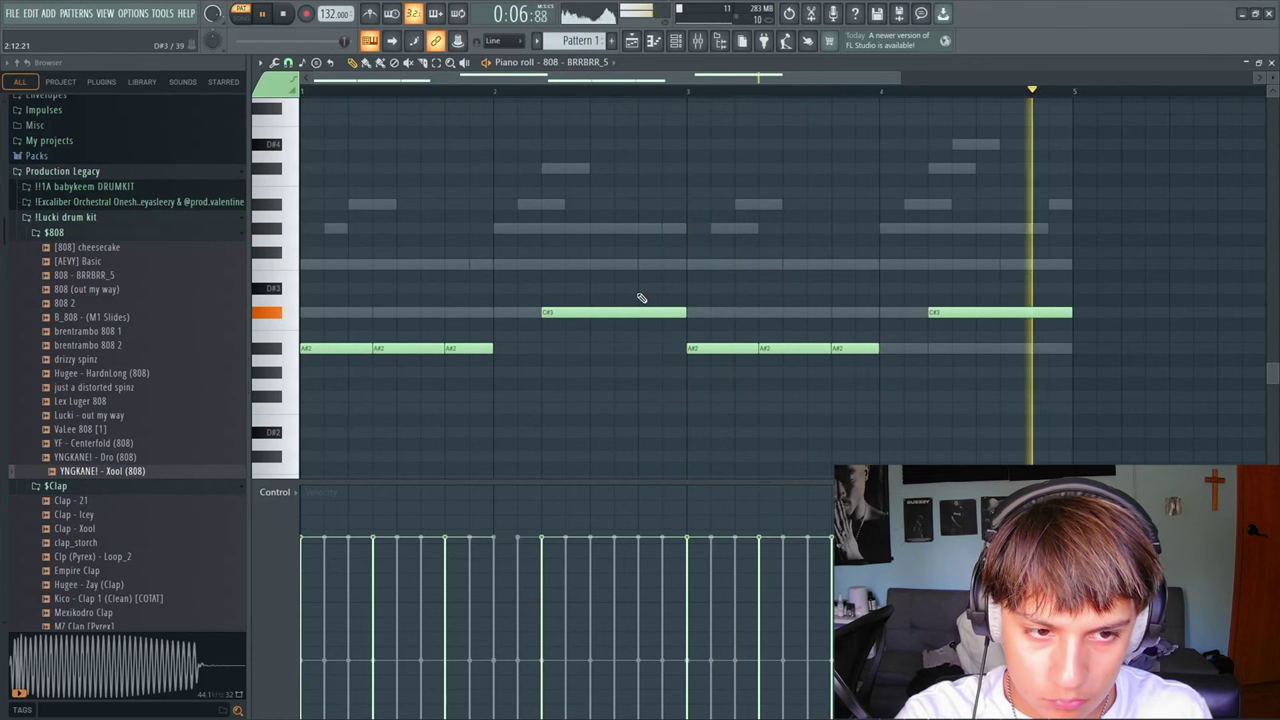
pyautogui.moveTo(1071, 312); pyautogui.dragTo(1024, 312)
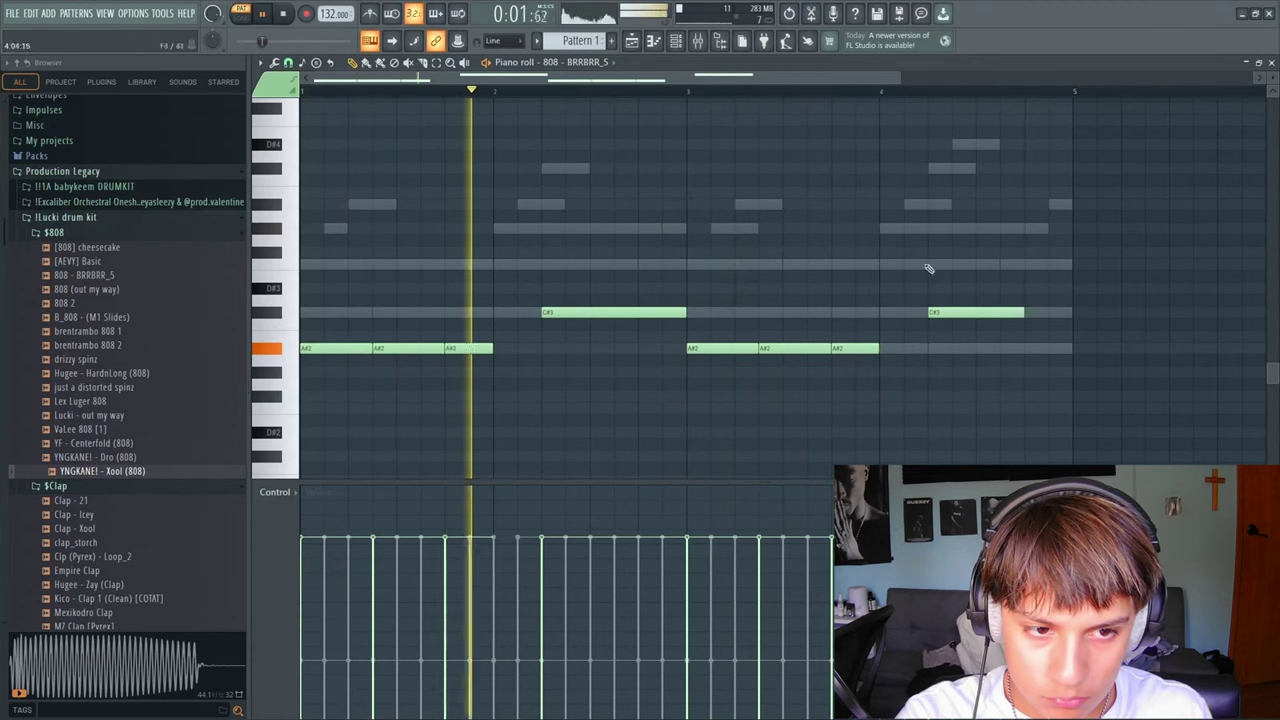
pyautogui.click(1046, 264)
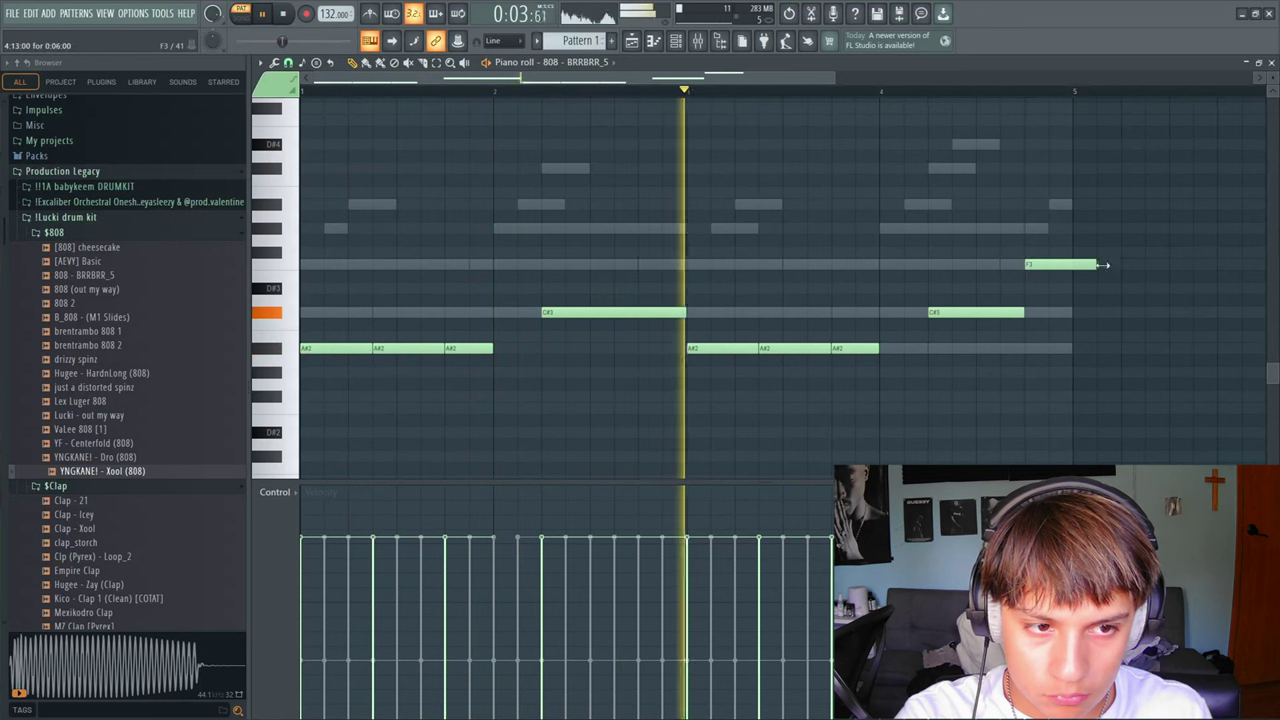
# - Transpose all the 808 notes up two octaves, to A#4, C#5 and F5
pyautogui.hotkey('ctrl', 'a')
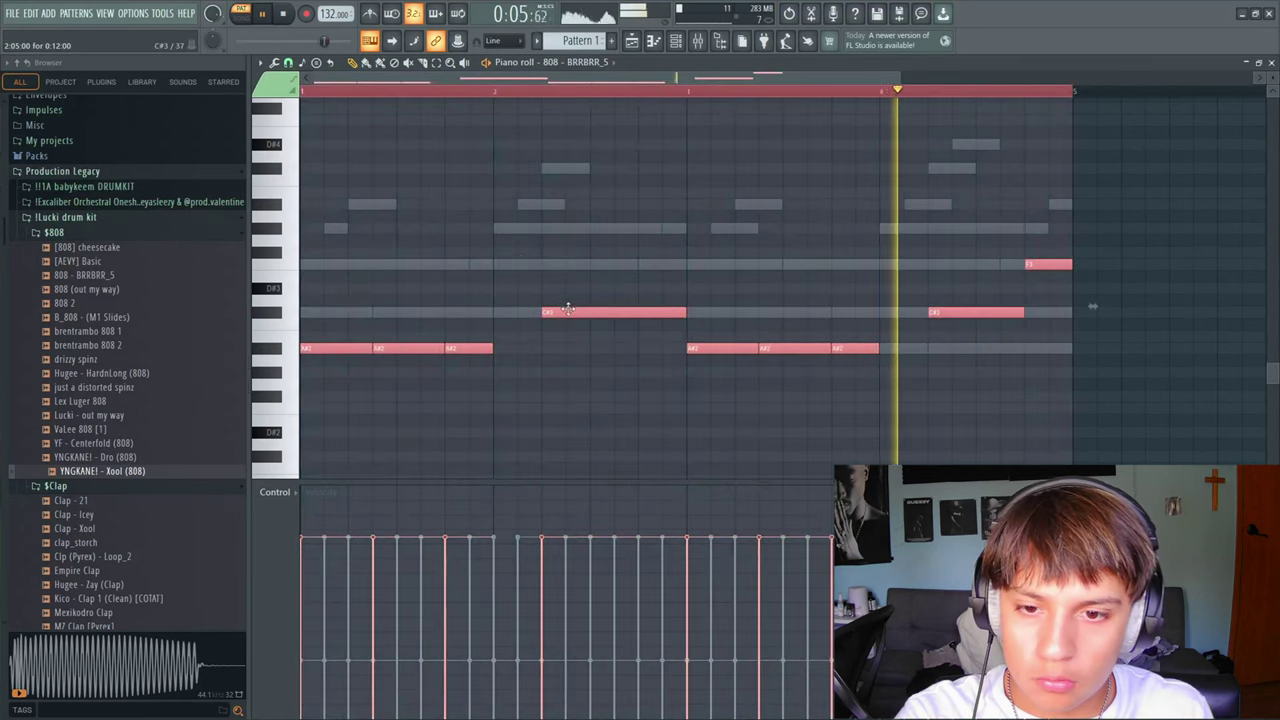
pyautogui.moveTo(567, 310); pyautogui.dragTo(579, 260)
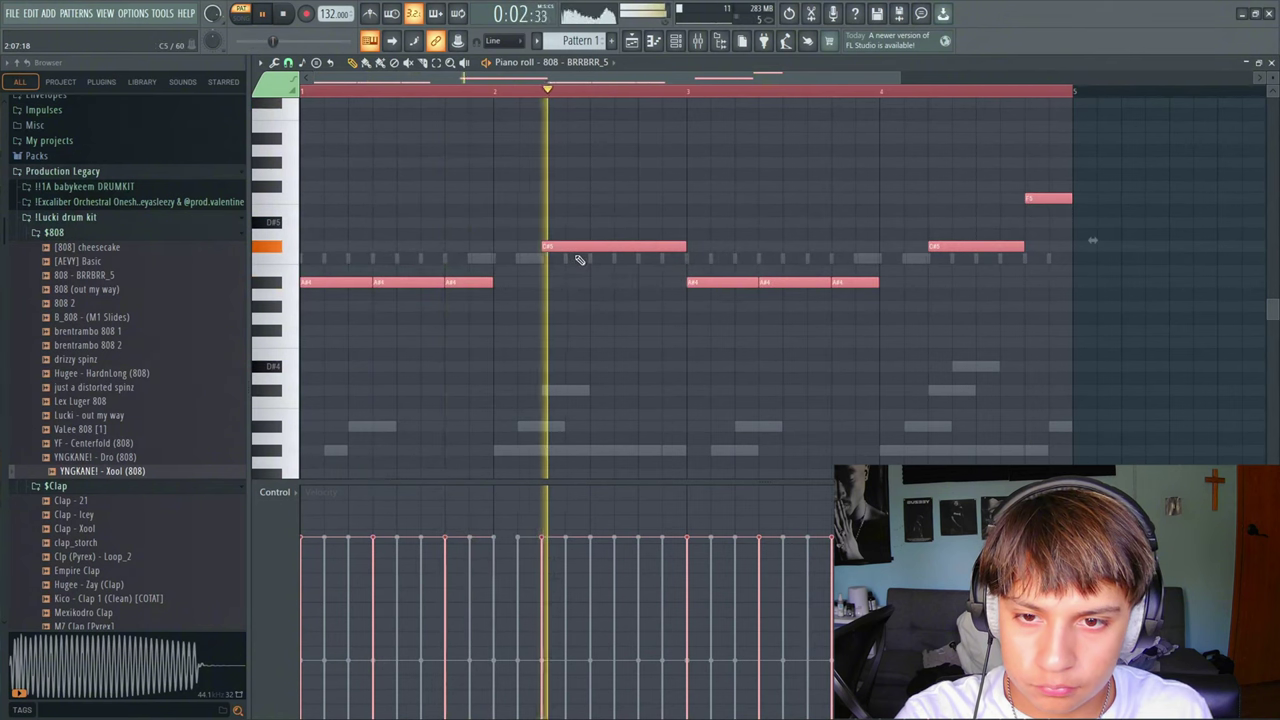
pyautogui.click(531, 210)
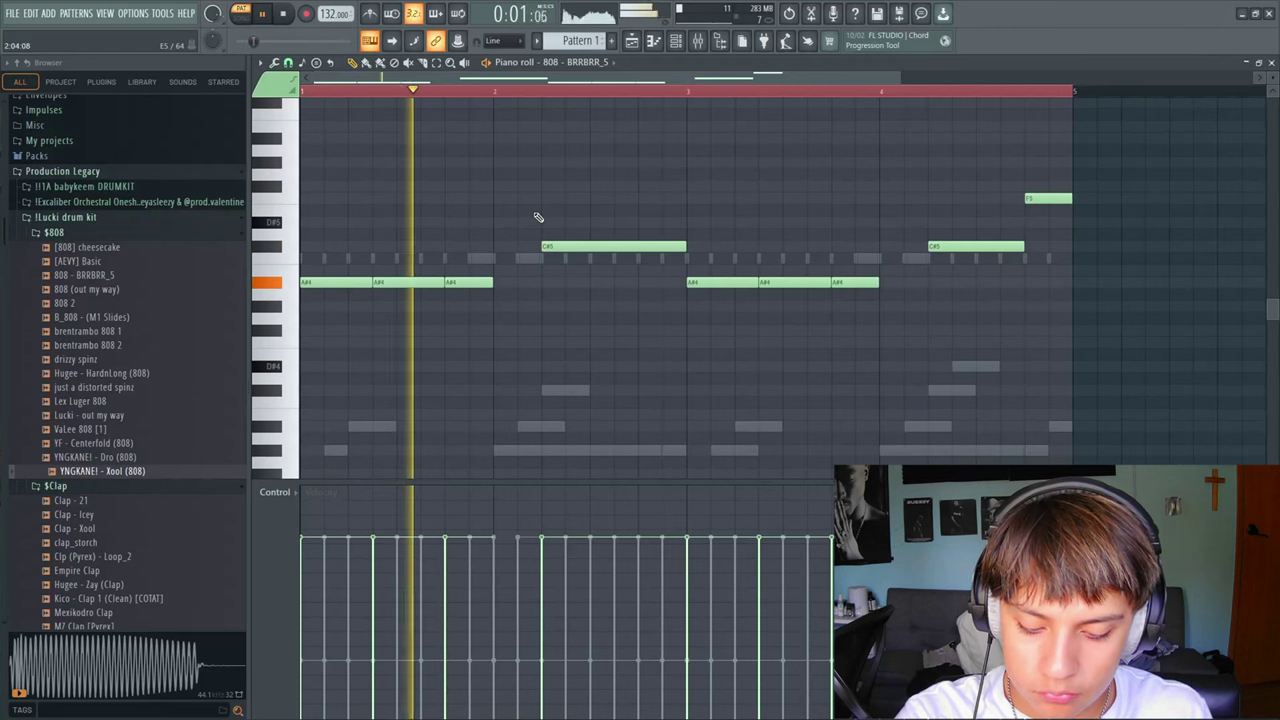
pyautogui.hotkey('ctrl', 'a')
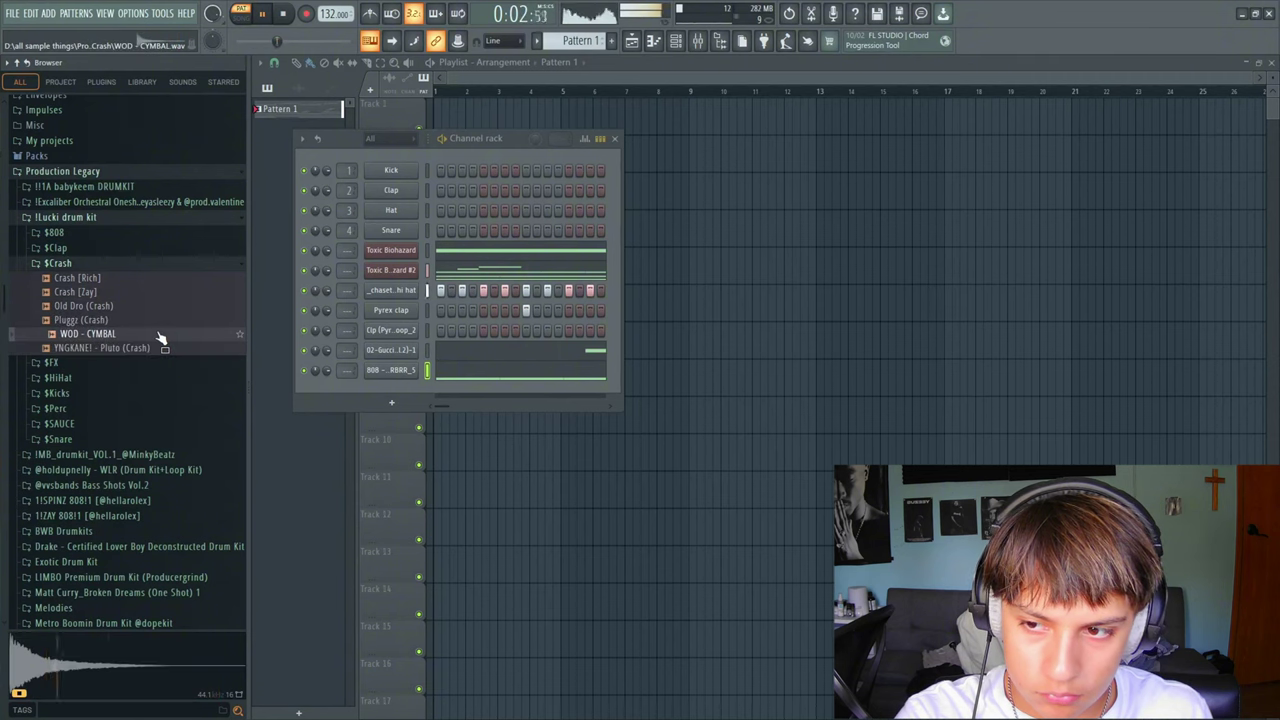
# - Load the WOD - CYMBAL crash as a new channel and place a single C5 note at the start of bar 1
pyautogui.moveTo(309, 372); pyautogui.dragTo(337, 391)
pyautogui.press('F7')
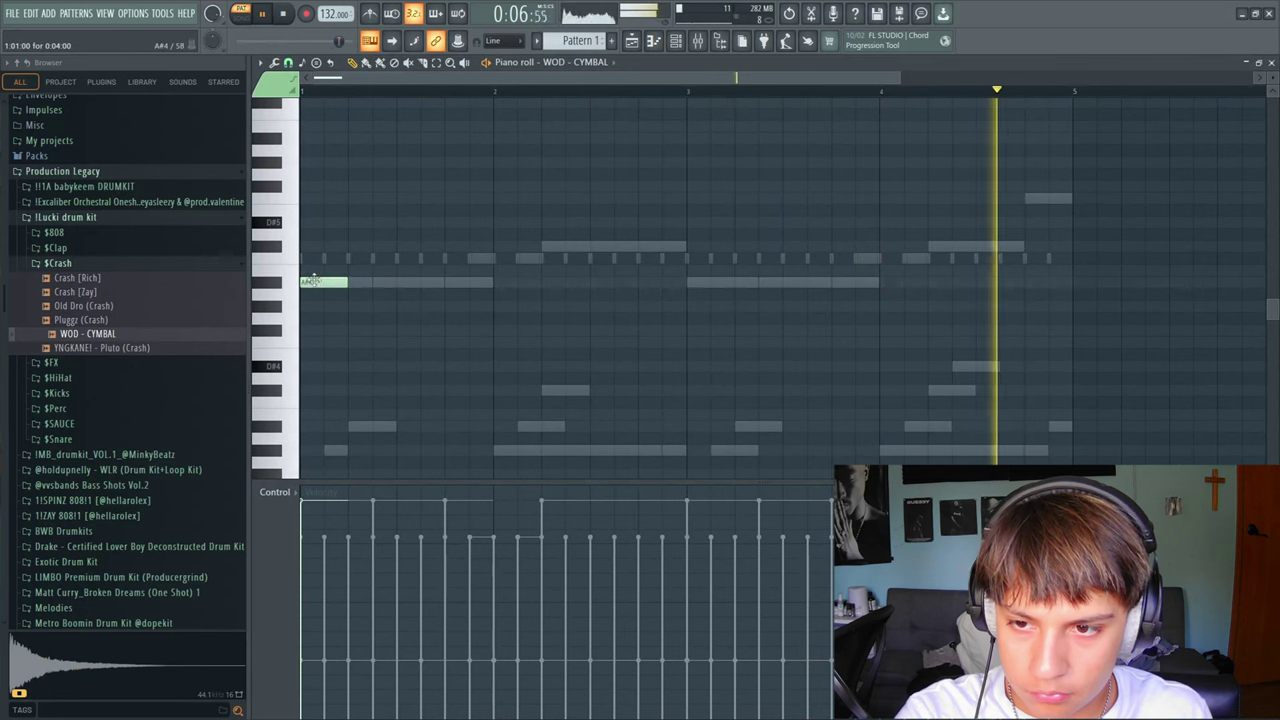
pyautogui.moveTo(320, 275)
pyautogui.mouseDown()
pyautogui.moveTo(308, 300)
pyautogui.moveTo(308, 240)
pyautogui.moveTo(312, 262)
pyautogui.mouseUp()
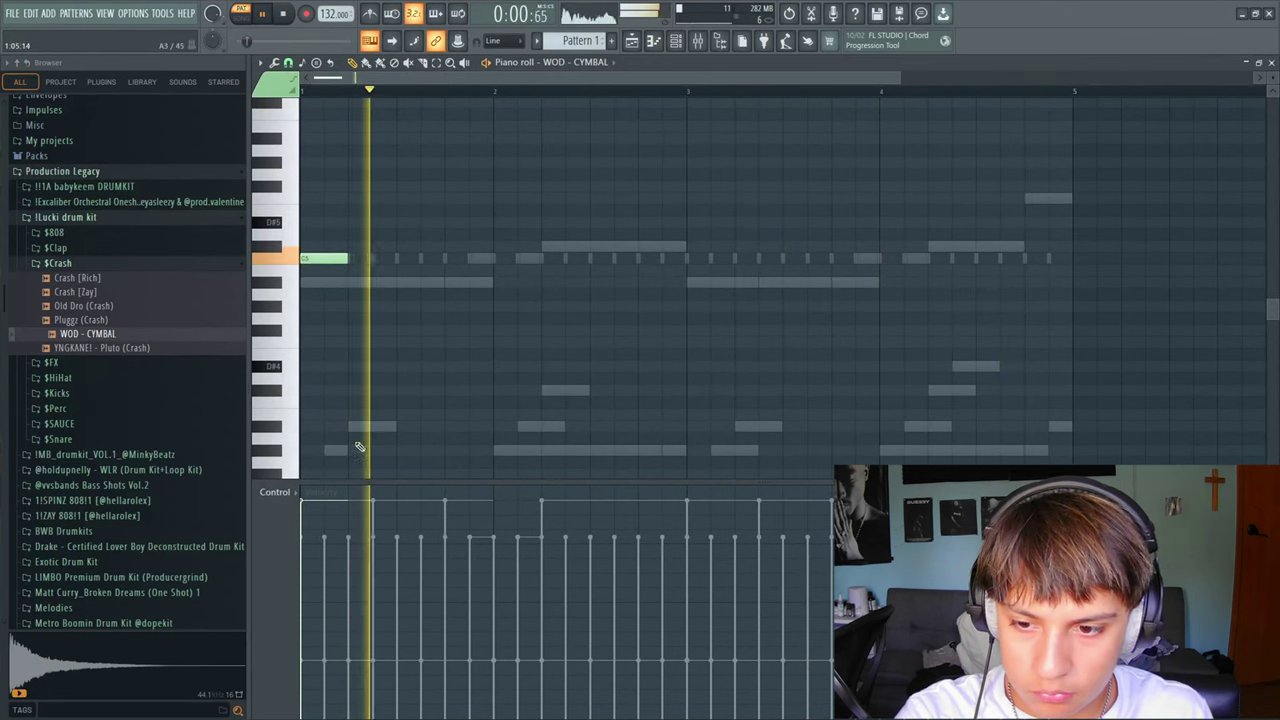
pyautogui.press('space')
pyautogui.hotkey('ctrl', 'a')
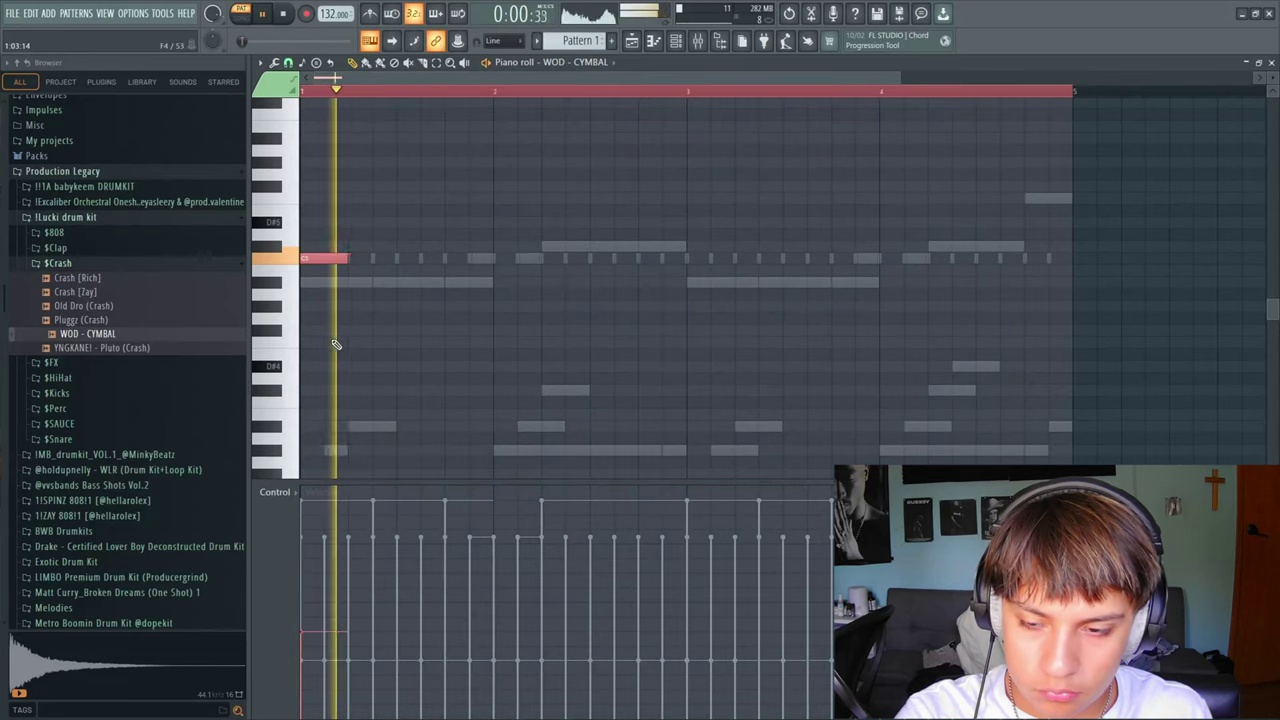
pyautogui.click(338, 333)
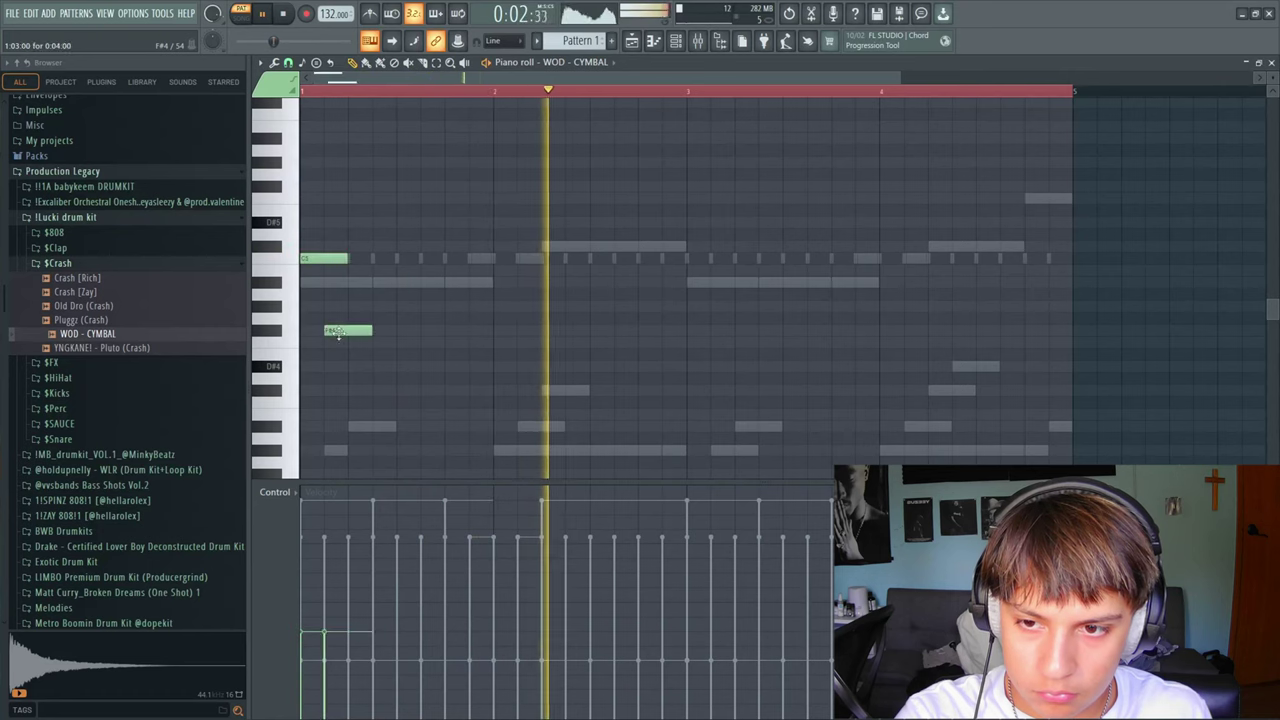
pyautogui.rightClick(338, 333)
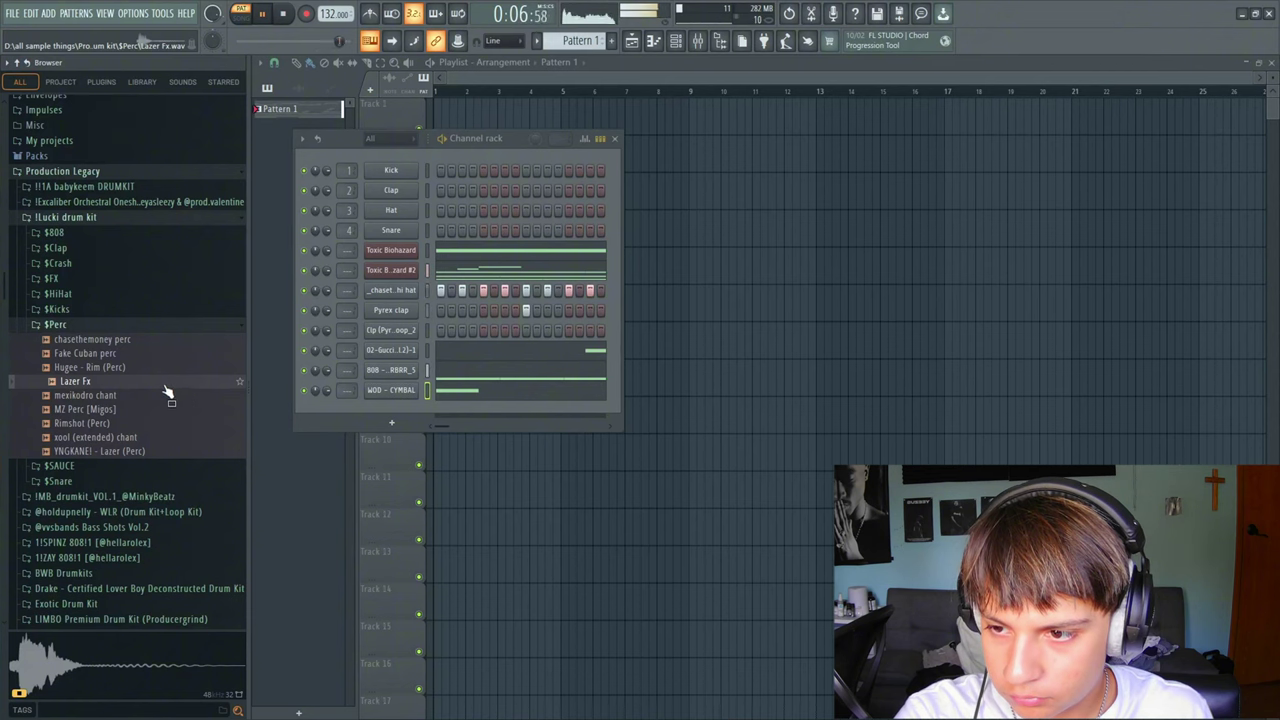
# - Load the Lazer Fx percussion sample as a new channel and place two adjacent two-step G#4 notes from step 5 of bar 2
pyautogui.moveTo(168, 392); pyautogui.dragTo(349, 412)
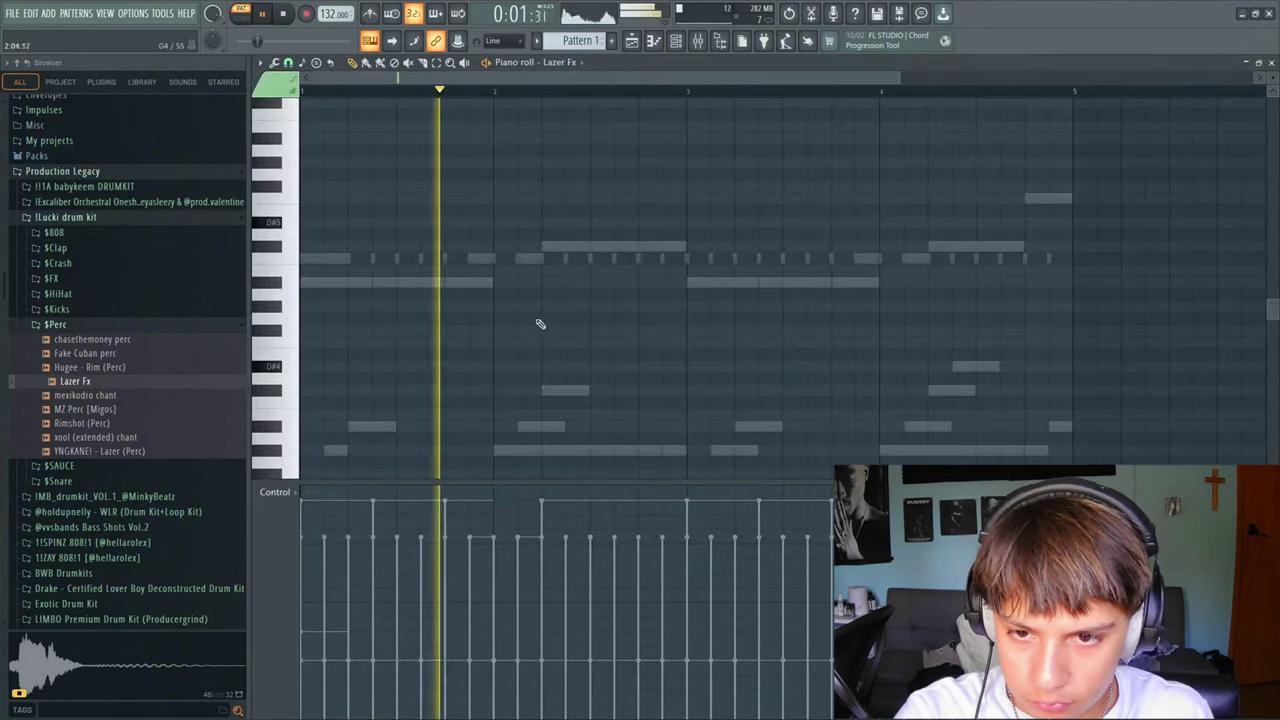
pyautogui.moveTo(545, 317); pyautogui.dragTo(568, 262)
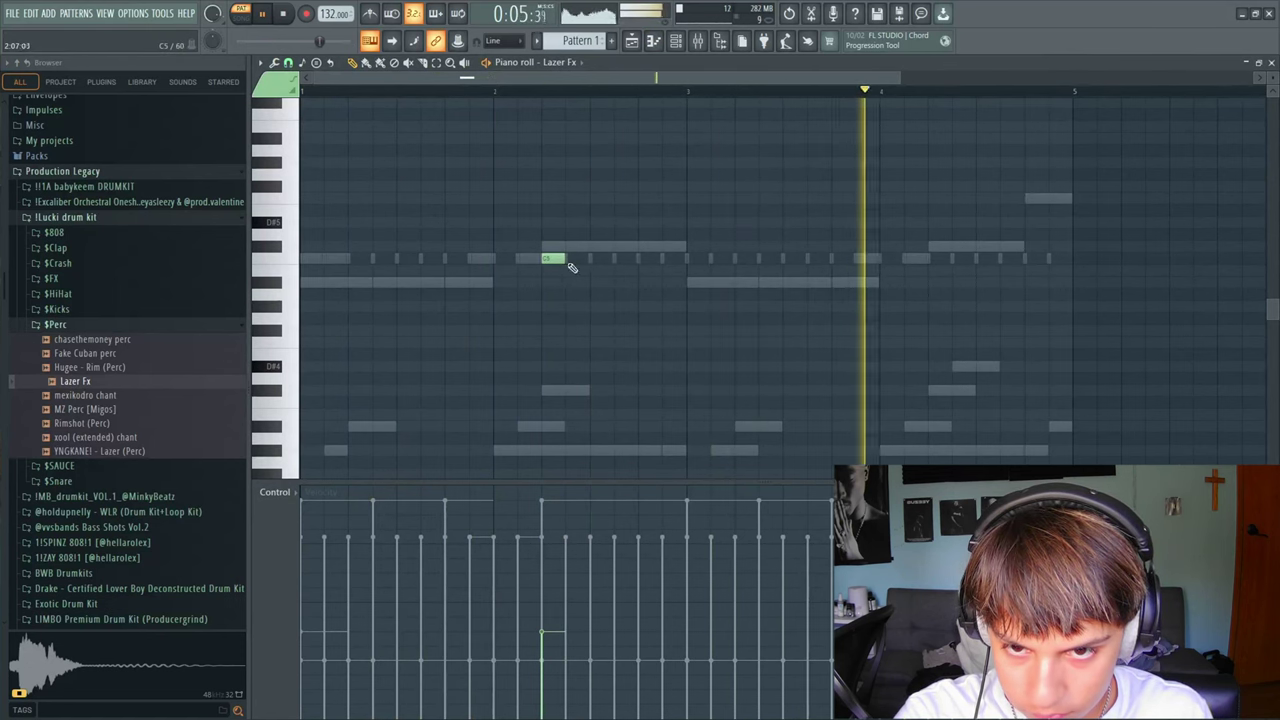
pyautogui.press('space')
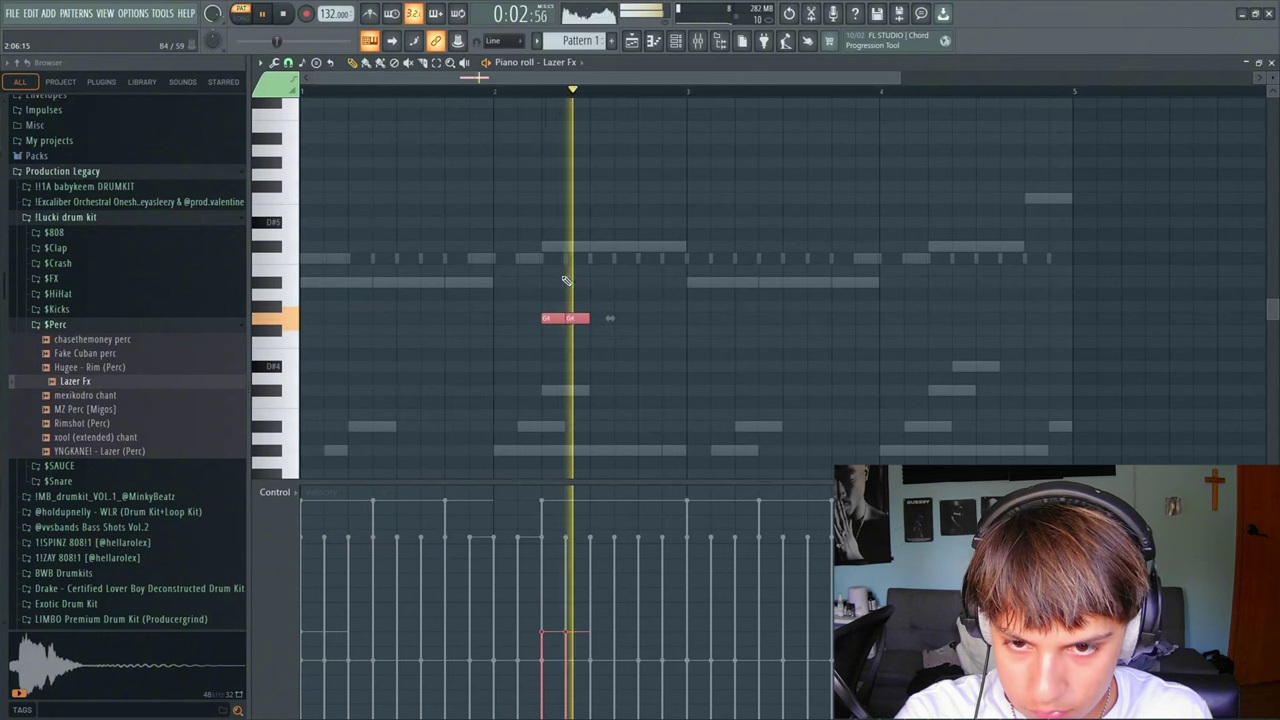
pyautogui.press('Down')
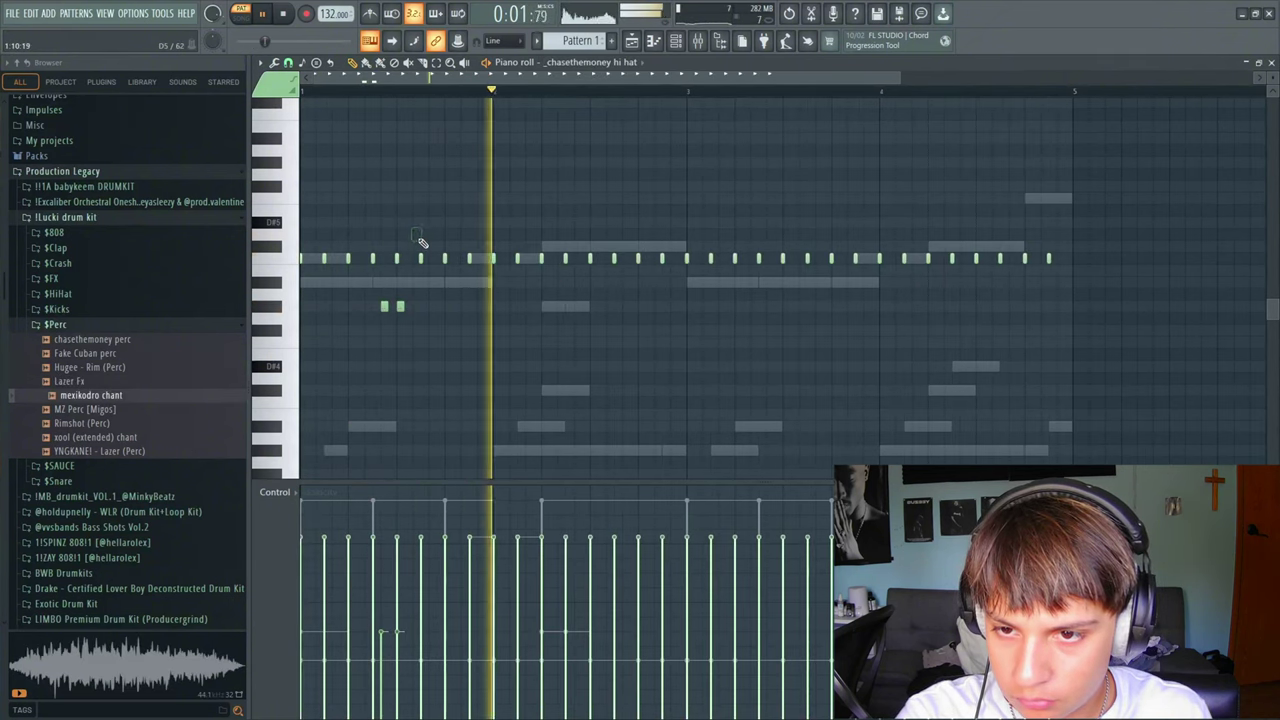
# - Try extra D5 hi-hat hits in the second half of bar 1, and remove them along with the second G#4 hit
pyautogui.click(436, 237)
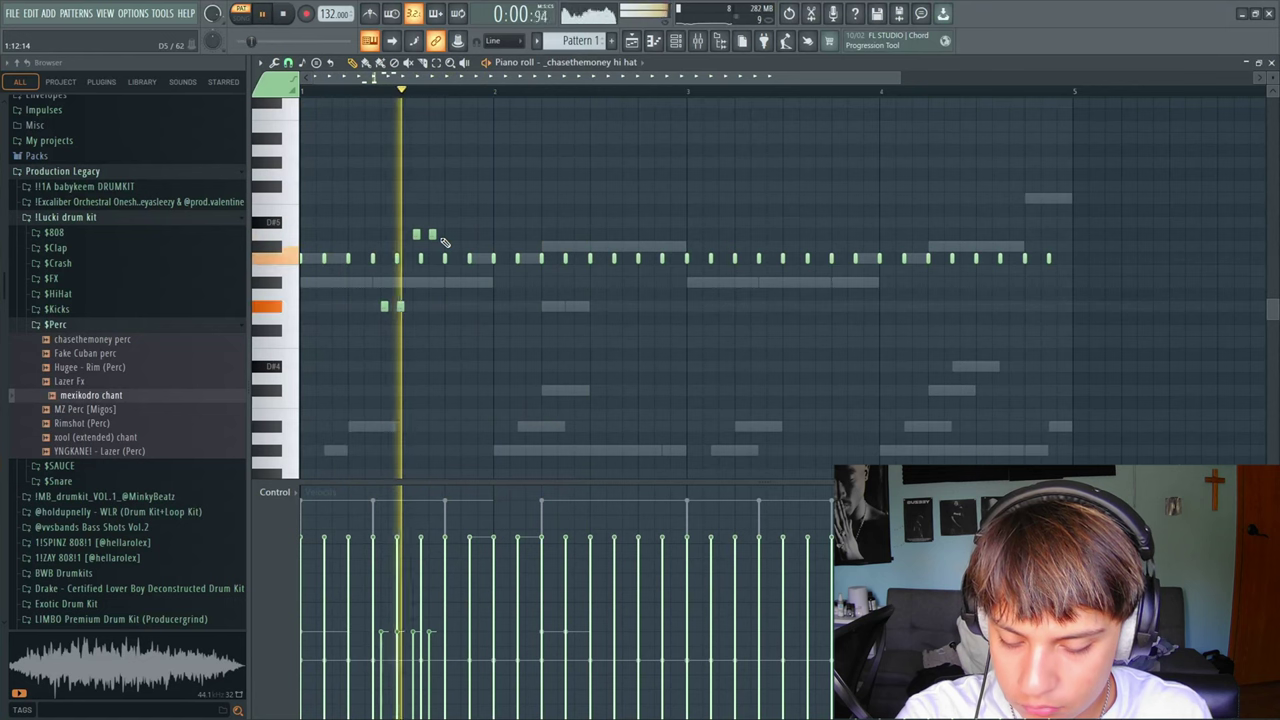
pyautogui.rightClick(432, 234)
pyautogui.rightClick(417, 234)
pyautogui.click(416, 234)
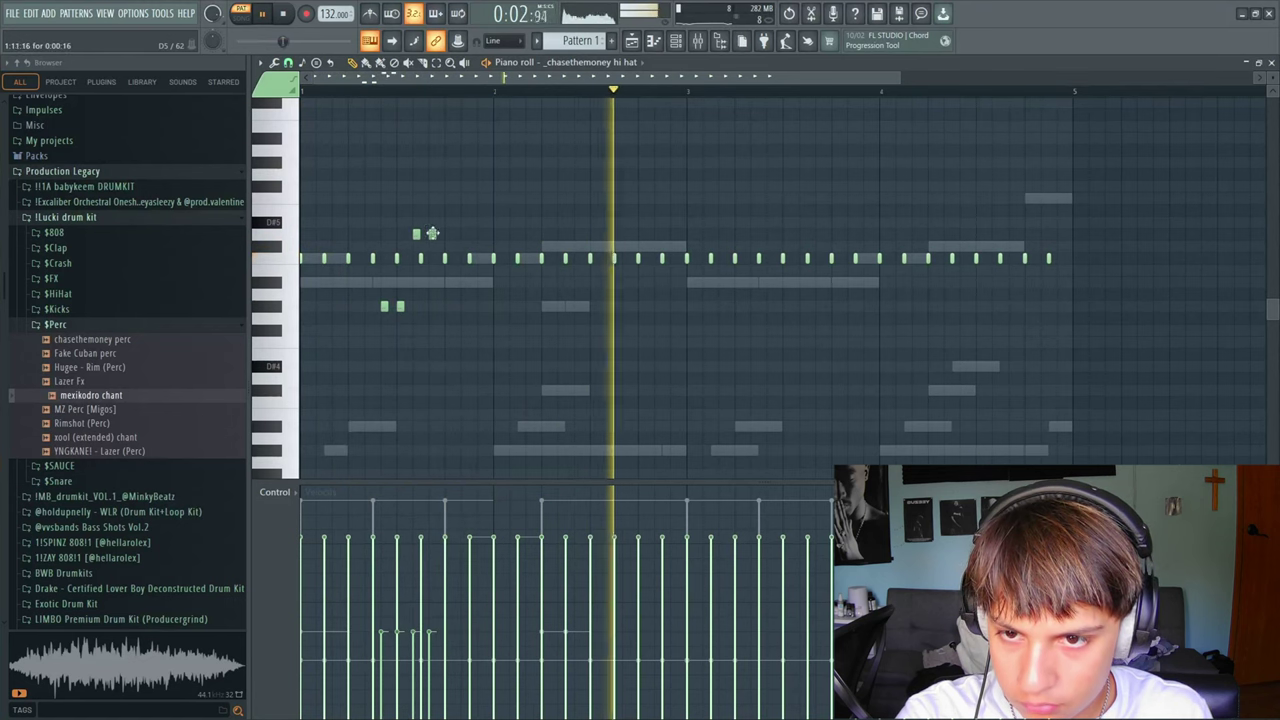
pyautogui.click(432, 234)
pyautogui.click(448, 234)
pyautogui.rightClick(401, 306)
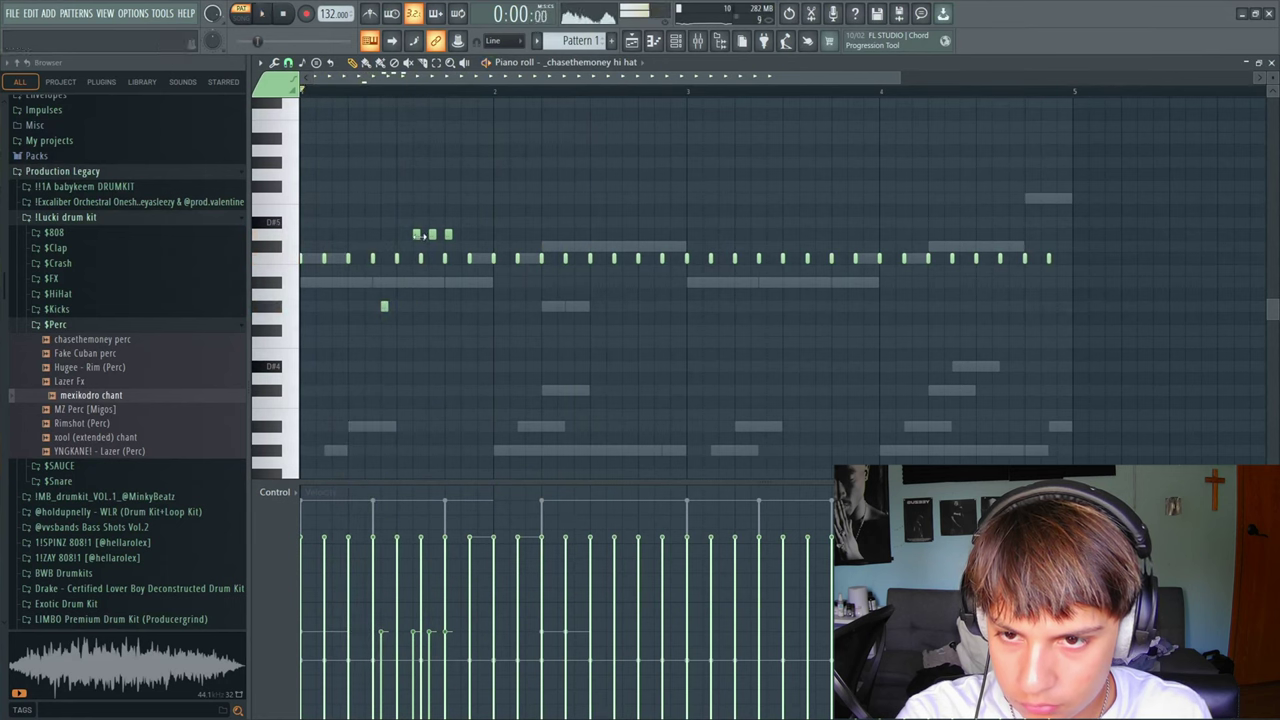
pyautogui.rightClick(416, 234)
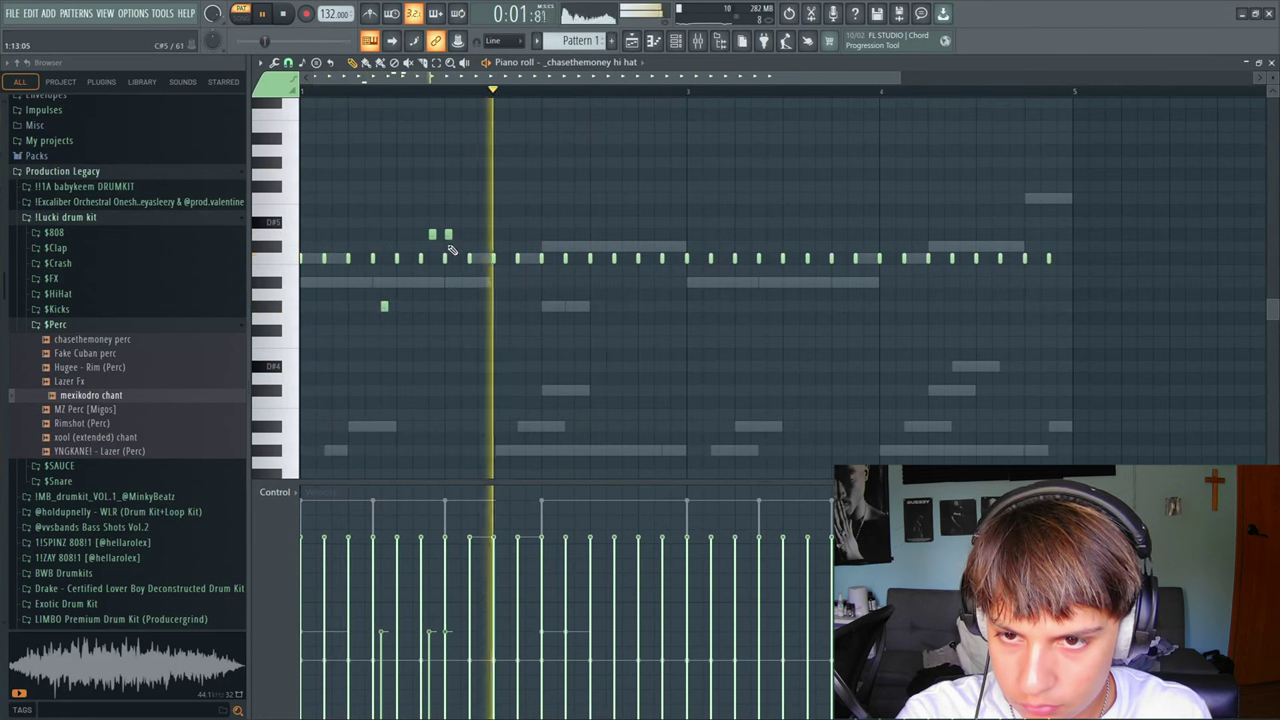
pyautogui.rightClick(448, 235)
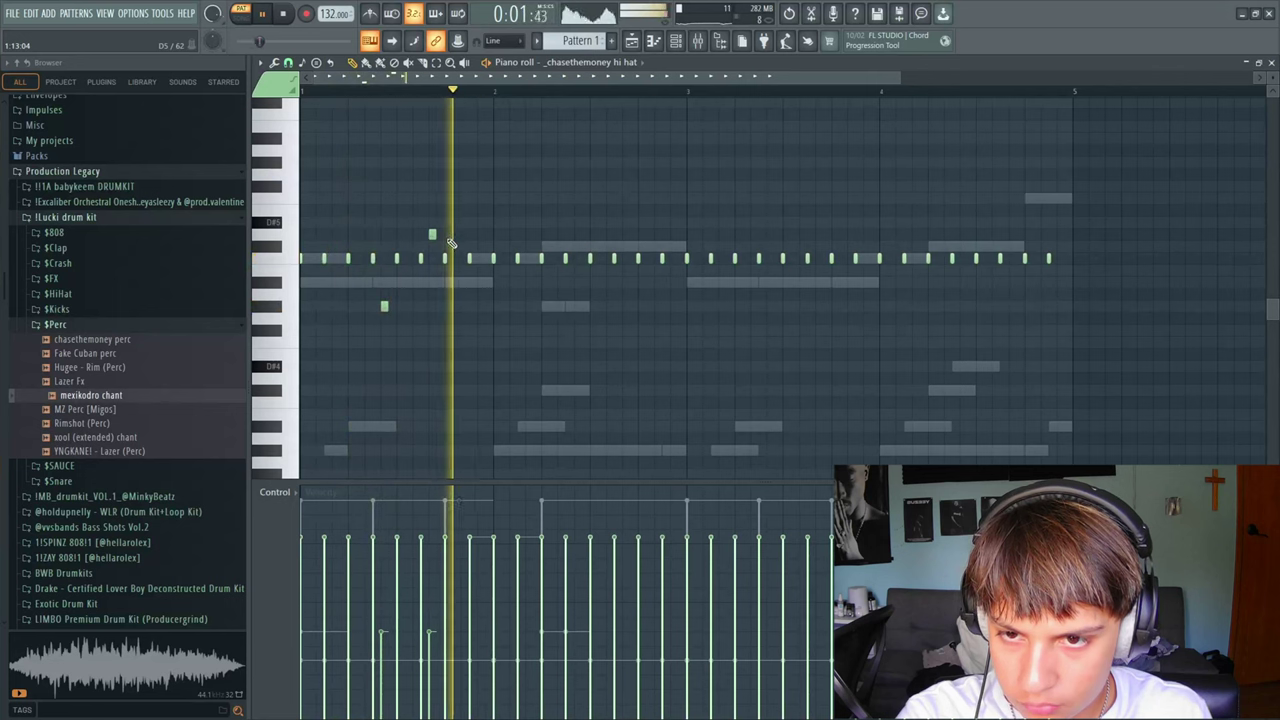
pyautogui.moveTo(431, 234); pyautogui.dragTo(416, 235)
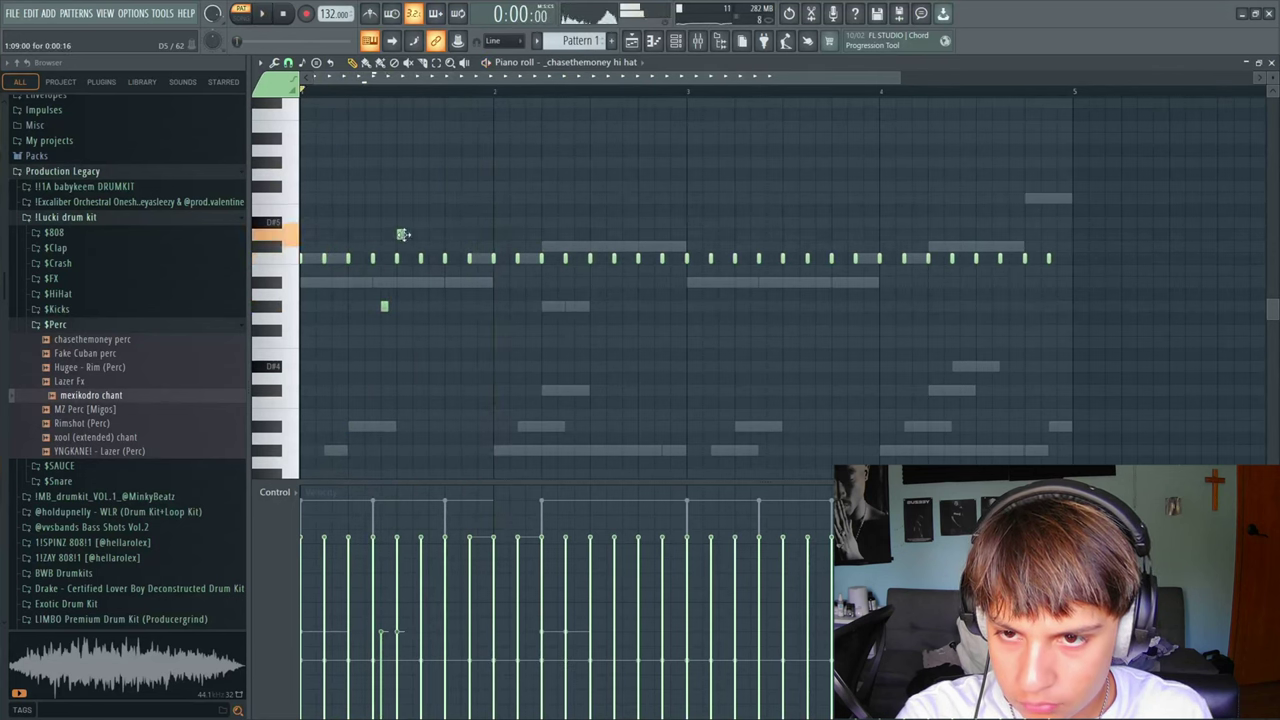
pyautogui.press('space')
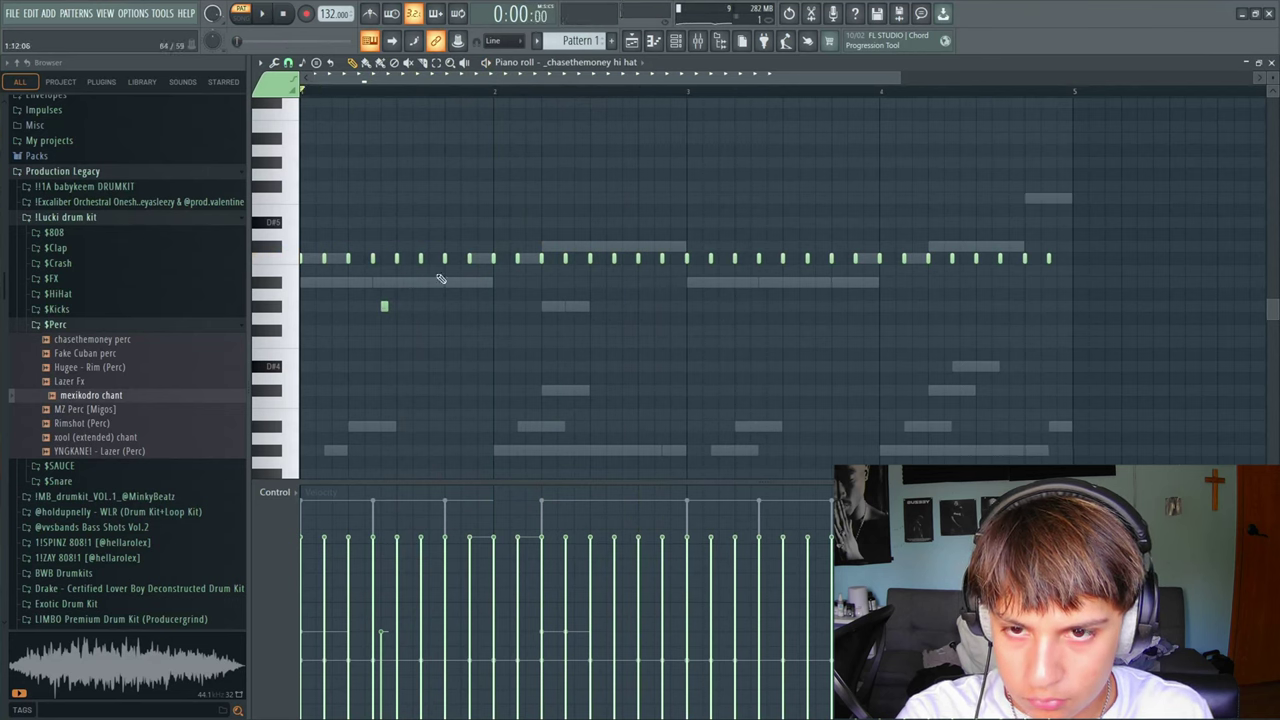
# - Copy the G#4 hi-hat hit from bar 1 to the matching off-grid position in bar 3 and play the pattern
pyautogui.moveTo(595, 113); pyautogui.dragTo(553, 320)
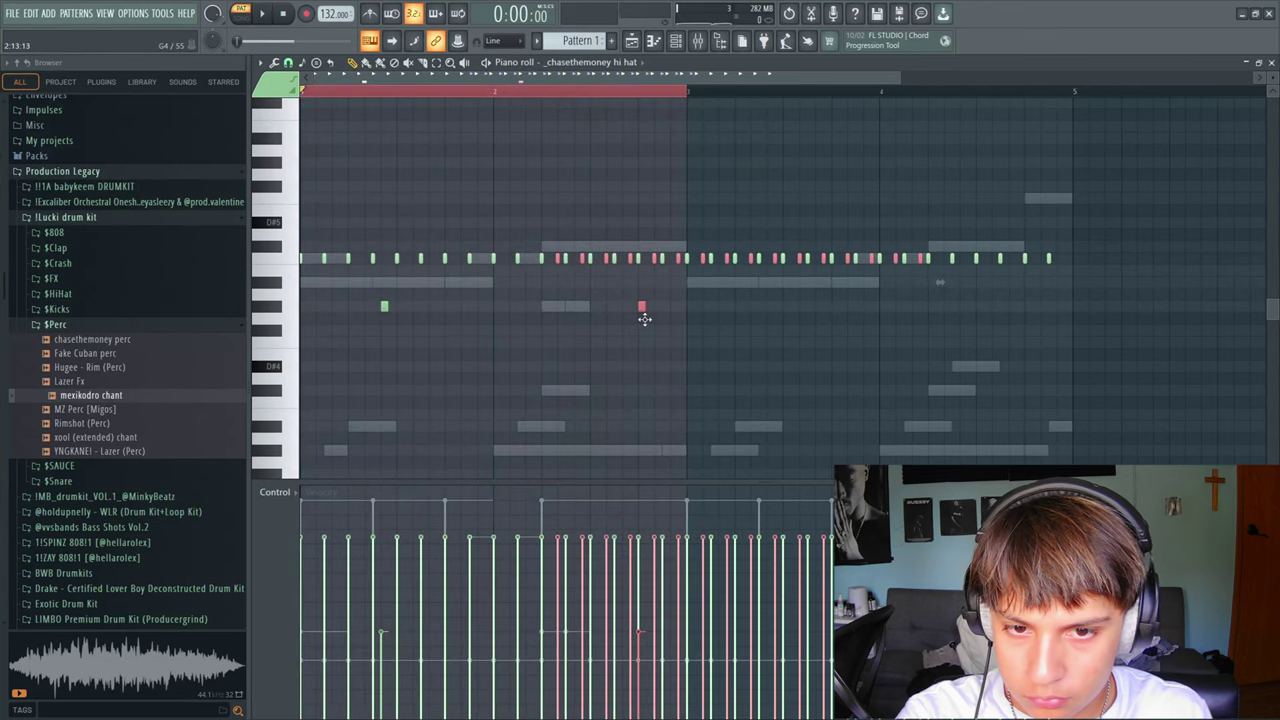
pyautogui.hotkey('ctrl', 'z')
pyautogui.click(372, 296)
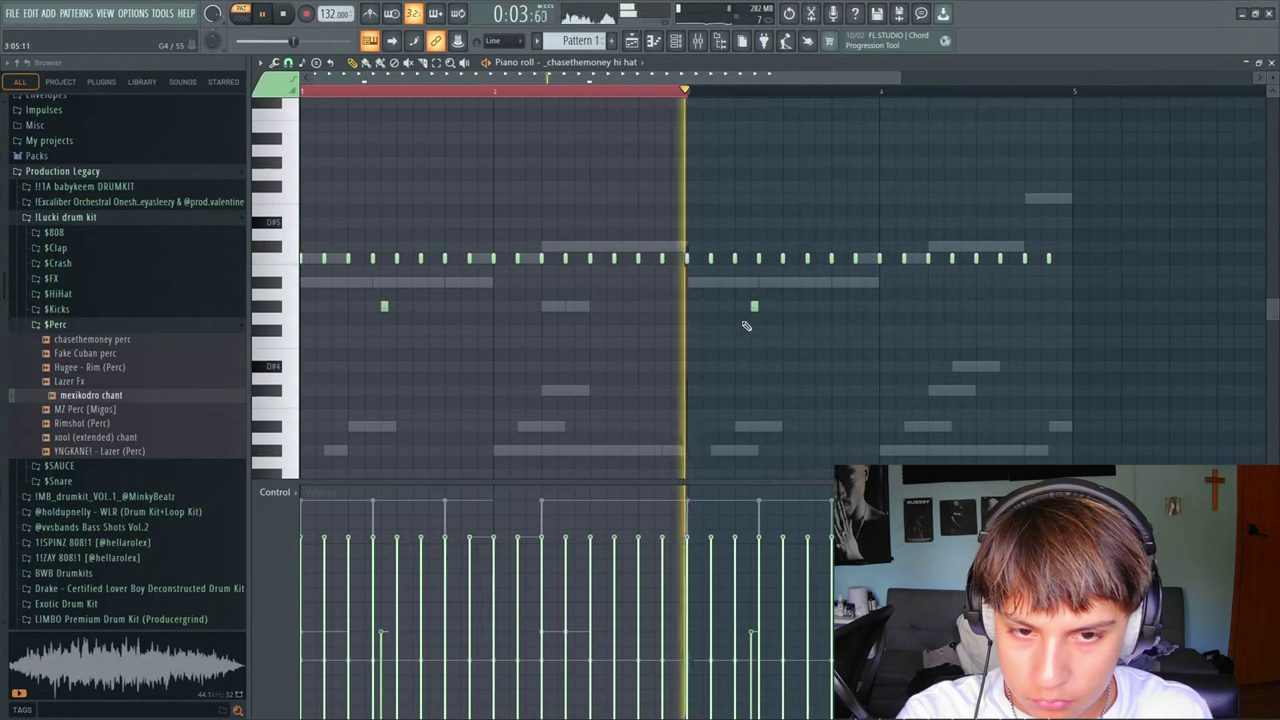
pyautogui.moveTo(755, 307); pyautogui.dragTo(770, 307)
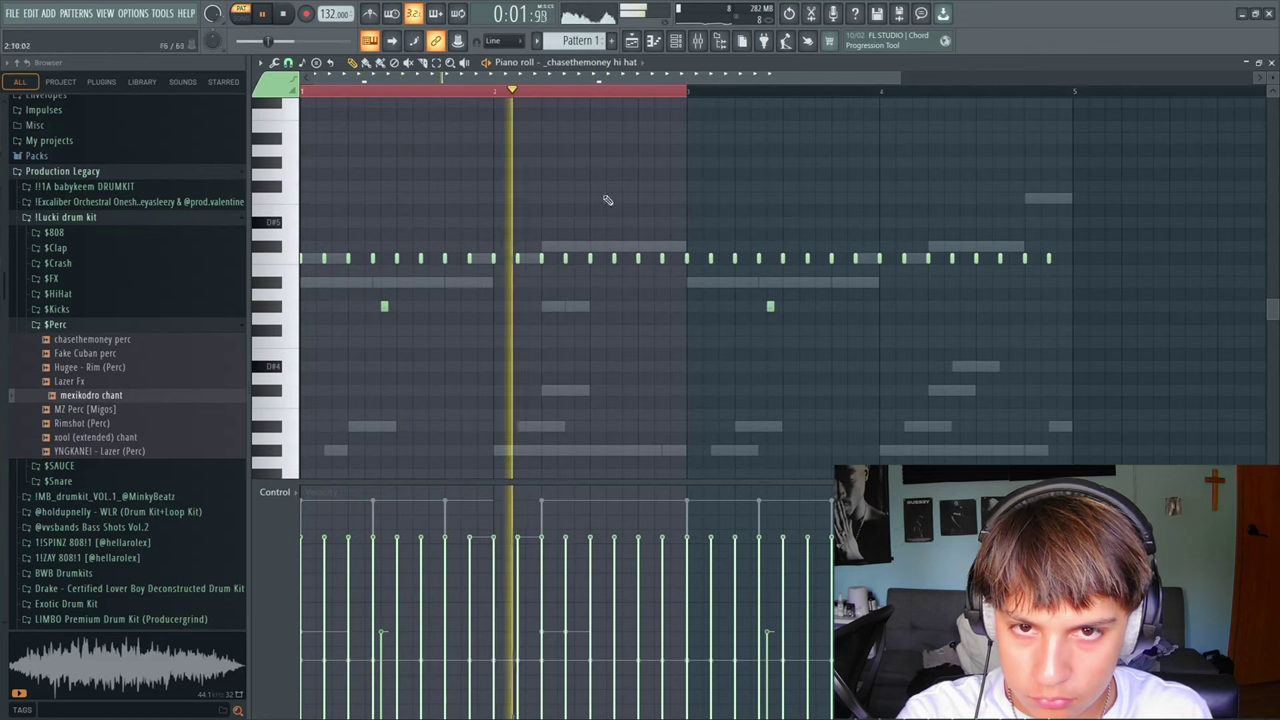
pyautogui.click(320, 100)
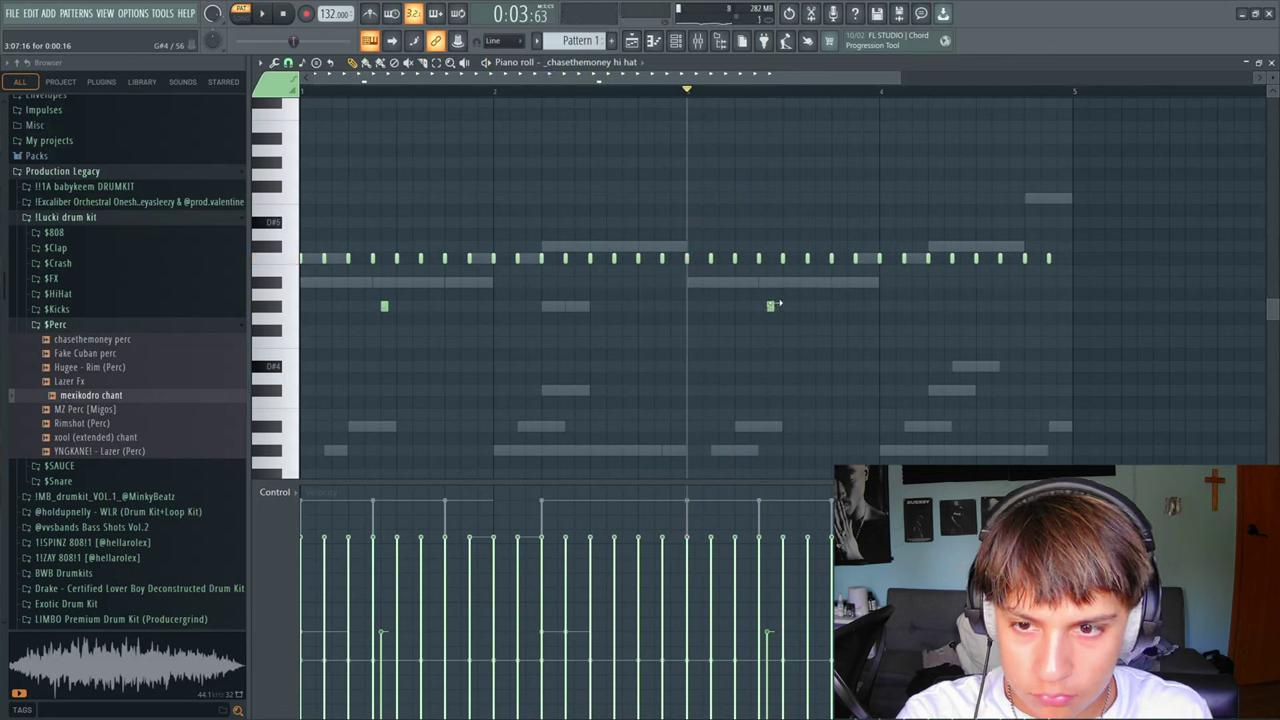
pyautogui.press('space')
pyautogui.press('space')
pyautogui.press('space')
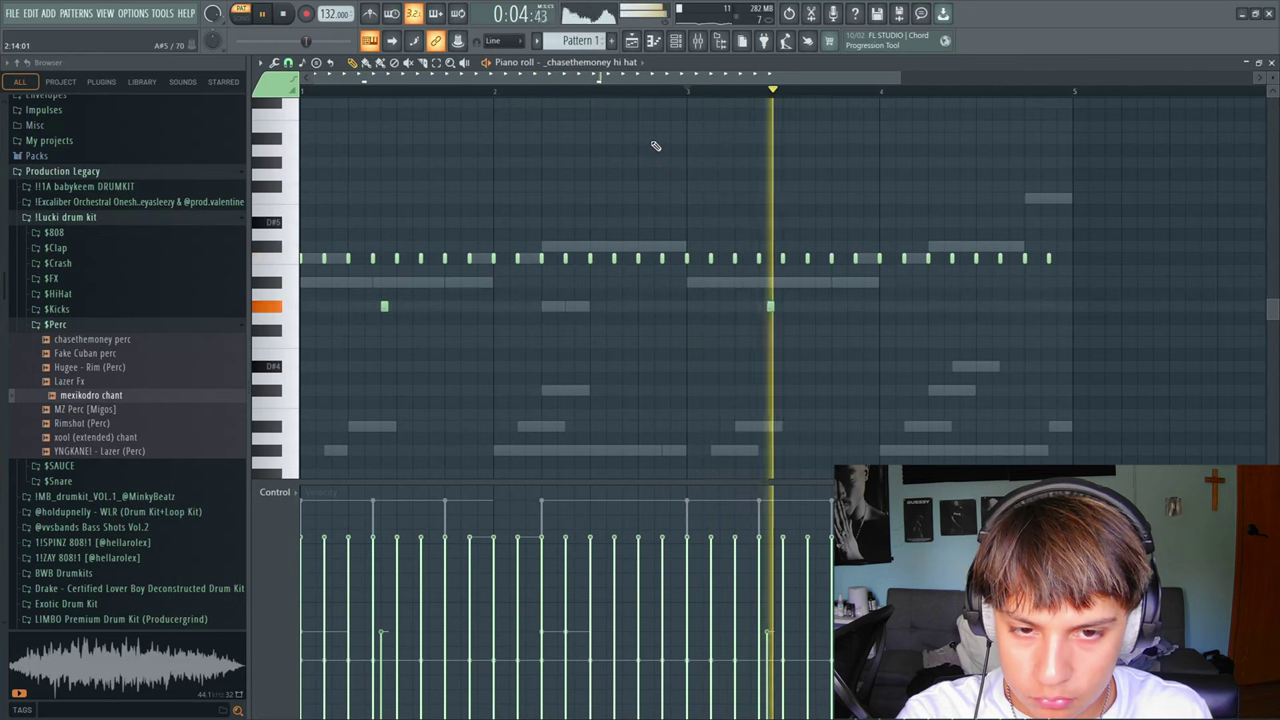
pyautogui.press('space')
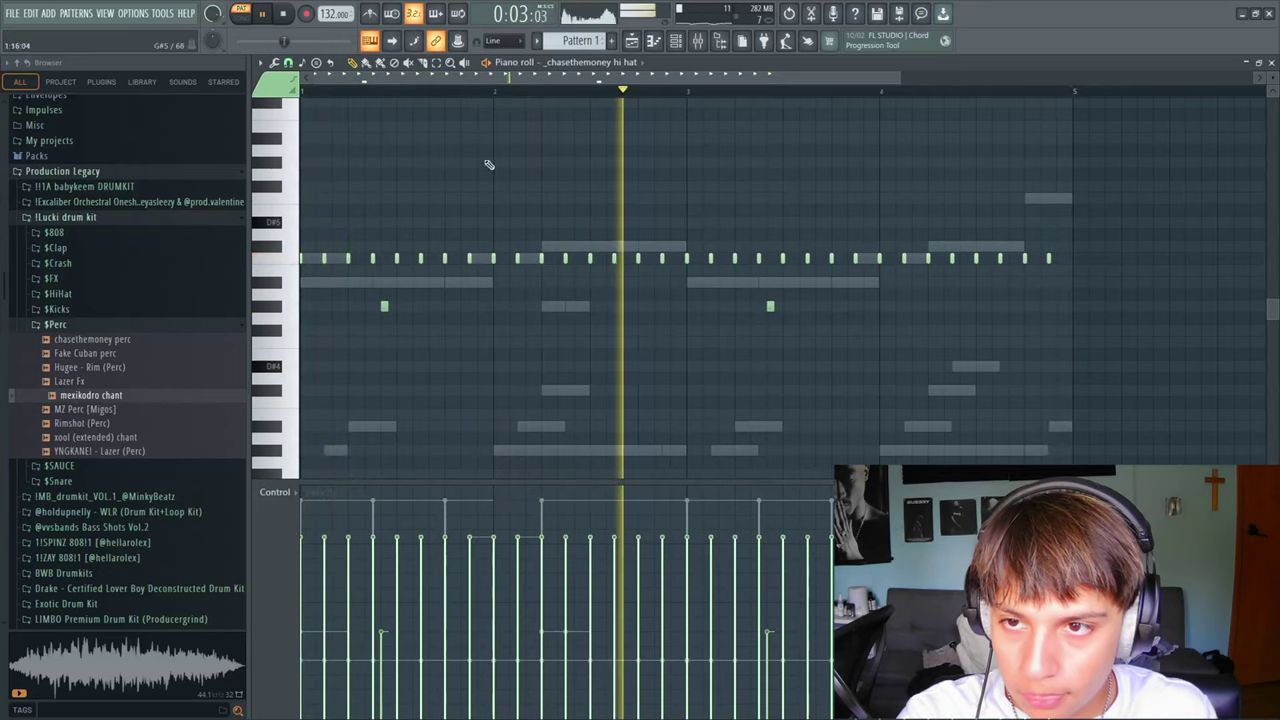
# - Use a finer snap to draw a roll of four quarter-step C#5 hi-hat hits at step 5 of bar 2
pyautogui.click(278, 63)
pyautogui.click(289, 63)
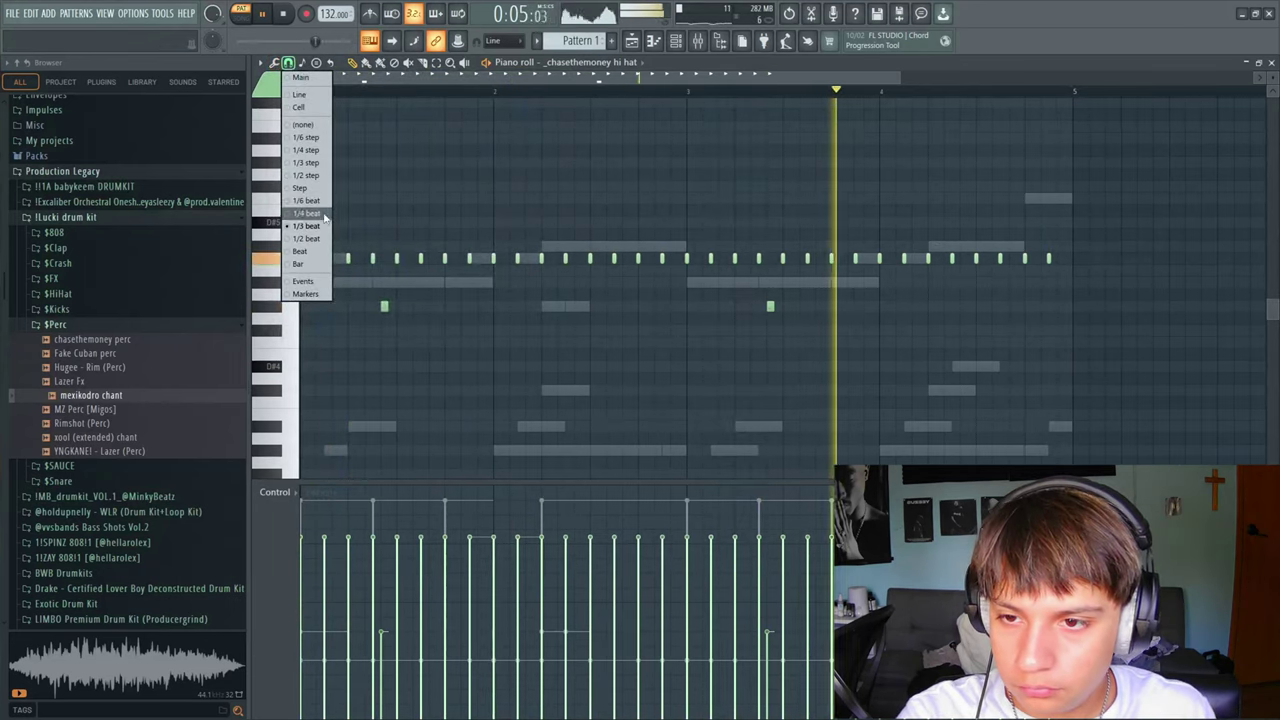
pyautogui.click(303, 204)
pyautogui.click(528, 352)
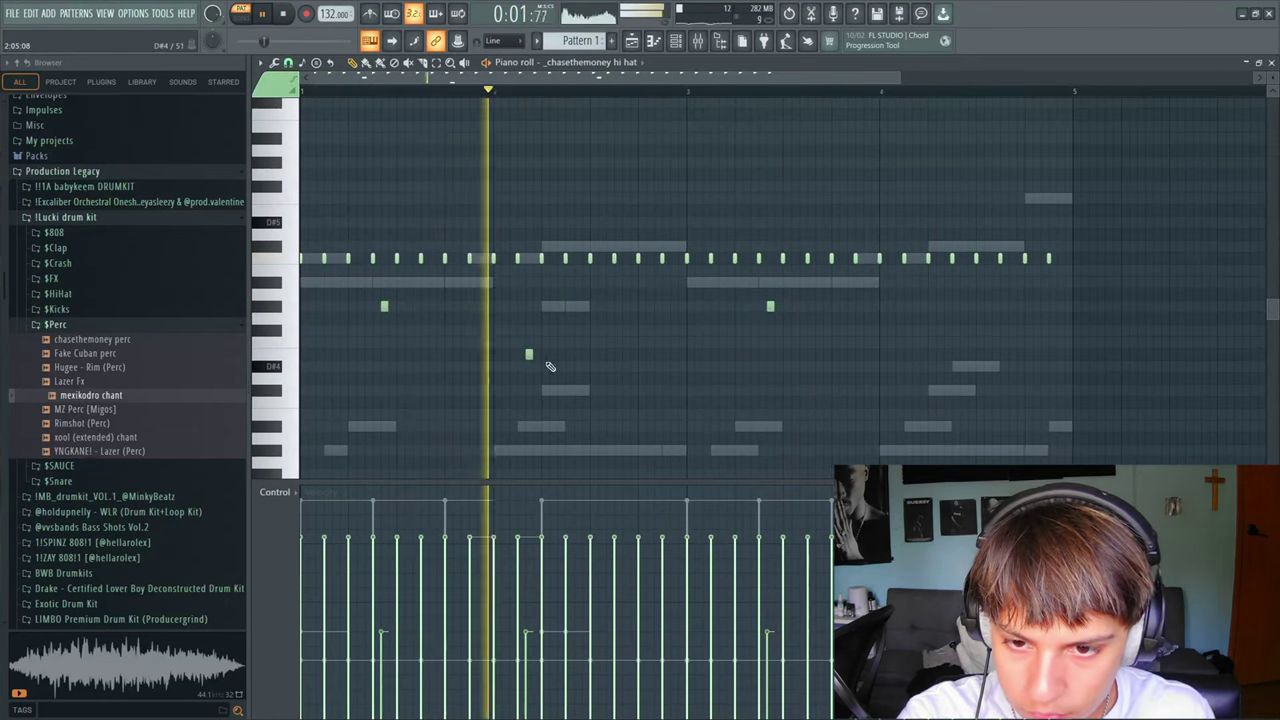
pyautogui.scroll(3, 558, 300)
pyautogui.moveTo(520, 247); pyautogui.dragTo(567, 250)
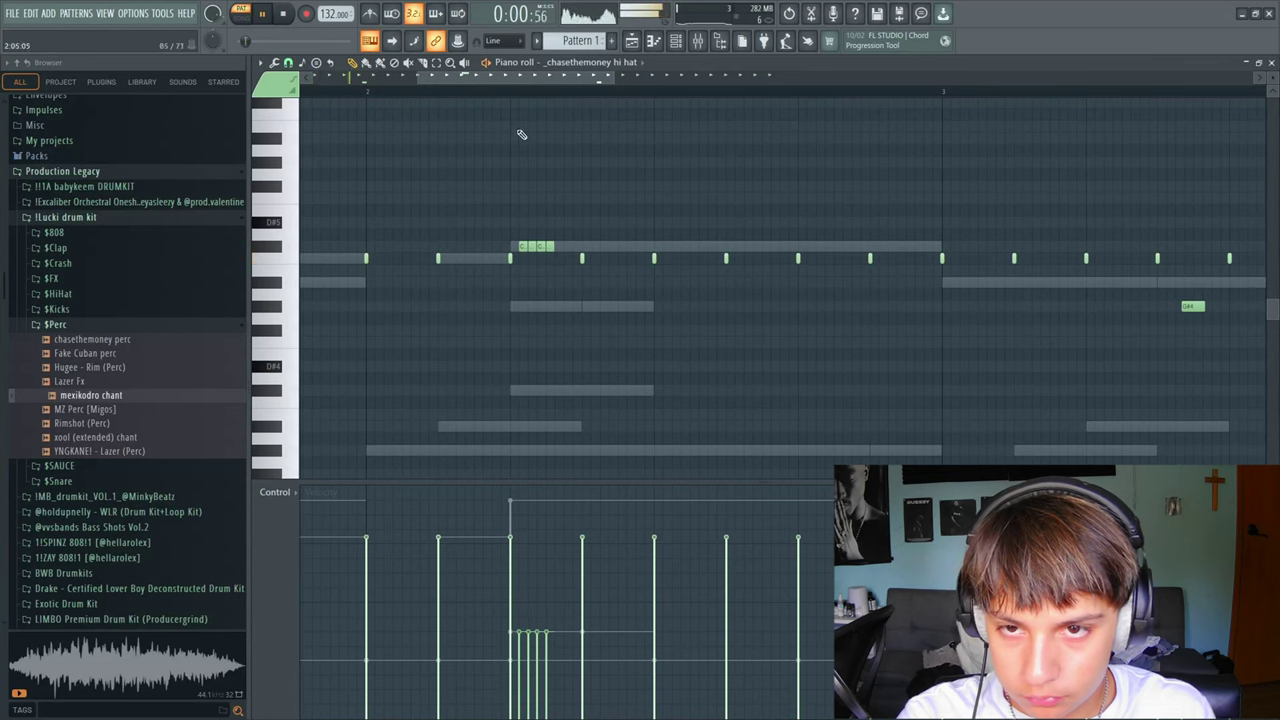
pyautogui.scroll(-3, 550, 195)
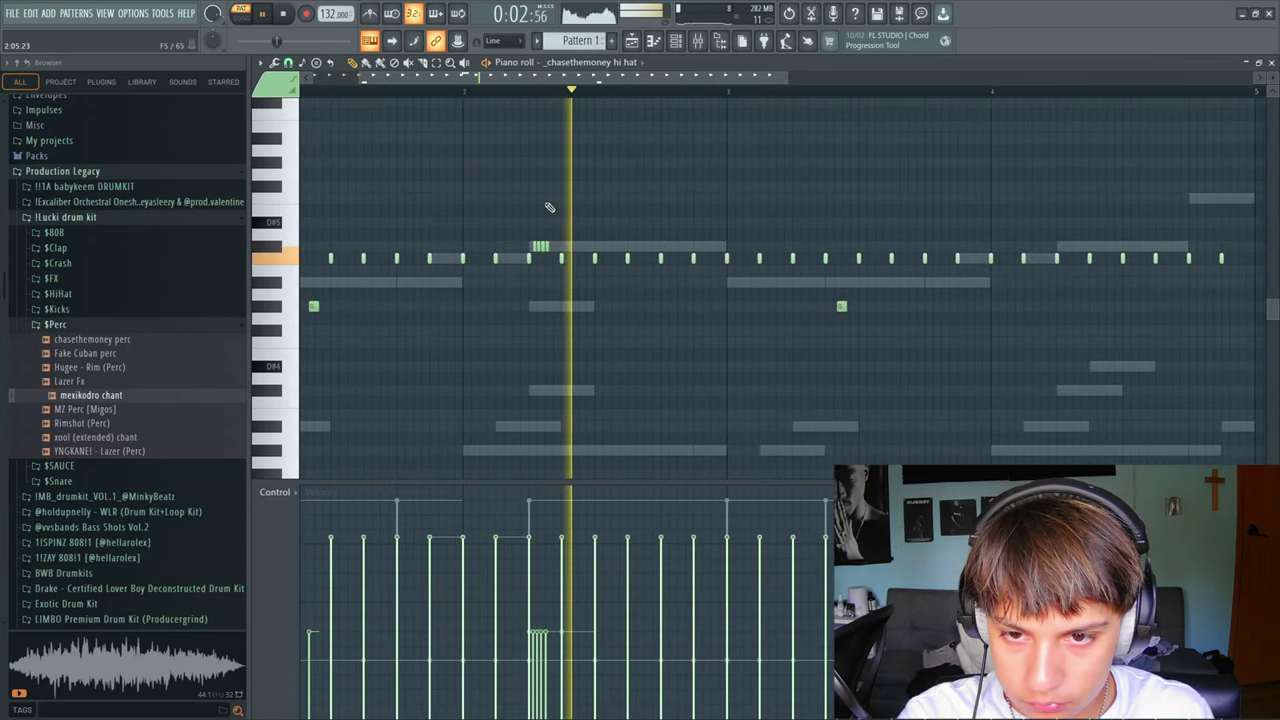
pyautogui.scroll(-2, 569, 223)
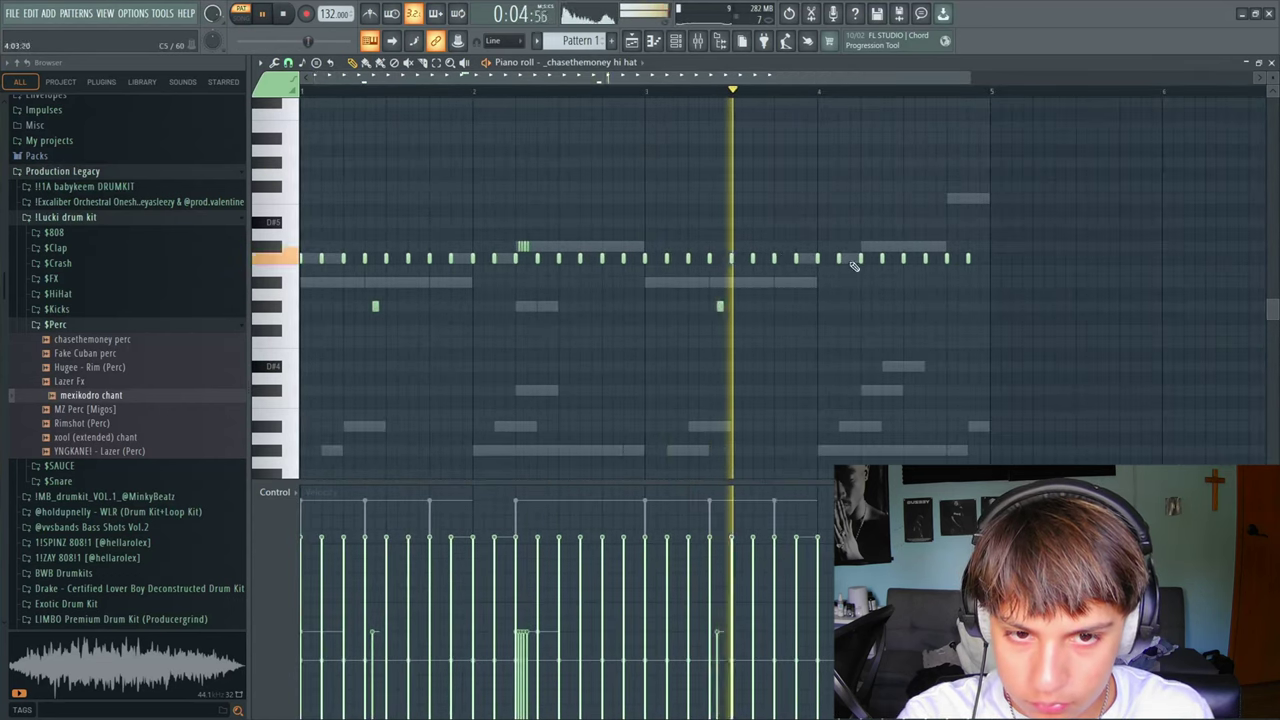
# - Add a four-hit C#5 hi-hat roll at step 5 of bar 4 and a quarter-step F5 roll at step 13
pyautogui.scroll(4, 856, 264)
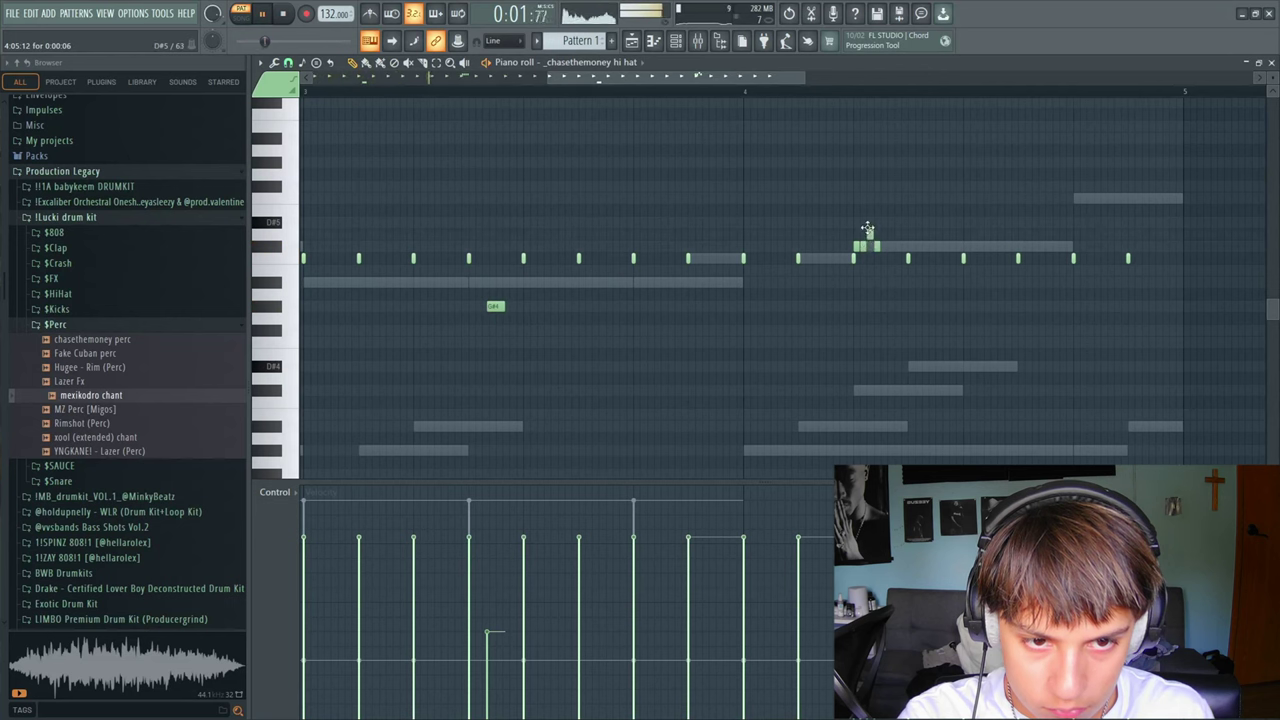
pyautogui.scroll(-4, 870, 245)
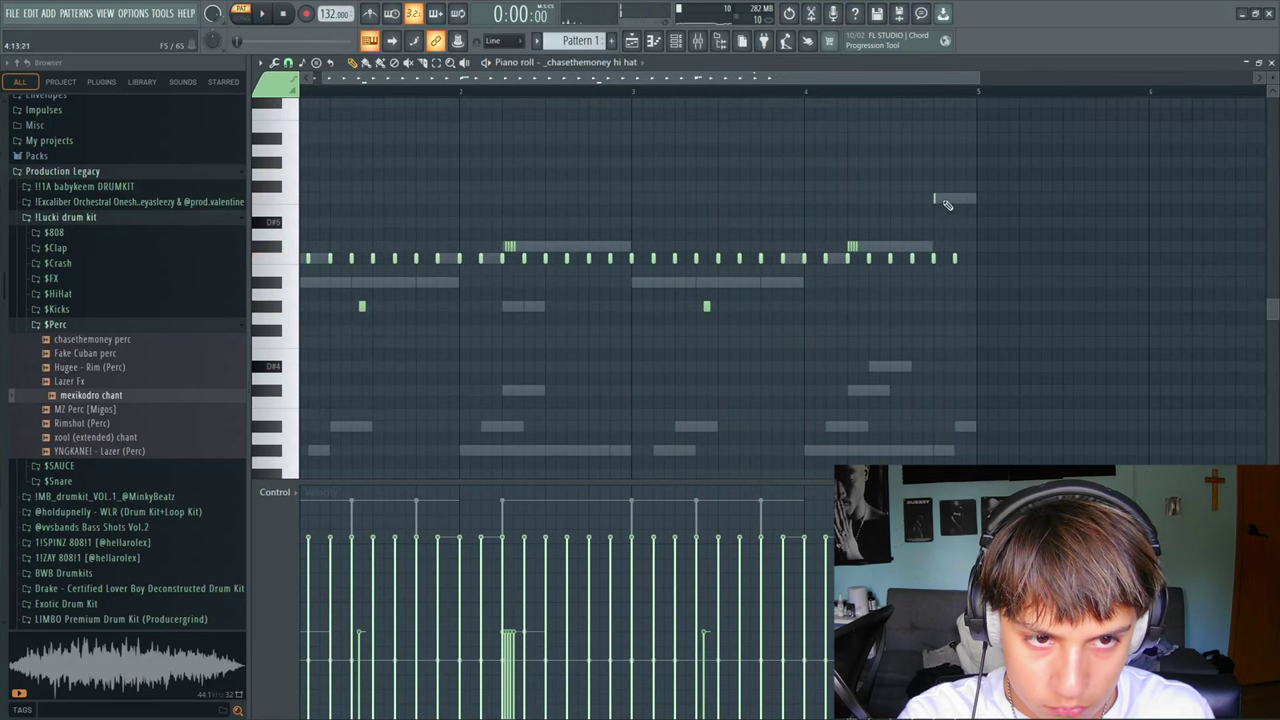
pyautogui.scroll(6, 945, 204)
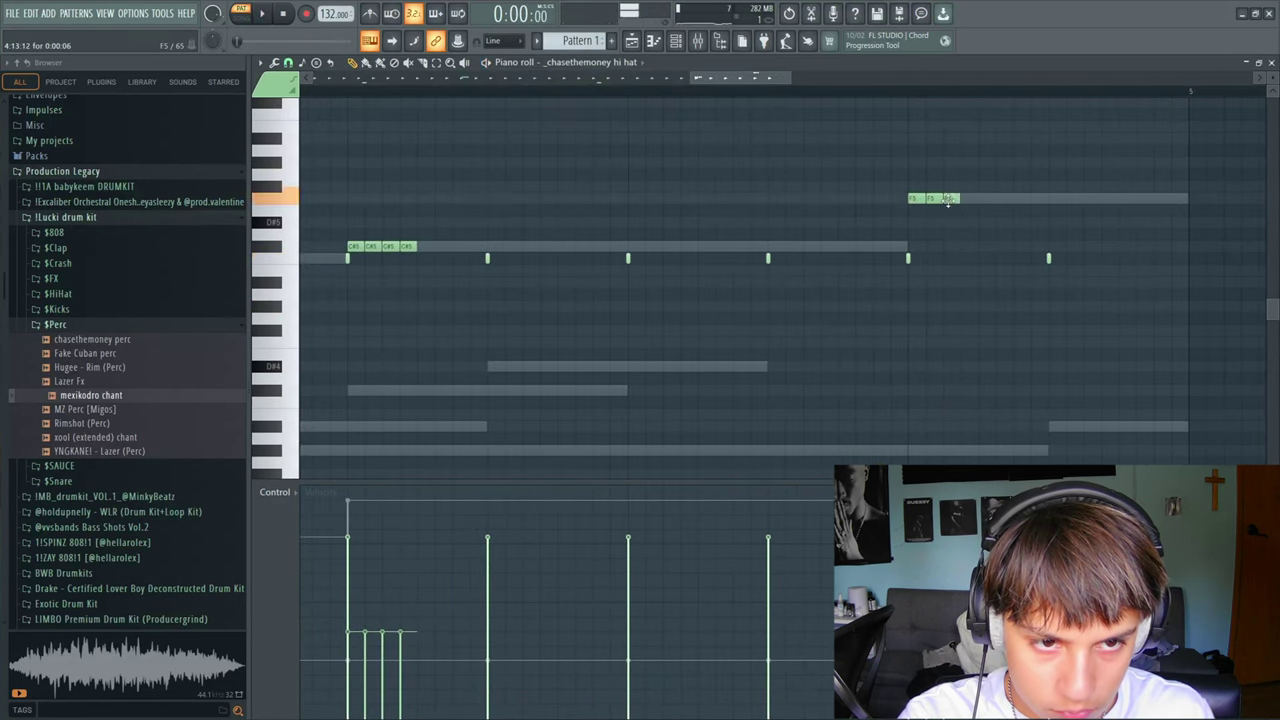
pyautogui.scroll(-3, 827, 240)
pyautogui.scroll(-2, 700, 218)
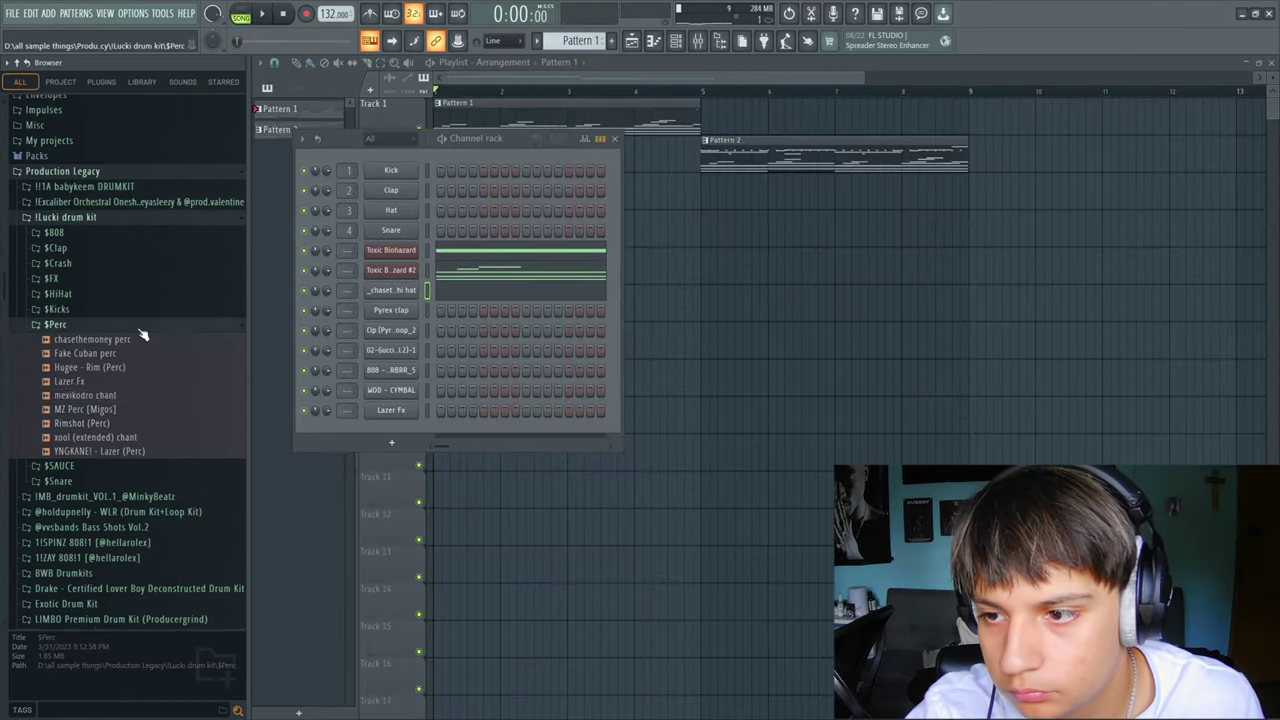
# - Find the Hugee - Lighter (Fx) sample in the drum kit's $FX folder and load it as a new channel
pyautogui.click(120, 324)
pyautogui.click(112, 281)
pyautogui.click(108, 293)
pyautogui.click(110, 307)
pyautogui.click(127, 336)
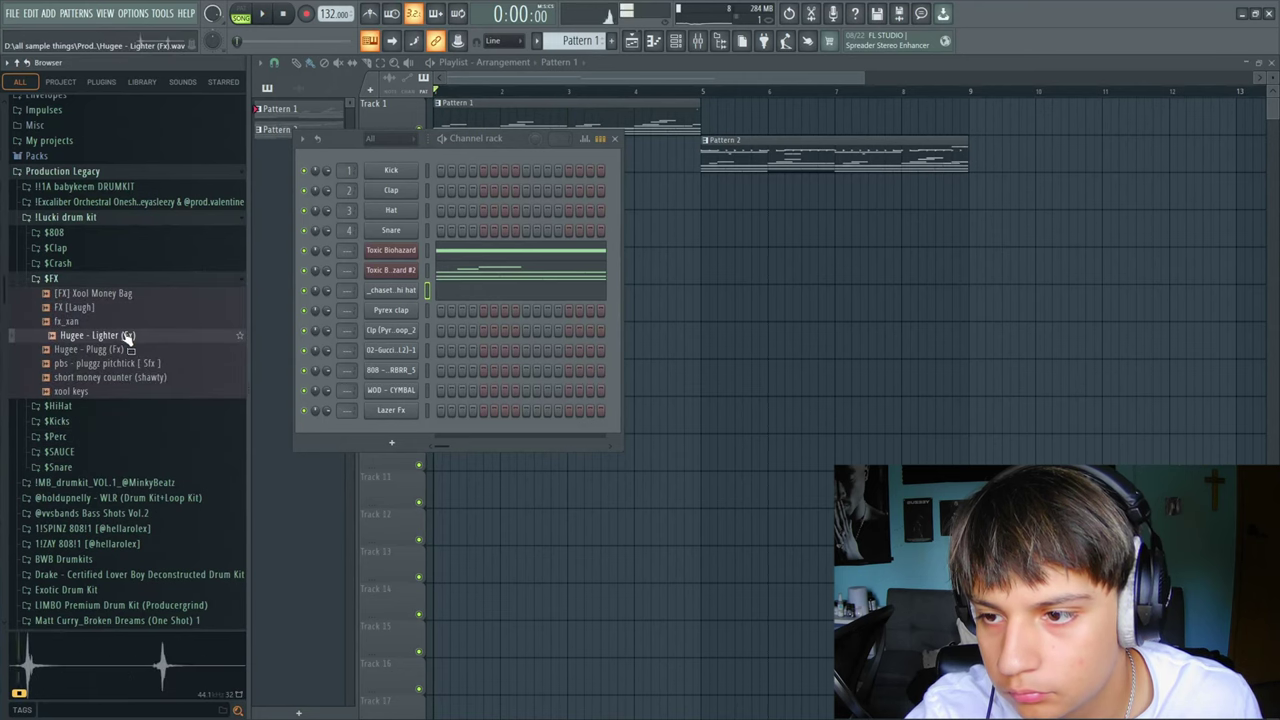
pyautogui.moveTo(313, 412); pyautogui.dragTo(371, 433)
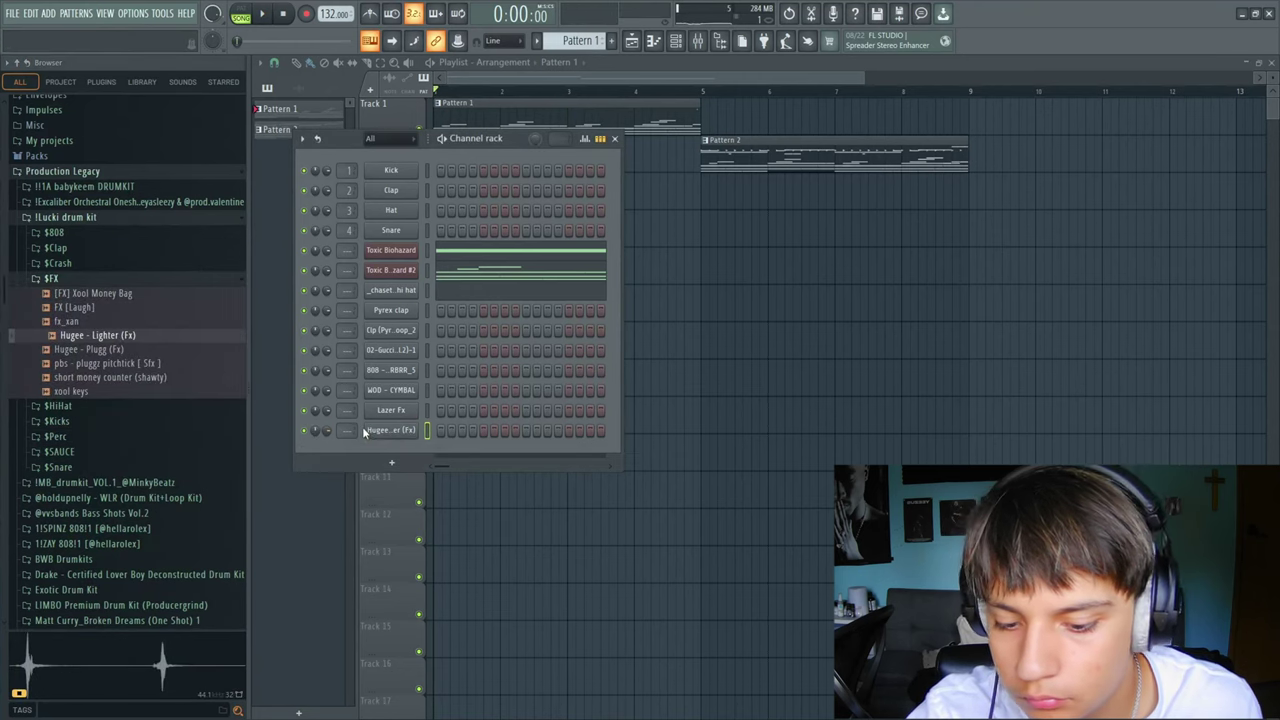
# - Open the Lighter effect channel's piano roll in Pattern 1 and place a one-bar A#2 note in bar 2 during playback
pyautogui.rightClick(368, 430)
pyautogui.click(400, 444)
pyautogui.hotkey('ctrl', 'v')
pyautogui.press('space')
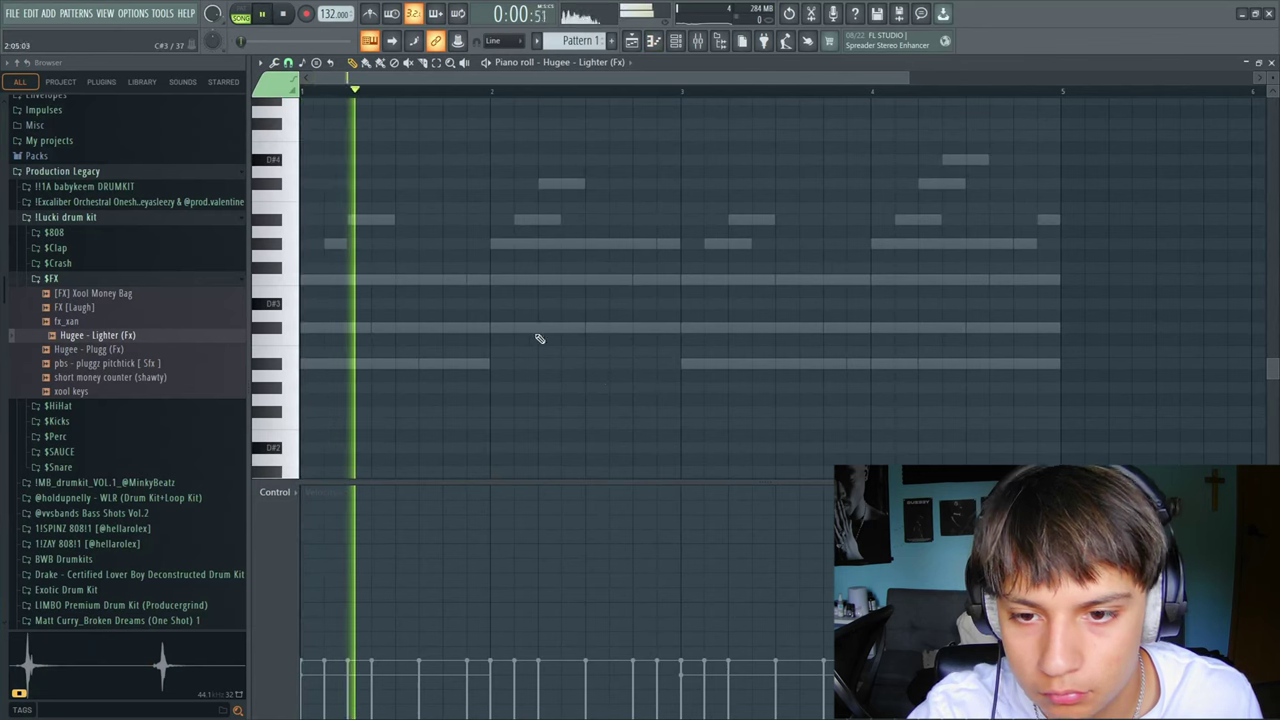
pyautogui.click(525, 339)
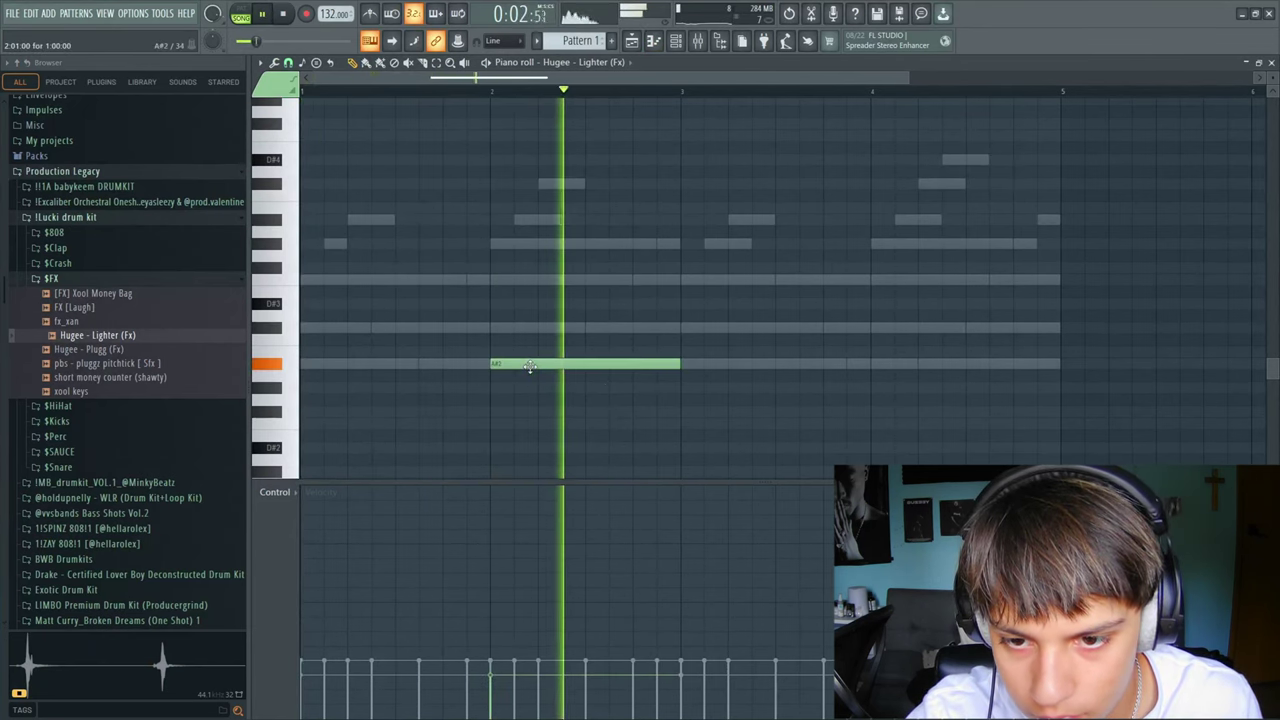
# - Move the one-bar Lighter effect note in bar 2 up to C5
pyautogui.moveTo(527, 336); pyautogui.dragTo(524, 126)
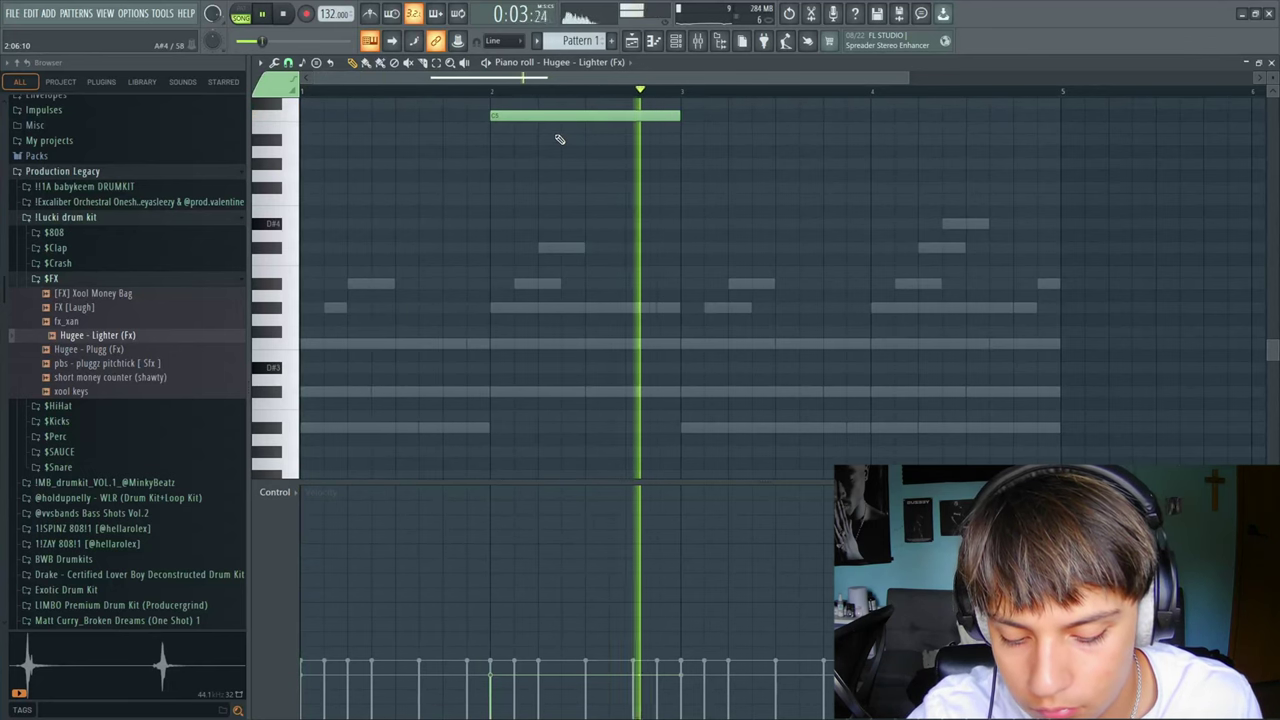
pyautogui.scroll(3, 560, 139)
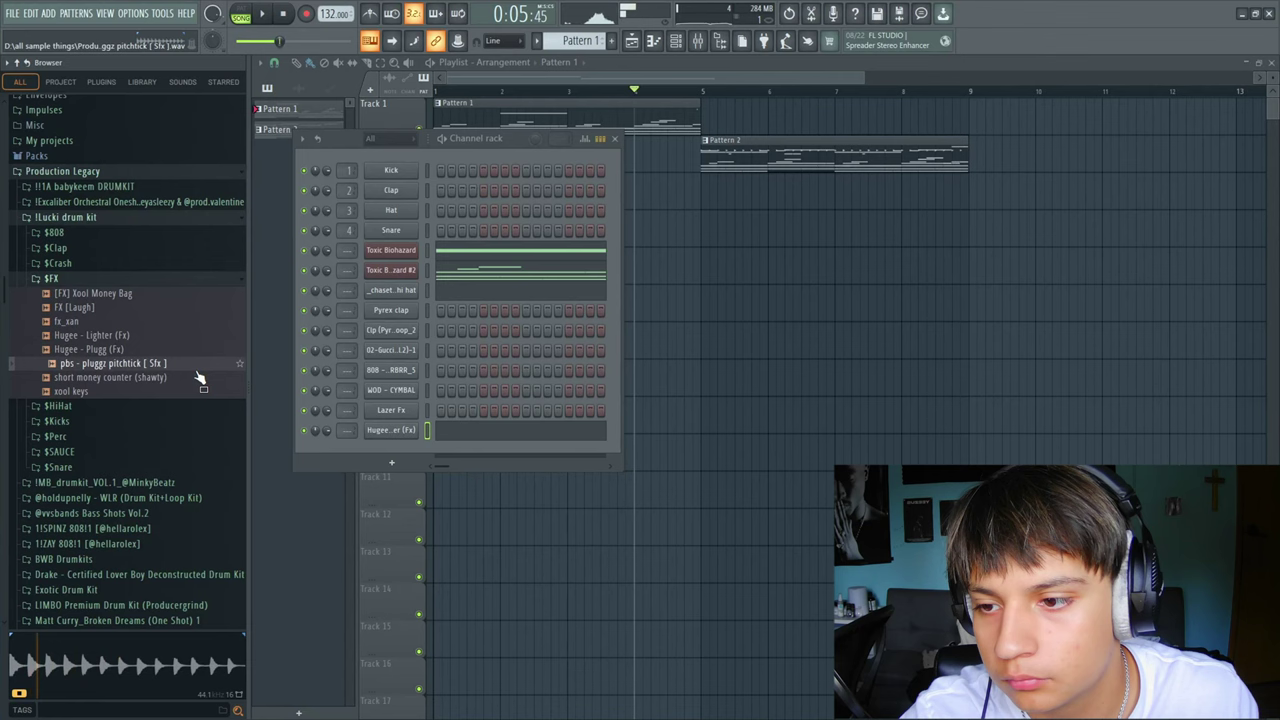
# - Audition the remaining $FX samples and load short money counter (shawty) as a new channel below the Lighter effect
pyautogui.click(196, 379)
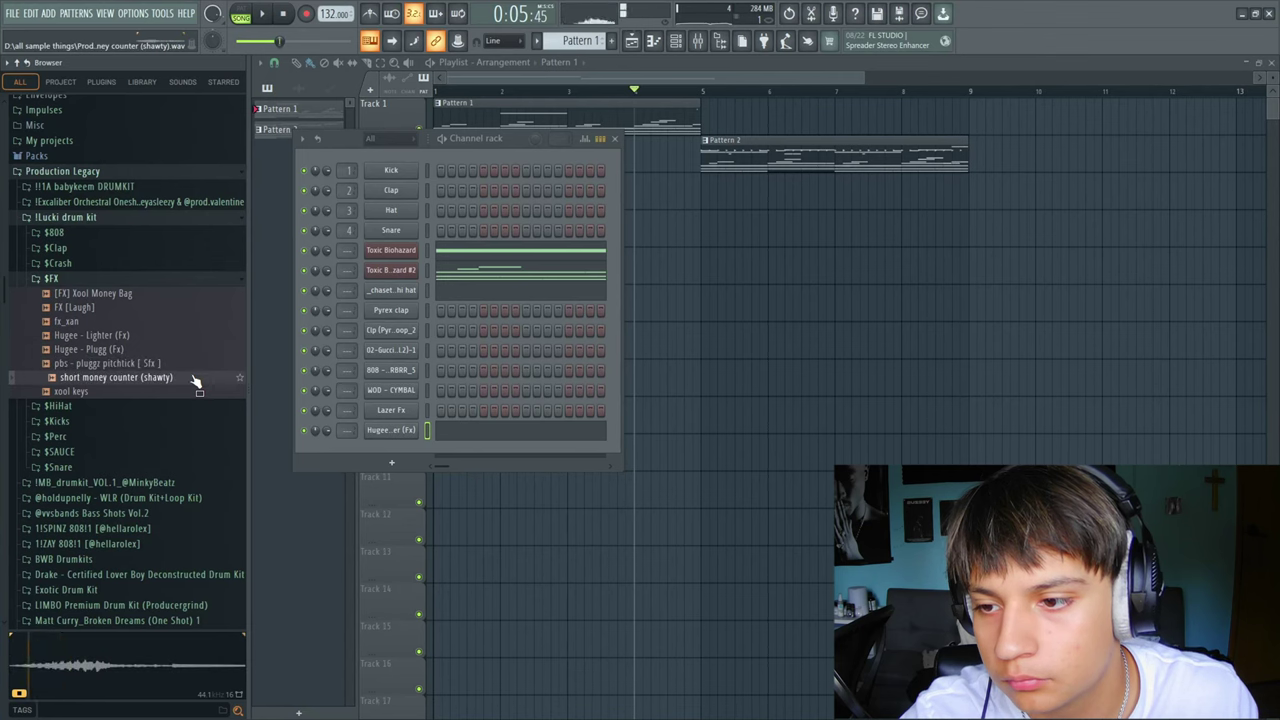
pyautogui.click(184, 391)
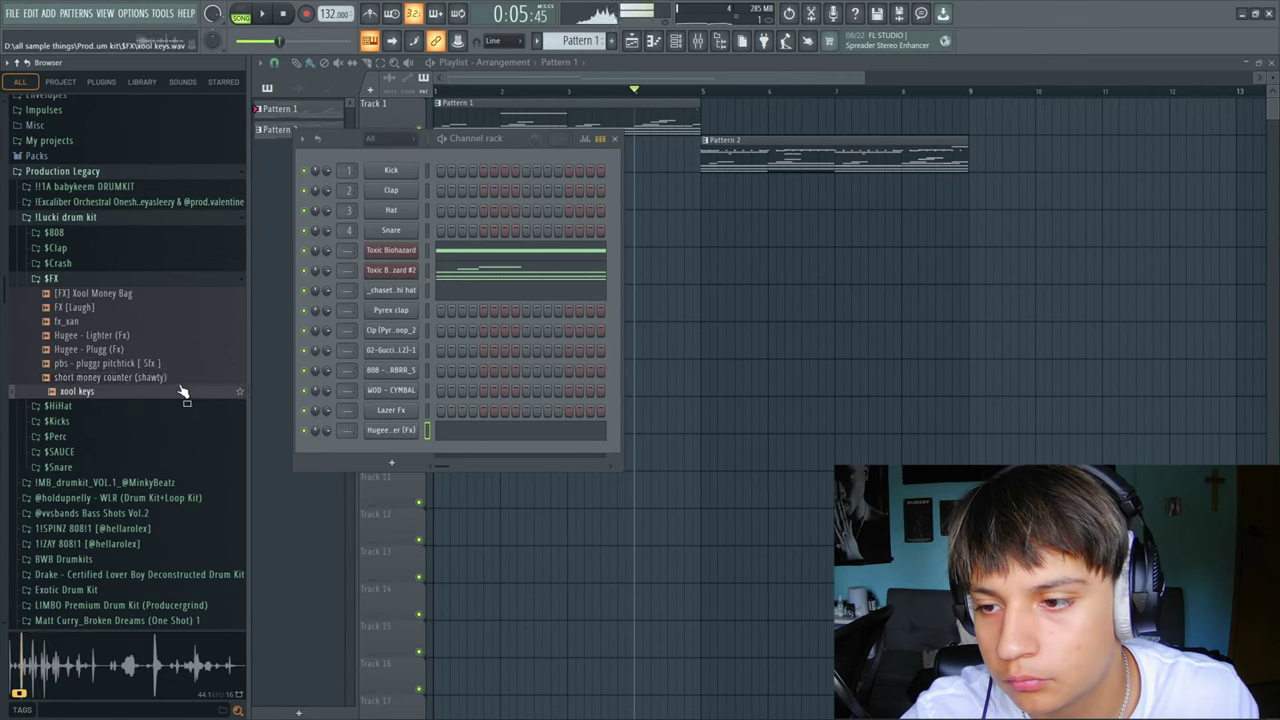
pyautogui.click(137, 379)
pyautogui.moveTo(385, 444); pyautogui.dragTo(391, 440)
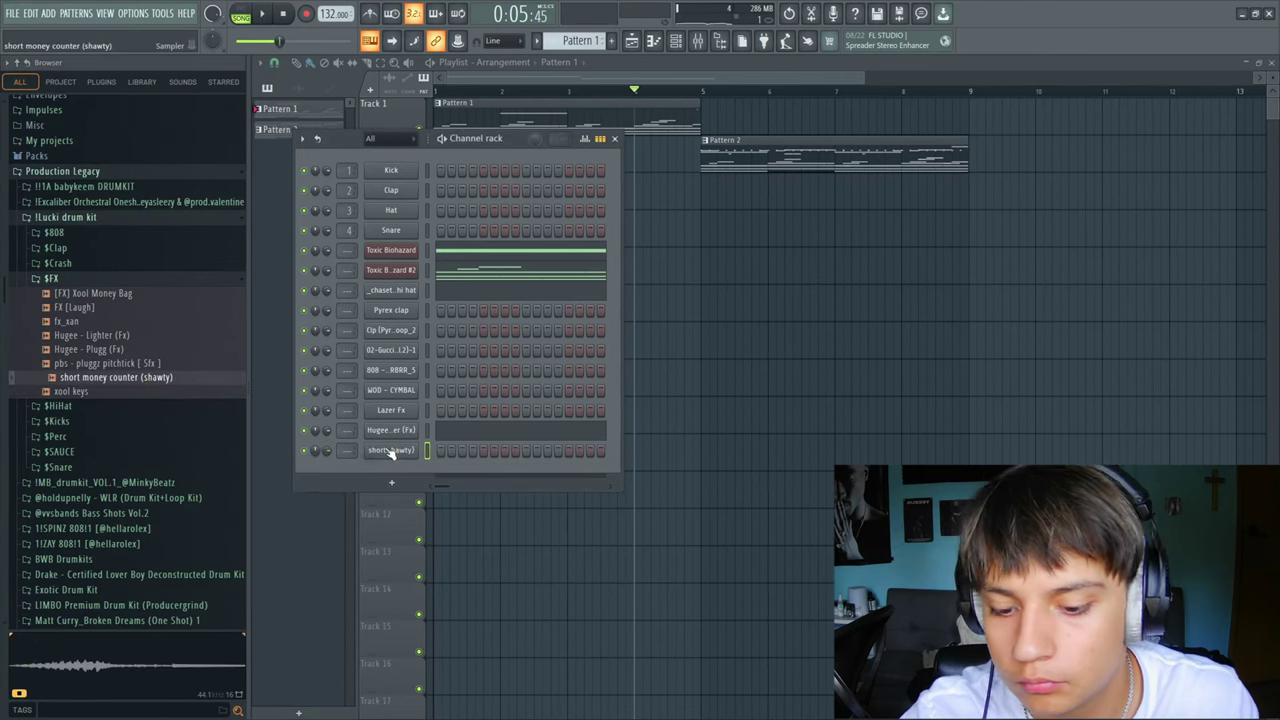
# - Add a one-bar C5 note in bar 4 of the short money counter channel's piano roll and play it back
pyautogui.click(429, 427)
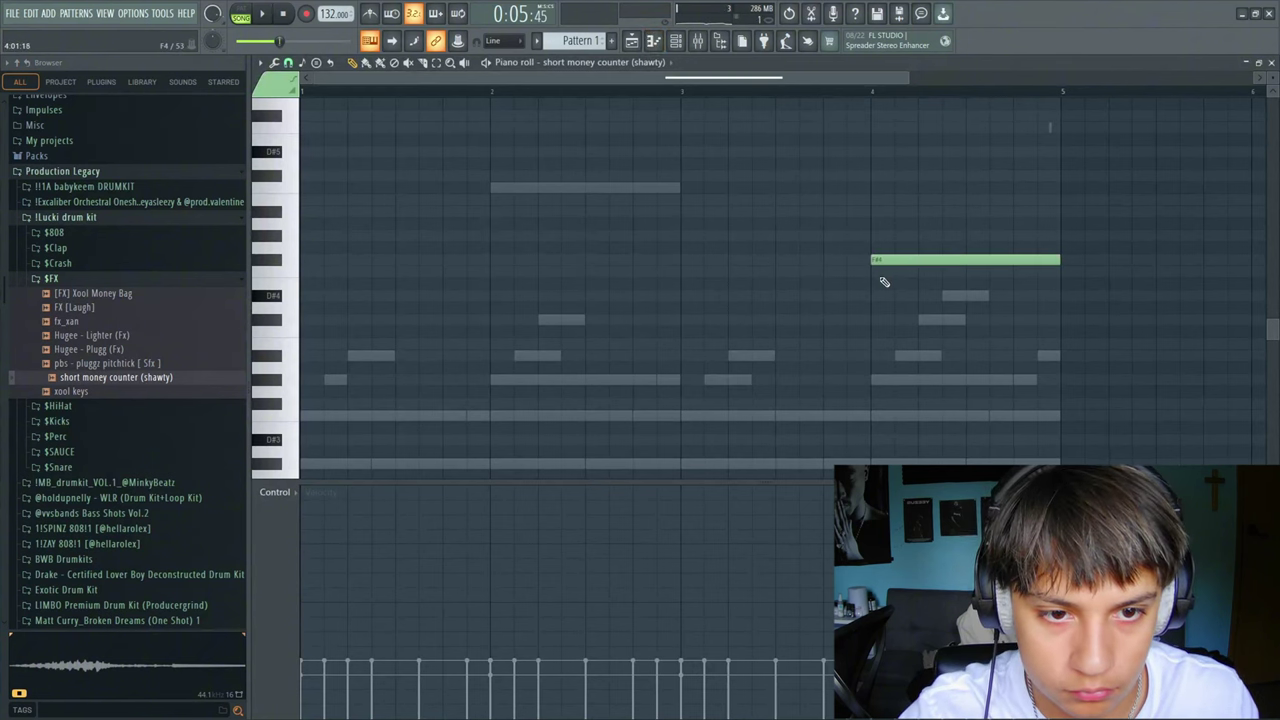
pyautogui.moveTo(884, 261); pyautogui.dragTo(884, 188)
pyautogui.press('space')
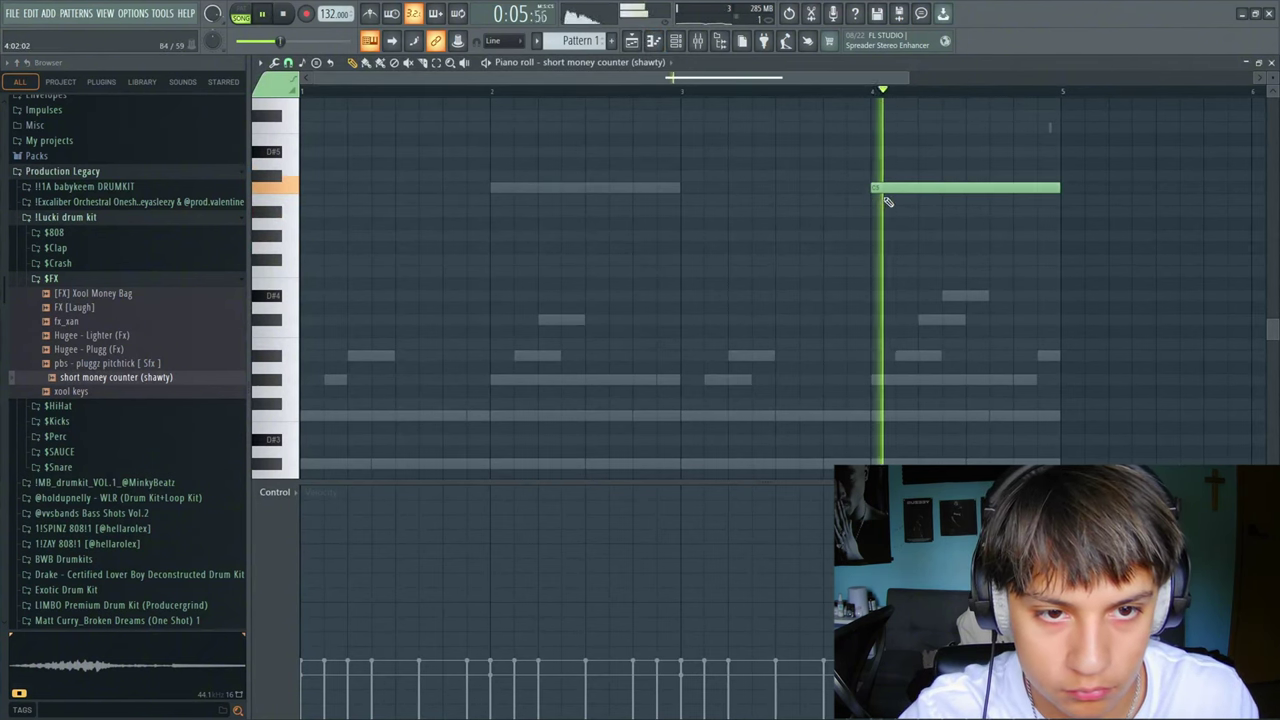